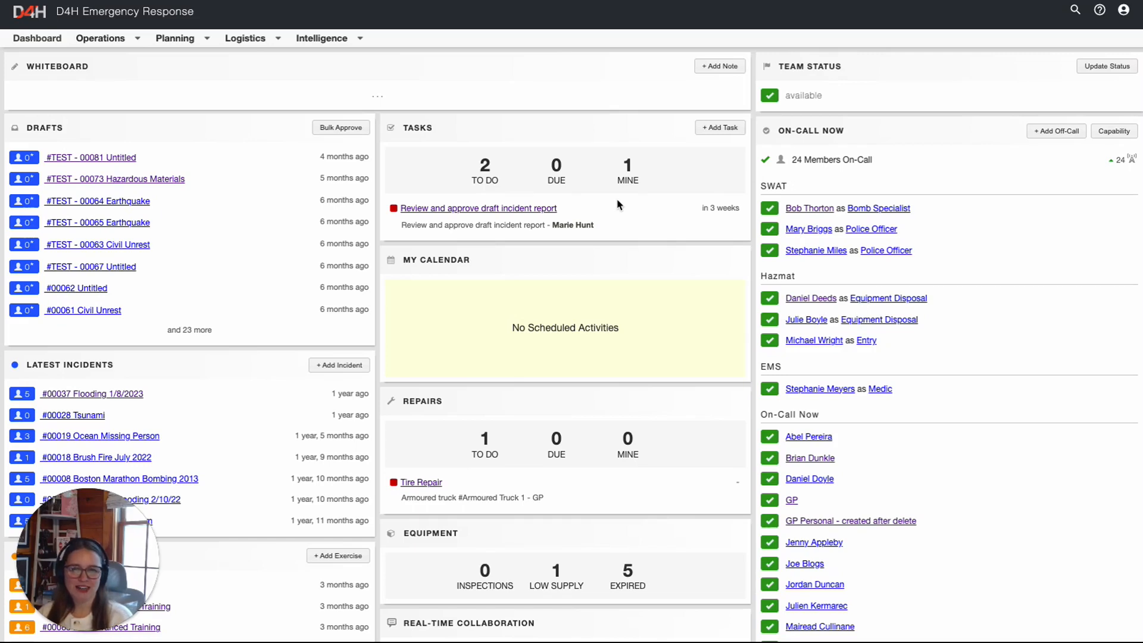
Go to Access Control from the profile menu to view members' permissions and last-seen times
left_click(190, 41)
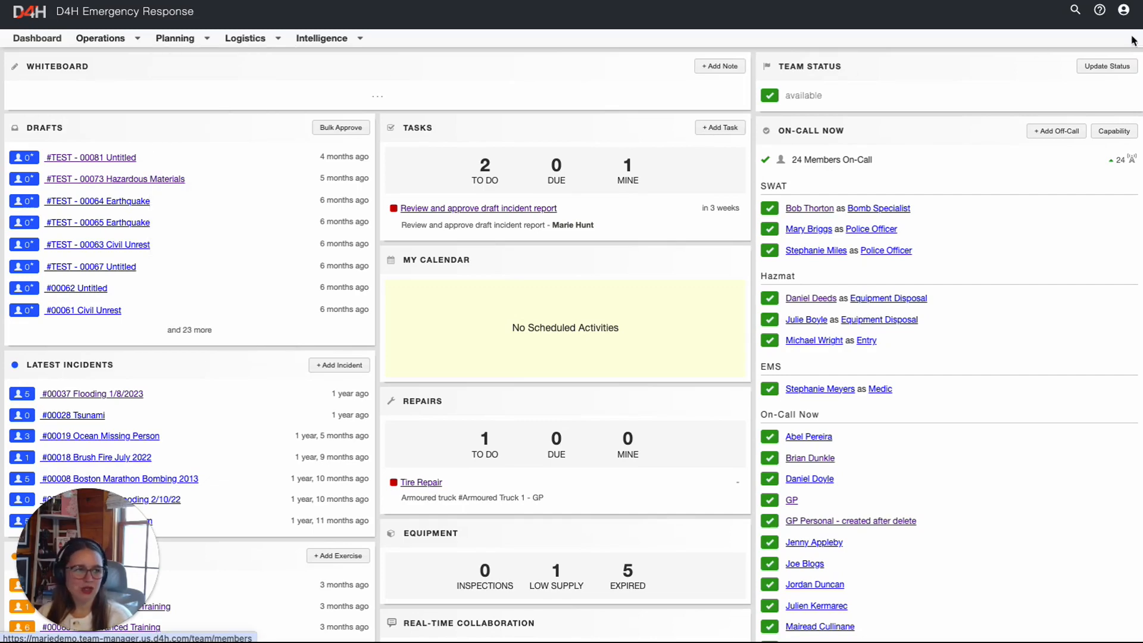
left_click(1125, 15)
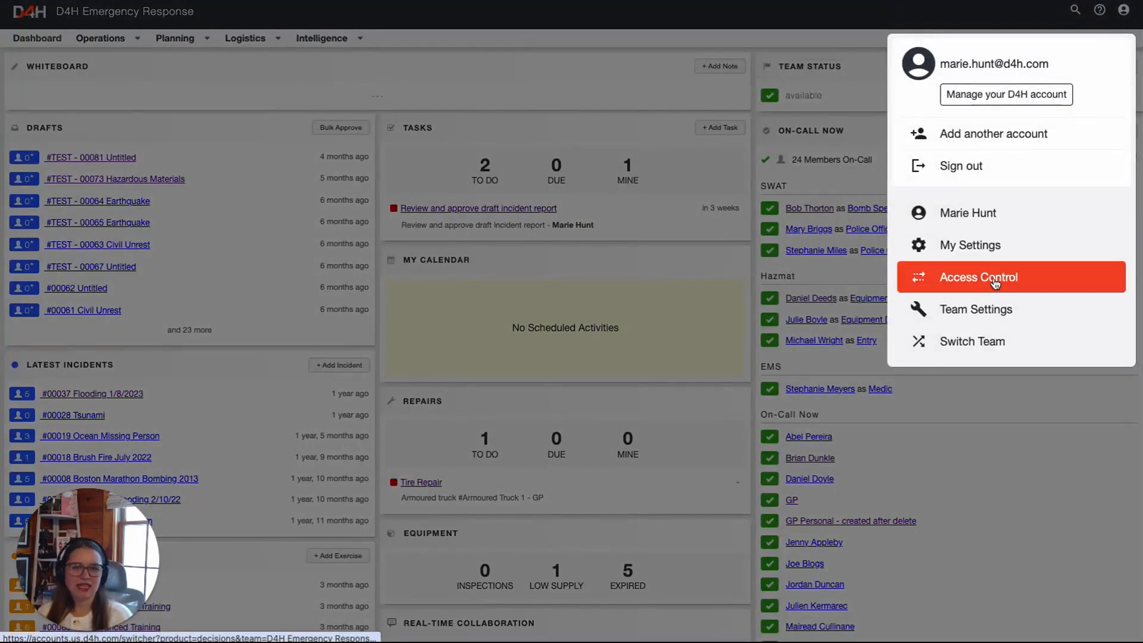
left_click(988, 277)
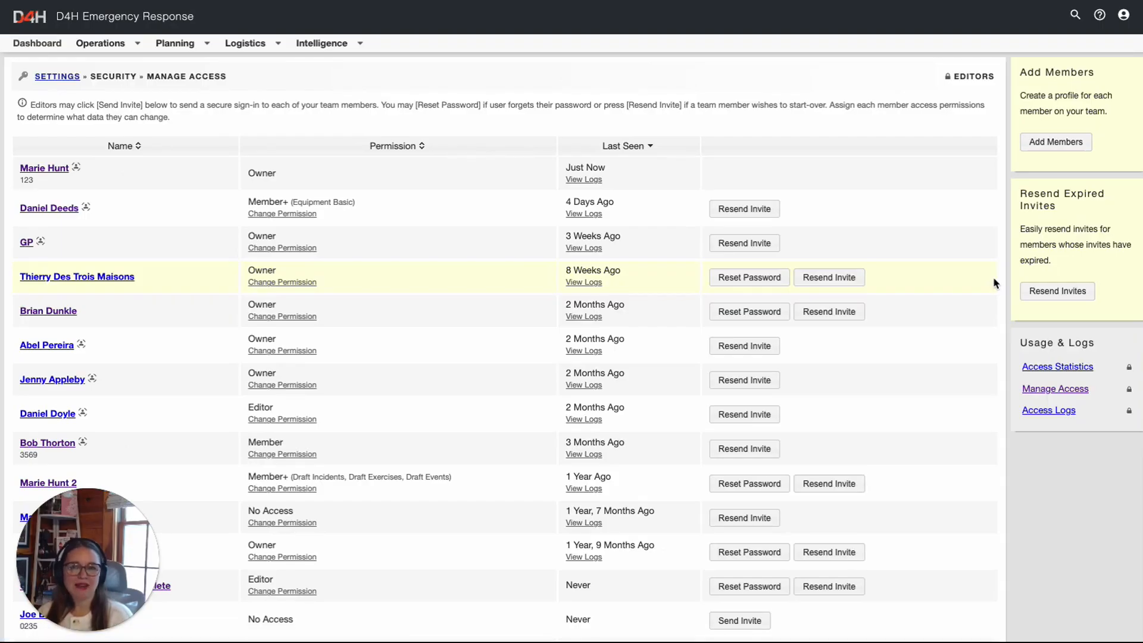
Add a member row: name, joined 13 March 2022, Operational, Captain, reference, email, home phone
left_click(1049, 147)
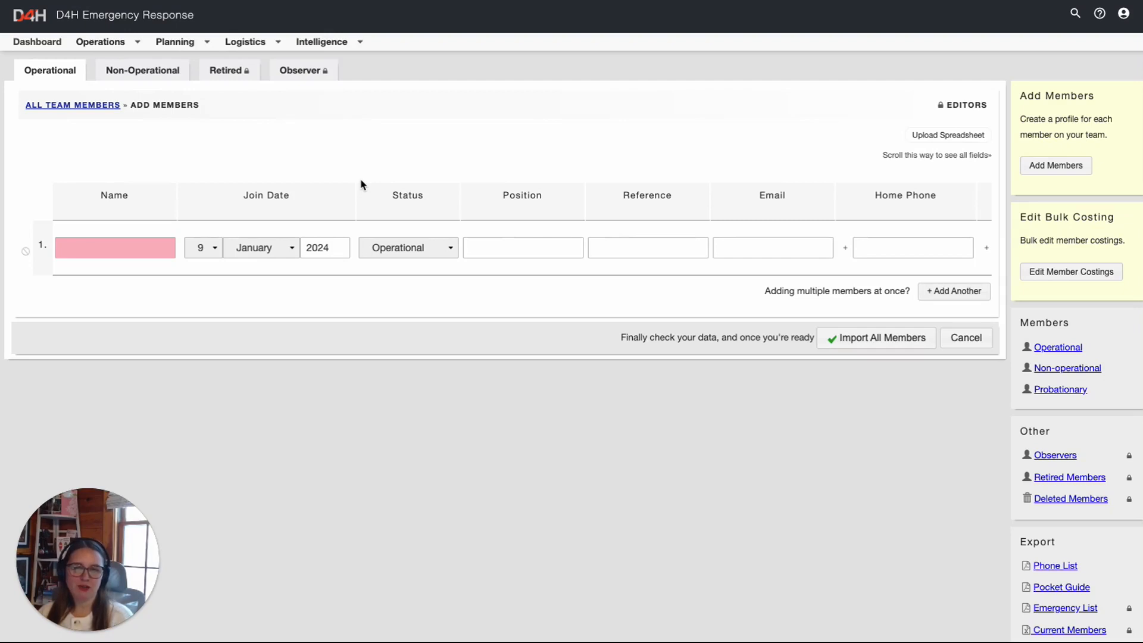
left_click(94, 250)
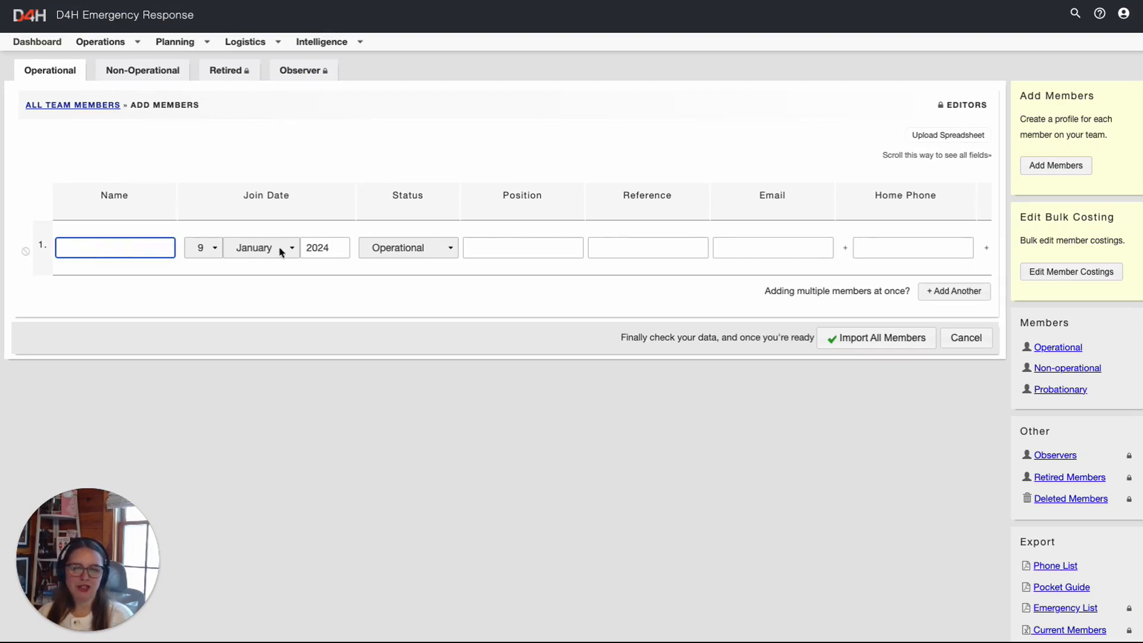
left_click(953, 291)
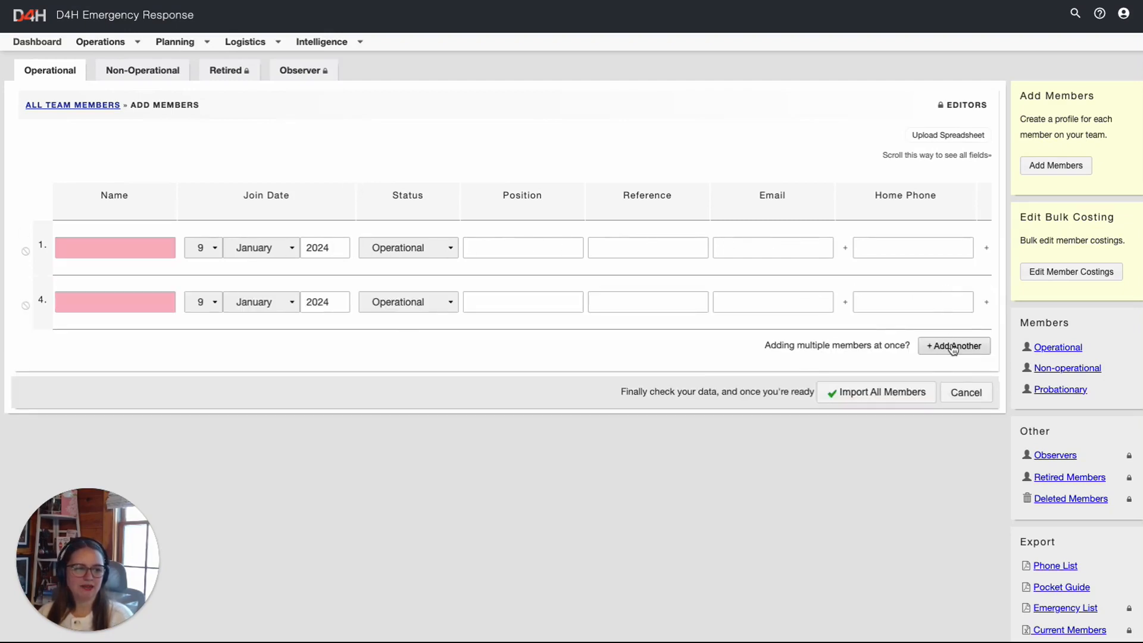
left_click(953, 346)
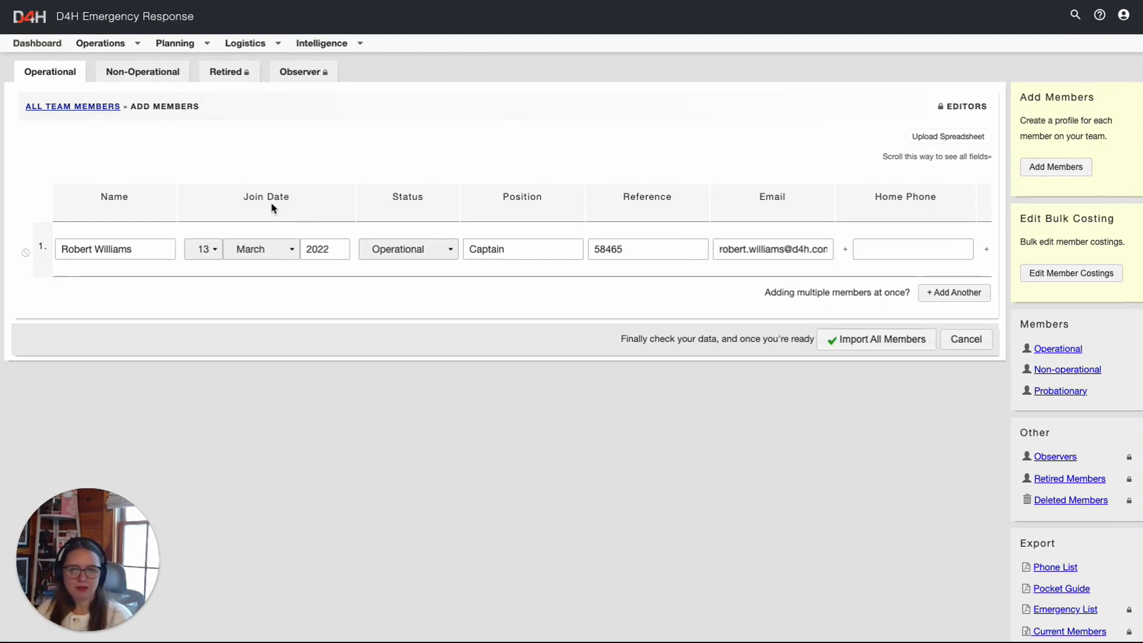
left_click_drag(310, 199, 237, 201)
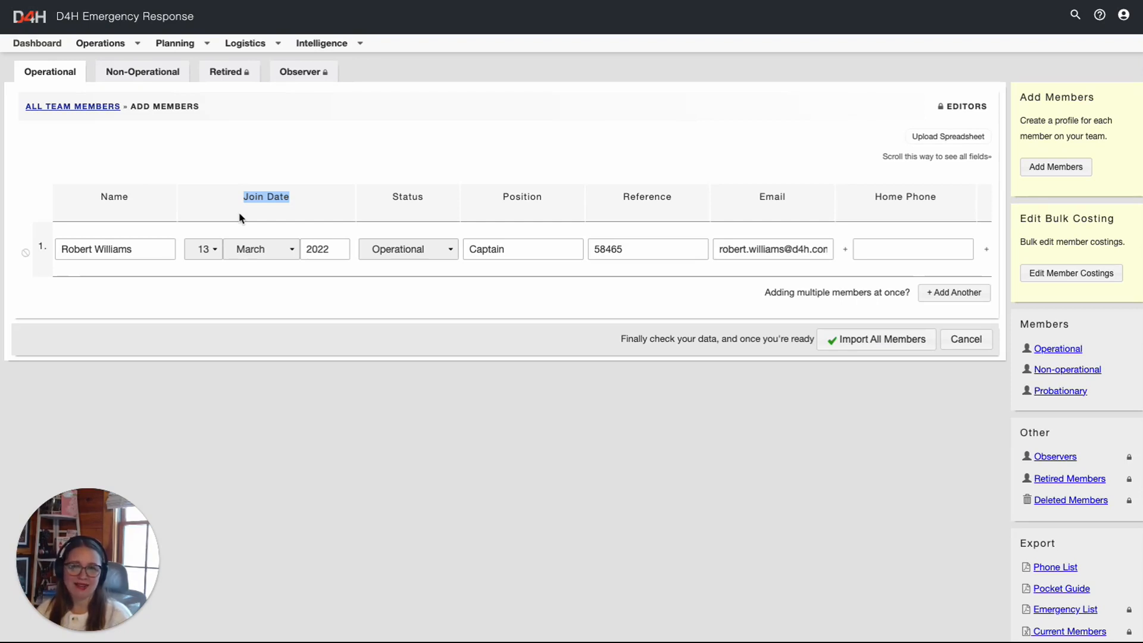
left_click(421, 255)
left_click(421, 255)
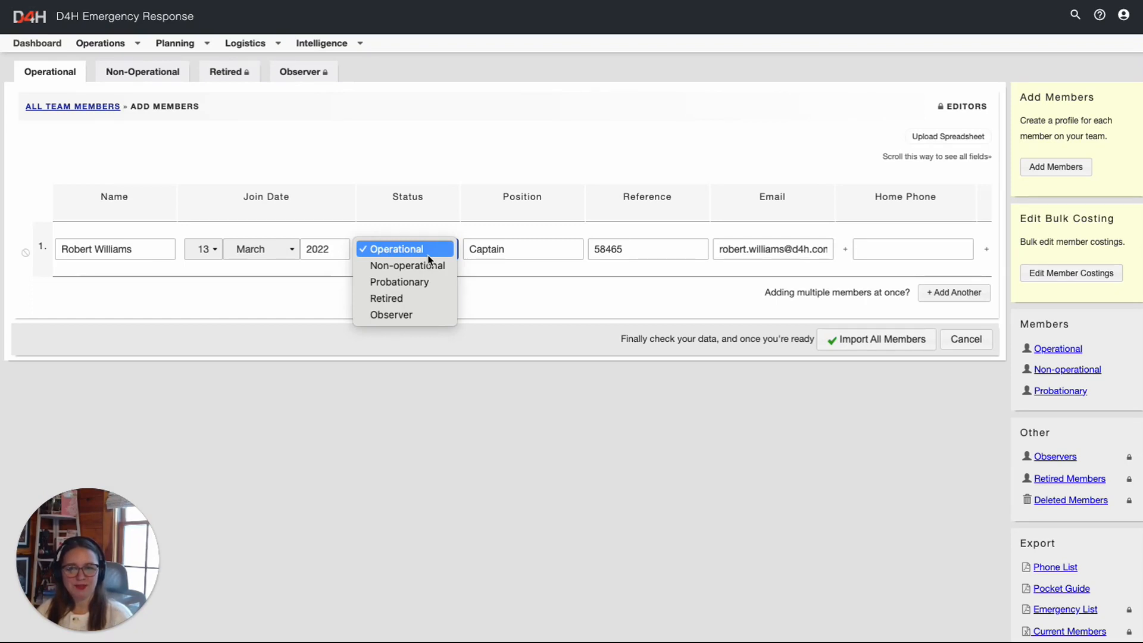
left_click(135, 79)
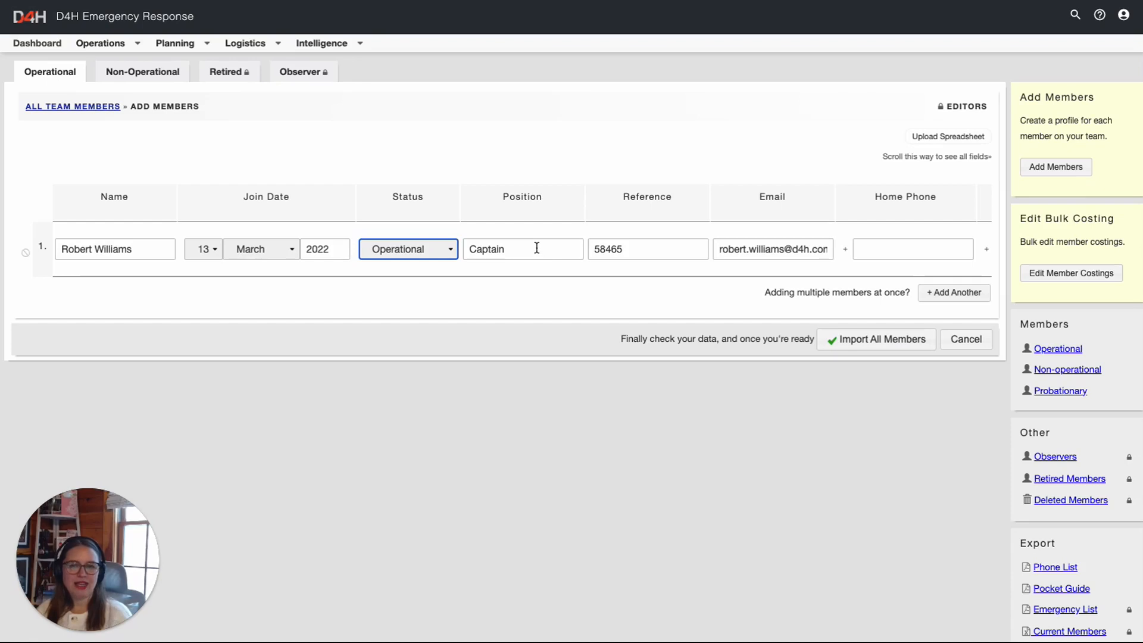
left_click(904, 247)
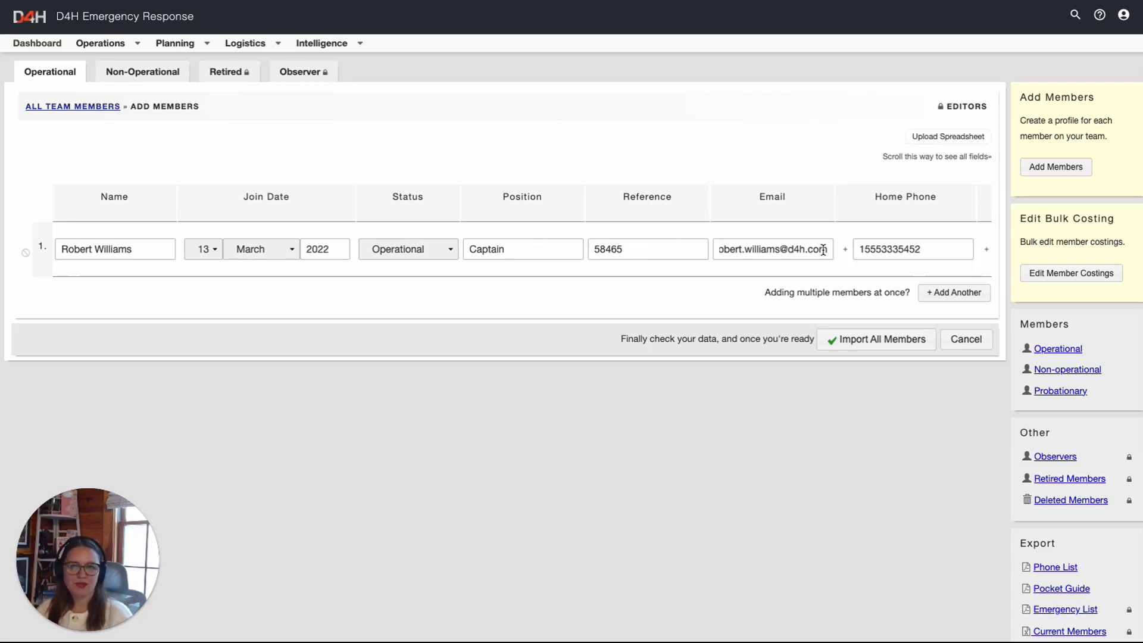
Check the row's remaining fields and import the member, raising Operational members to 25
scroll(823, 250, "right", 10)
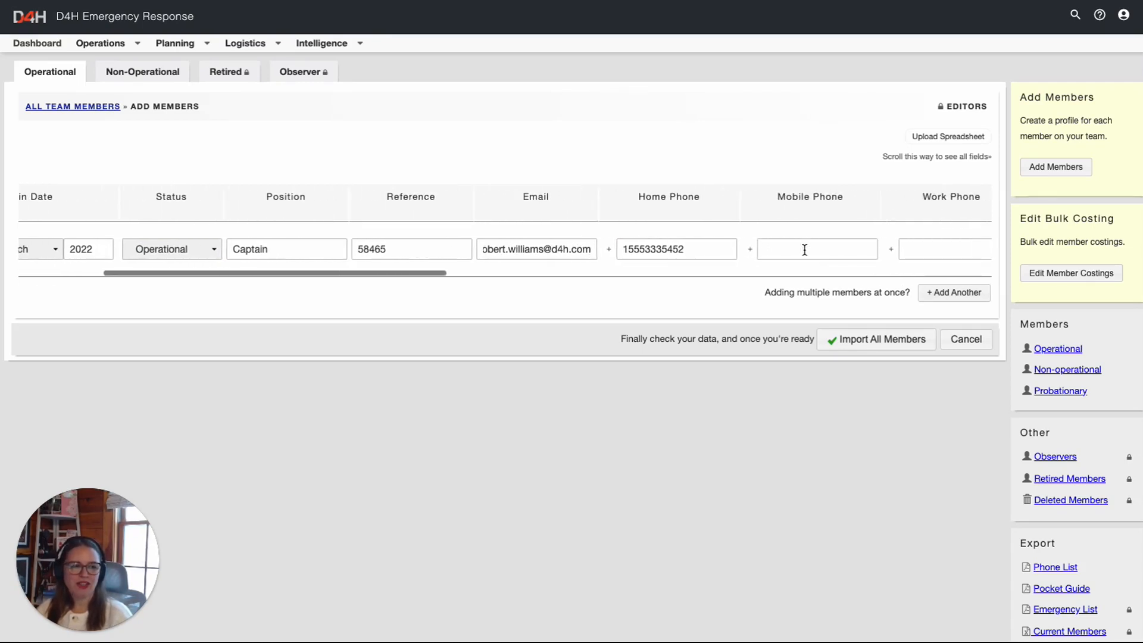
scroll(804, 250, "right", 10)
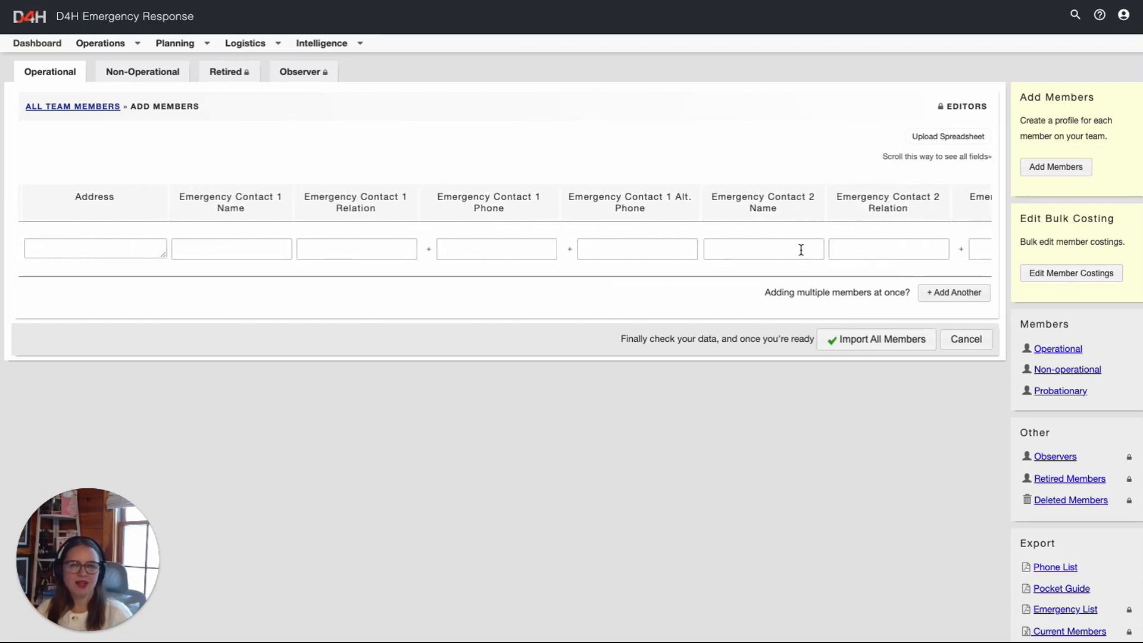
left_click(867, 344)
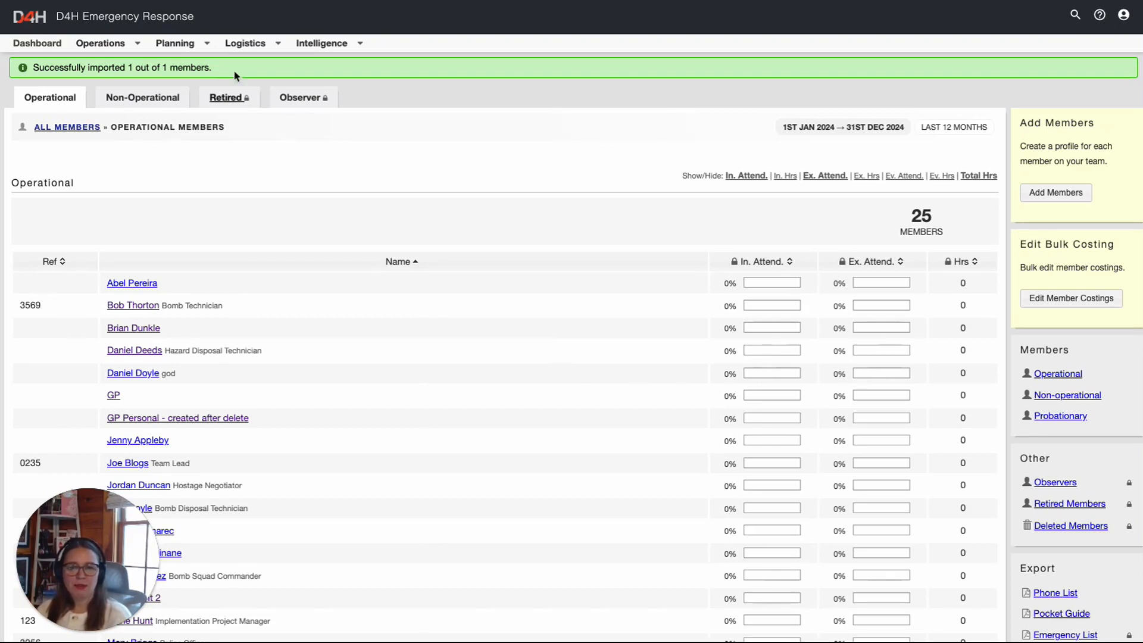
Search for the new Captain by name and open their member profile
left_click(175, 43)
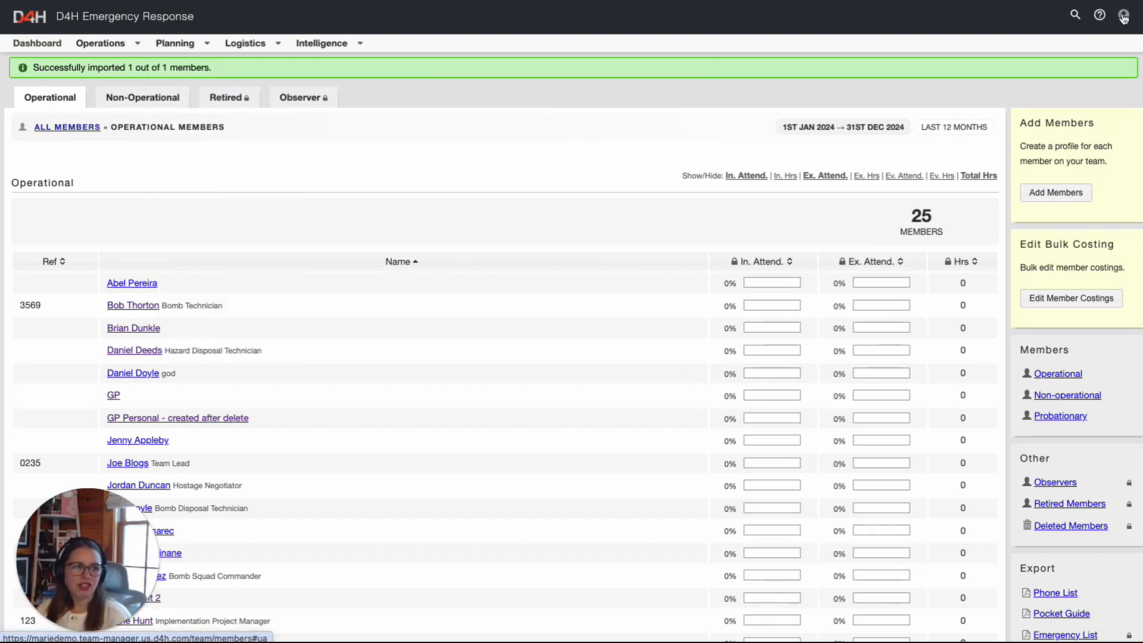
left_click(1076, 17)
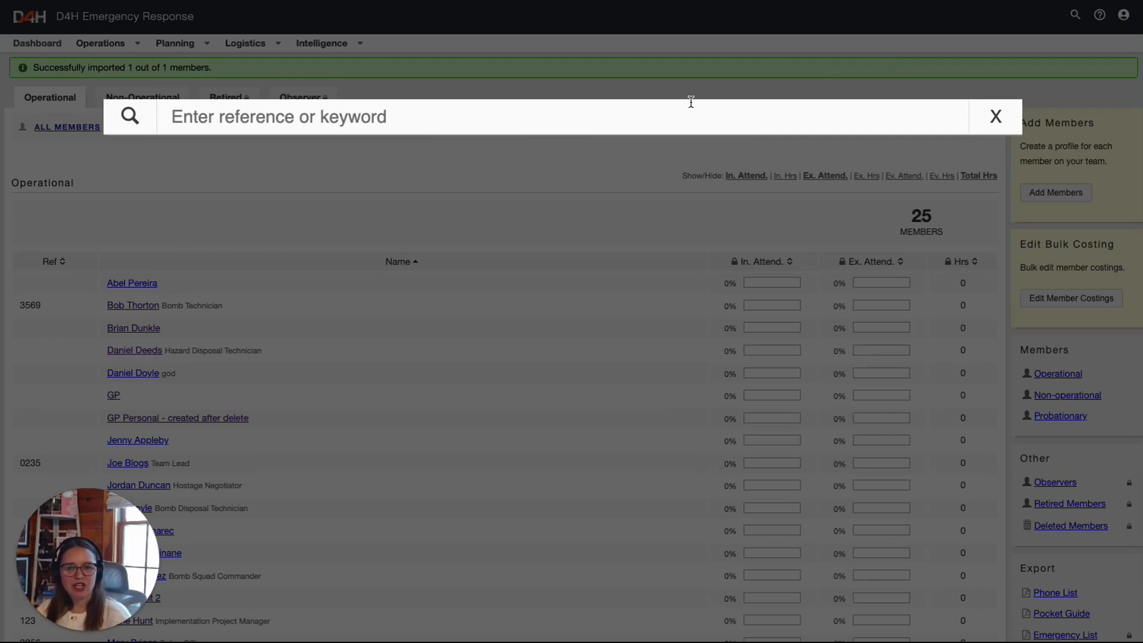
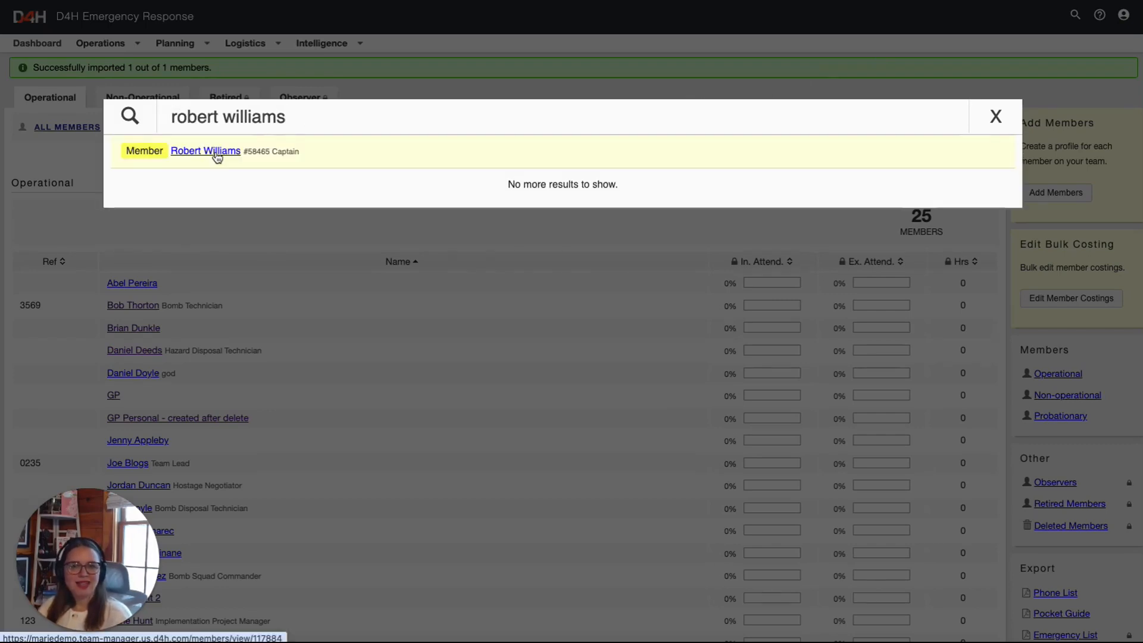
left_click(206, 152)
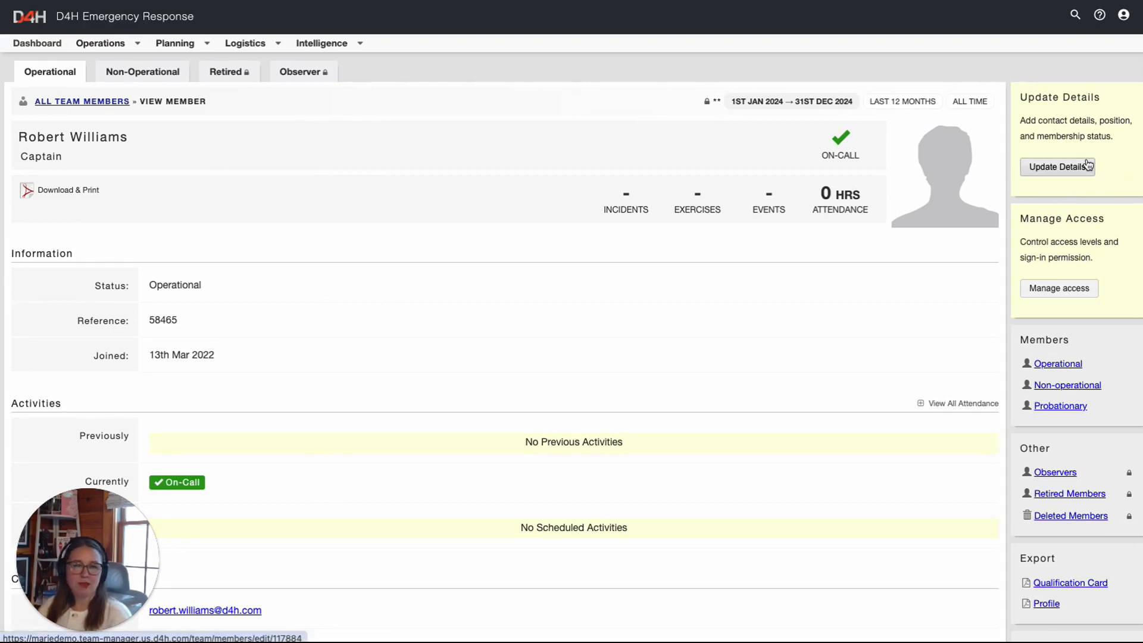
Give the member Member+ access with Draft Incidents, Draft Exercises, Draft Events and Equipment Editor
left_click(1078, 295)
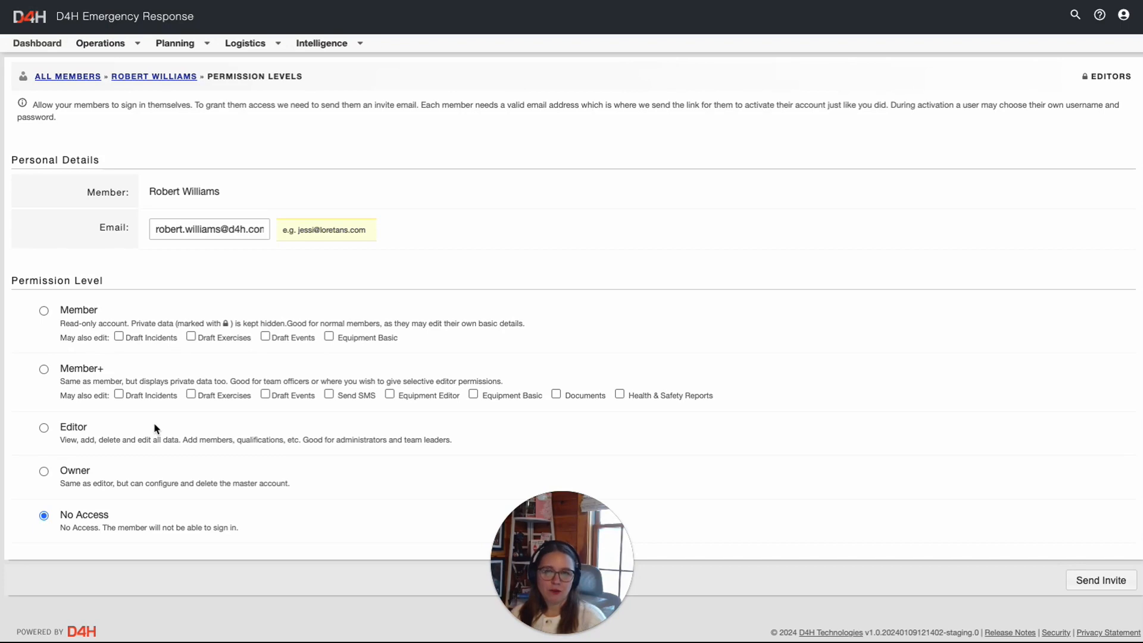
left_click(43, 370)
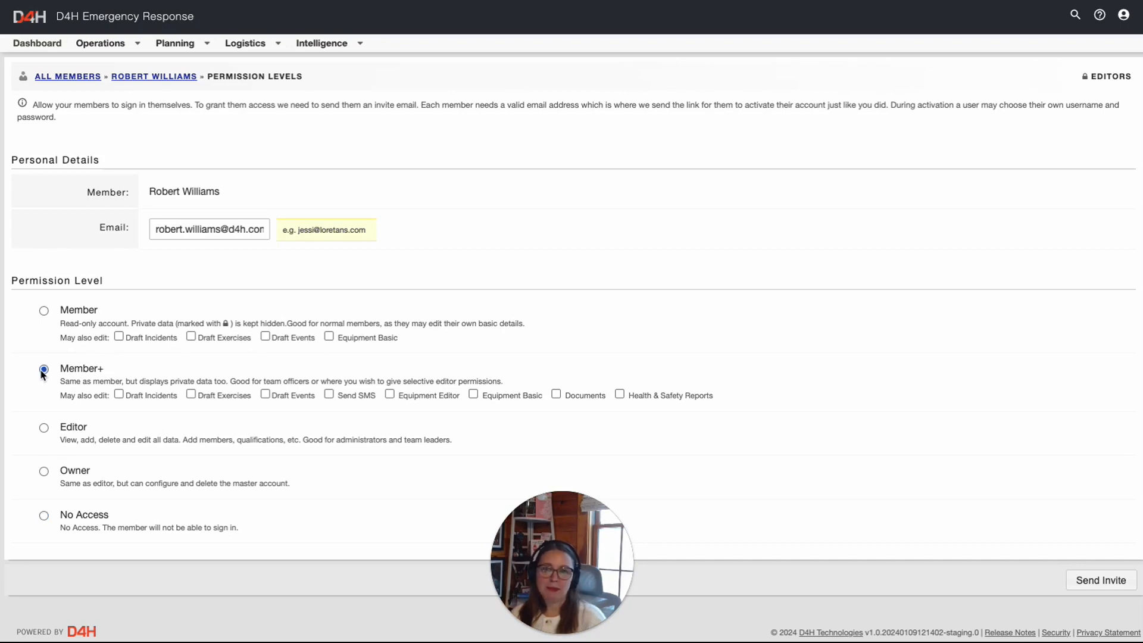
left_click(119, 395)
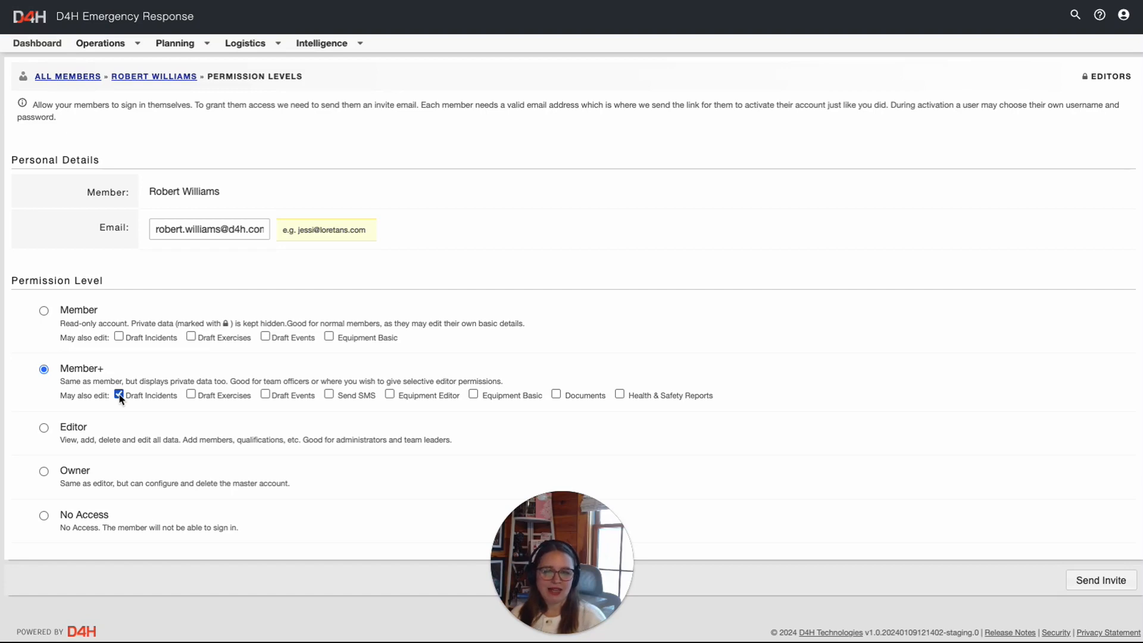
left_click(191, 396)
left_click(265, 394)
left_click(389, 395)
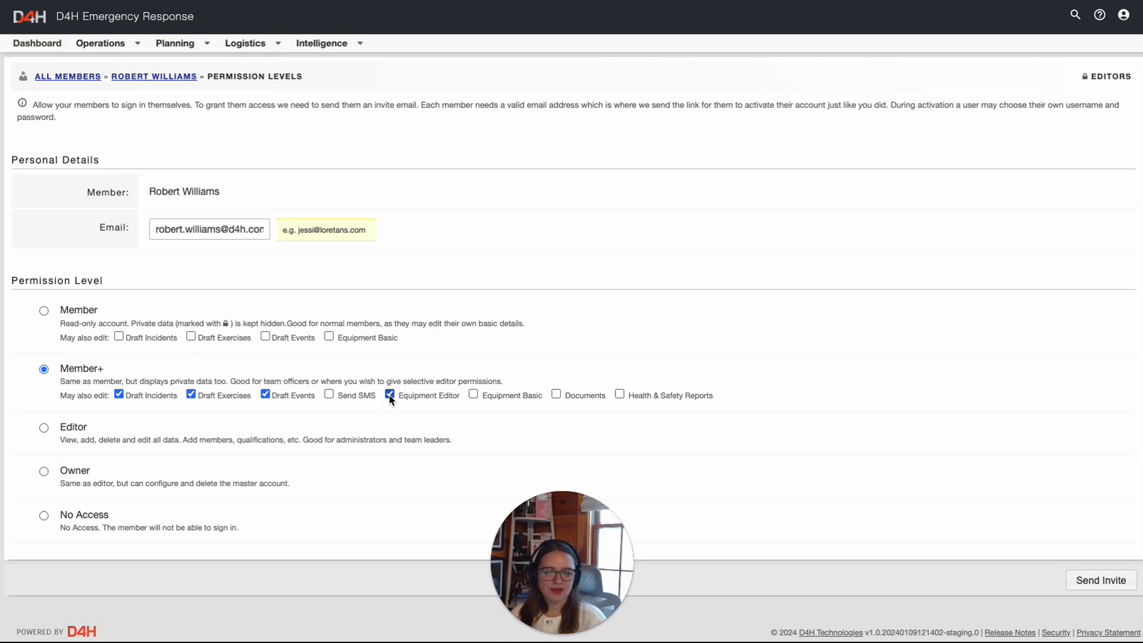
Save the permissions, send the sign-in invite, then resend it
left_click(1094, 586)
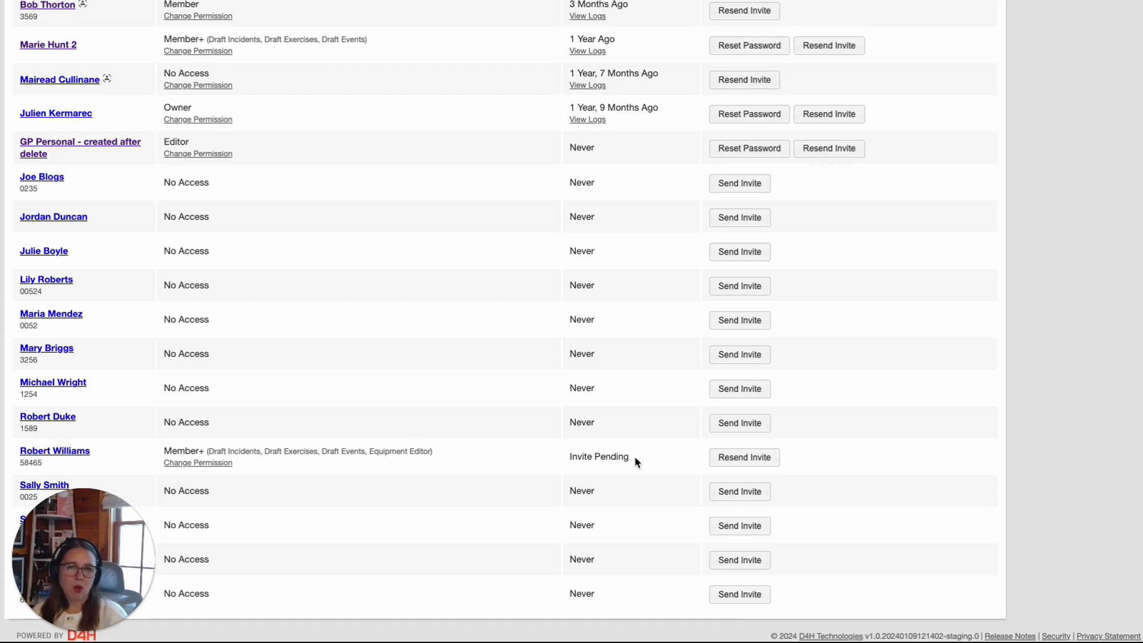
left_click(737, 464)
scroll(613, 255, "down", 2)
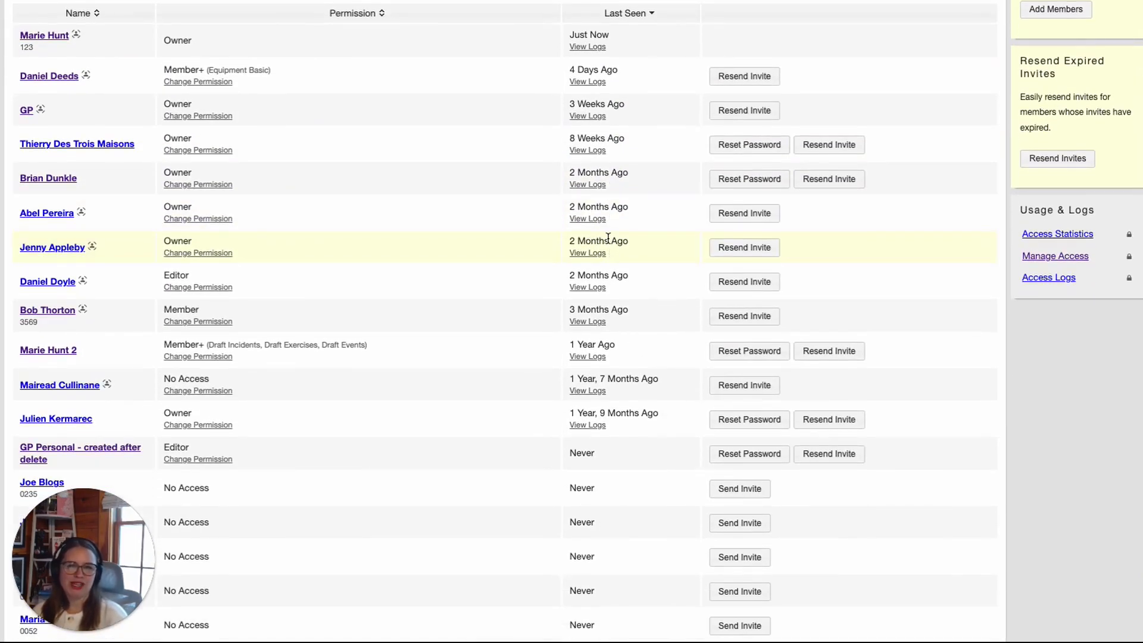
scroll(610, 250, "up", 3)
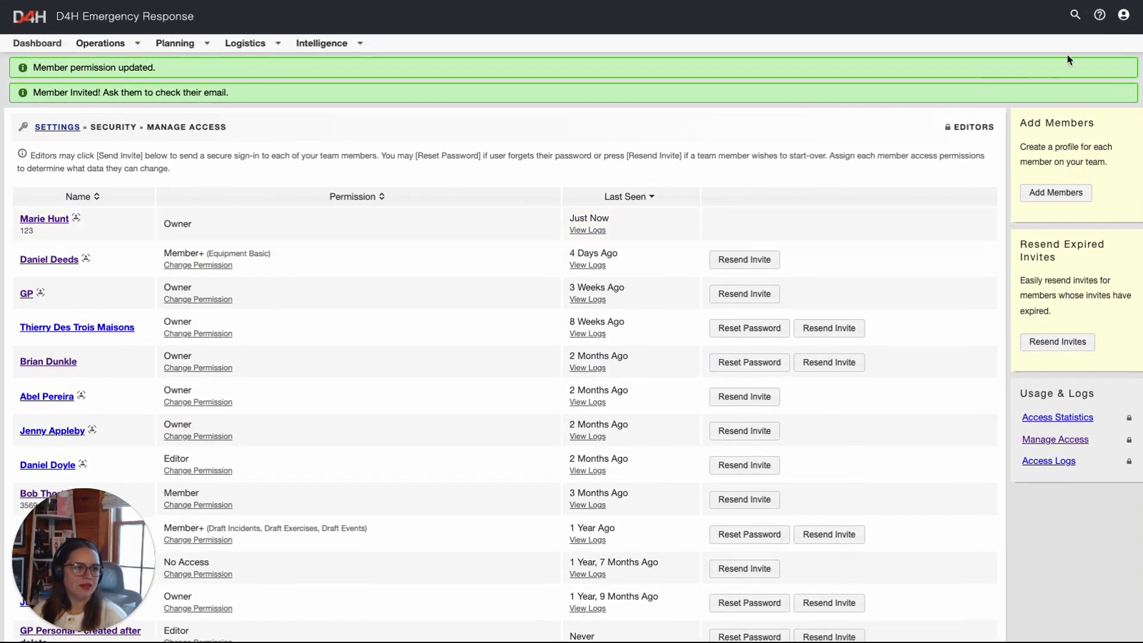
Open Team Settings' Members module to review Operational/Non-Operational statuses and retirement reasons
left_click(1123, 17)
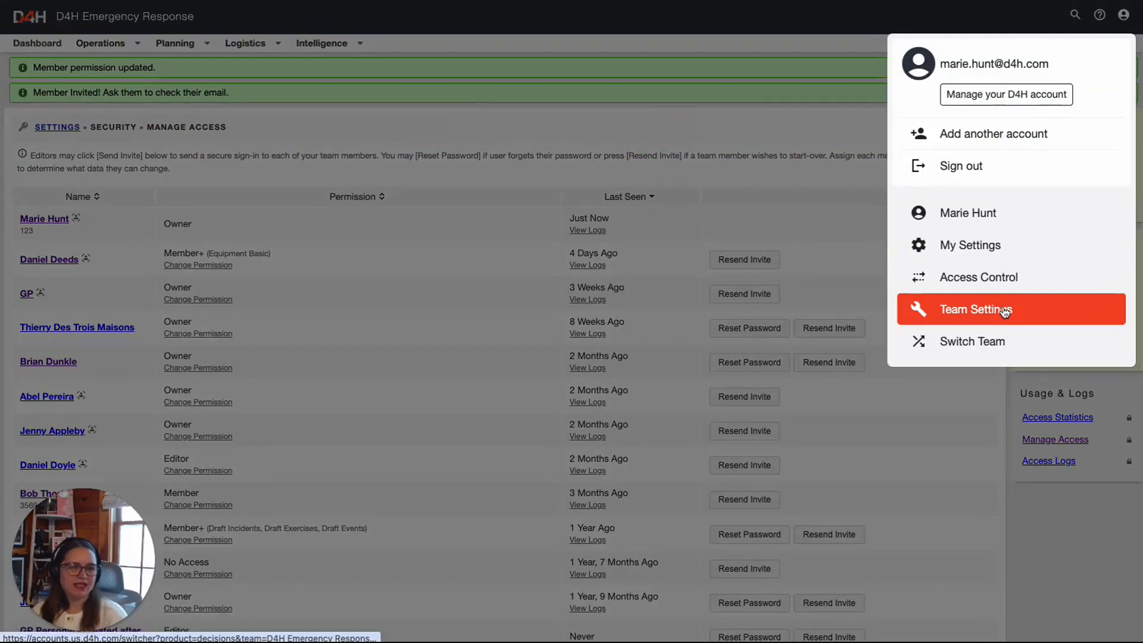
left_click(1005, 311)
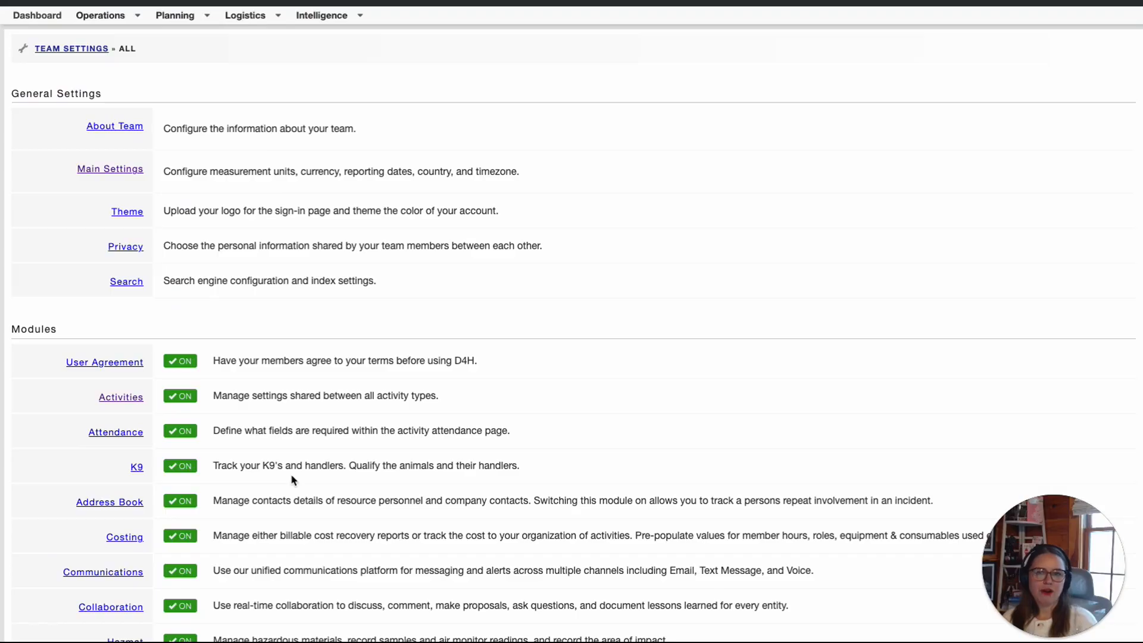
scroll(292, 480, "down", 5)
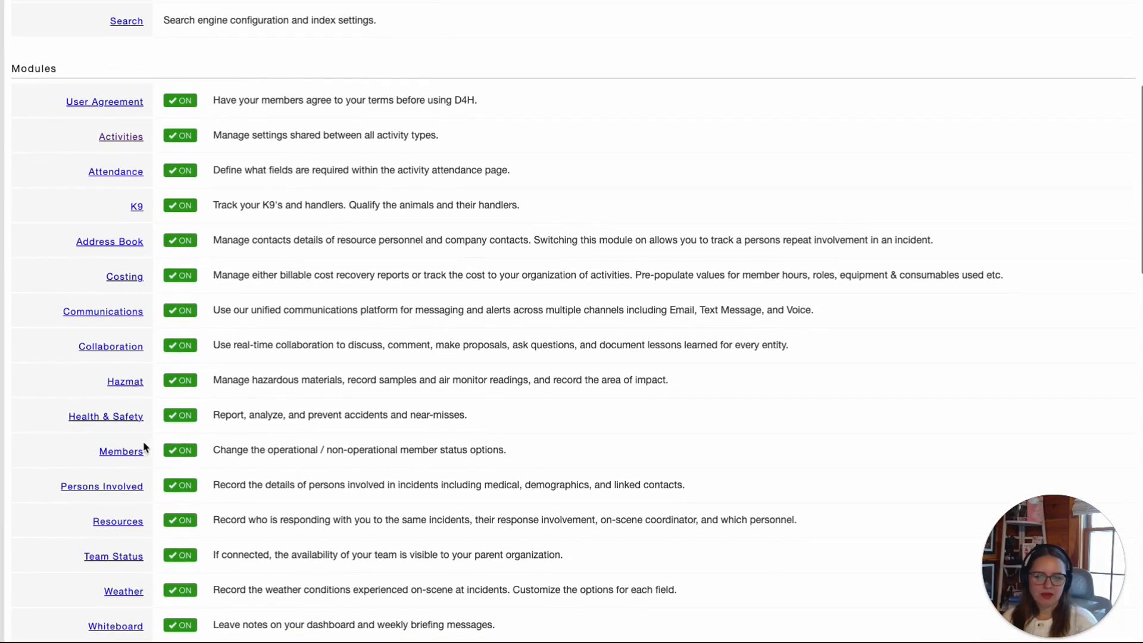
left_click(131, 452)
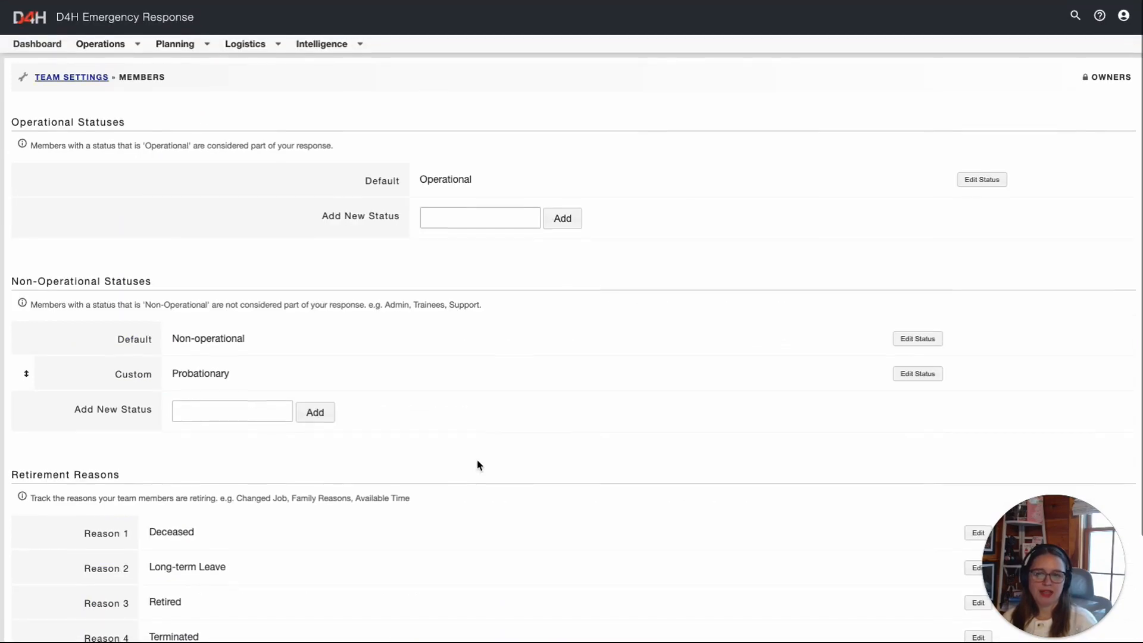
scroll(479, 465, "down", 1)
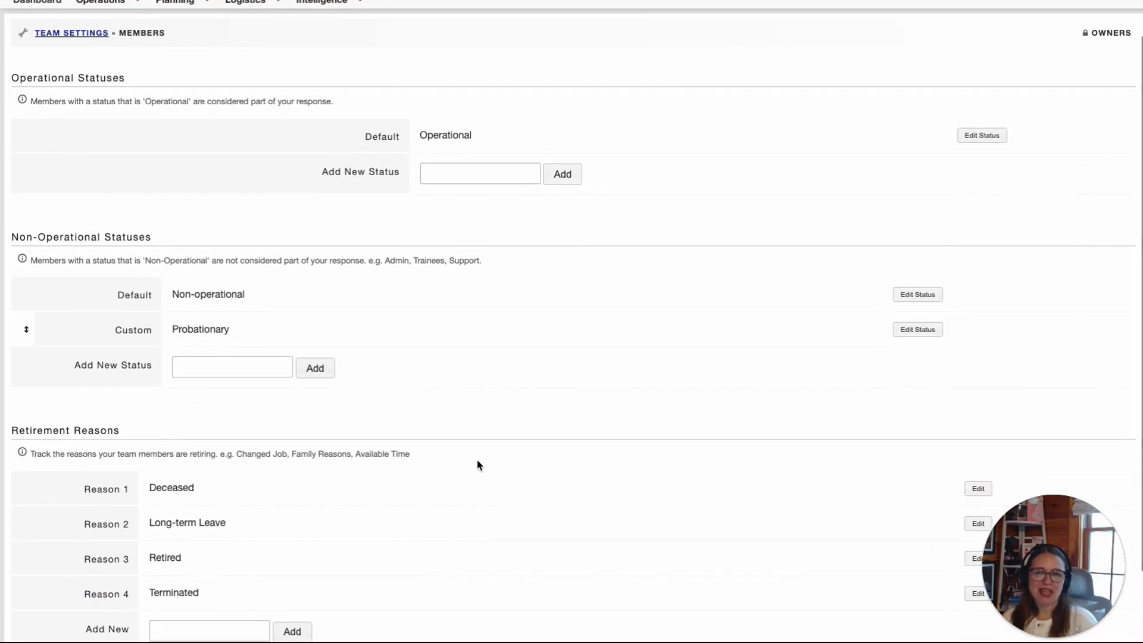
scroll(479, 465, "down", 1)
scroll(480, 465, "down", 2)
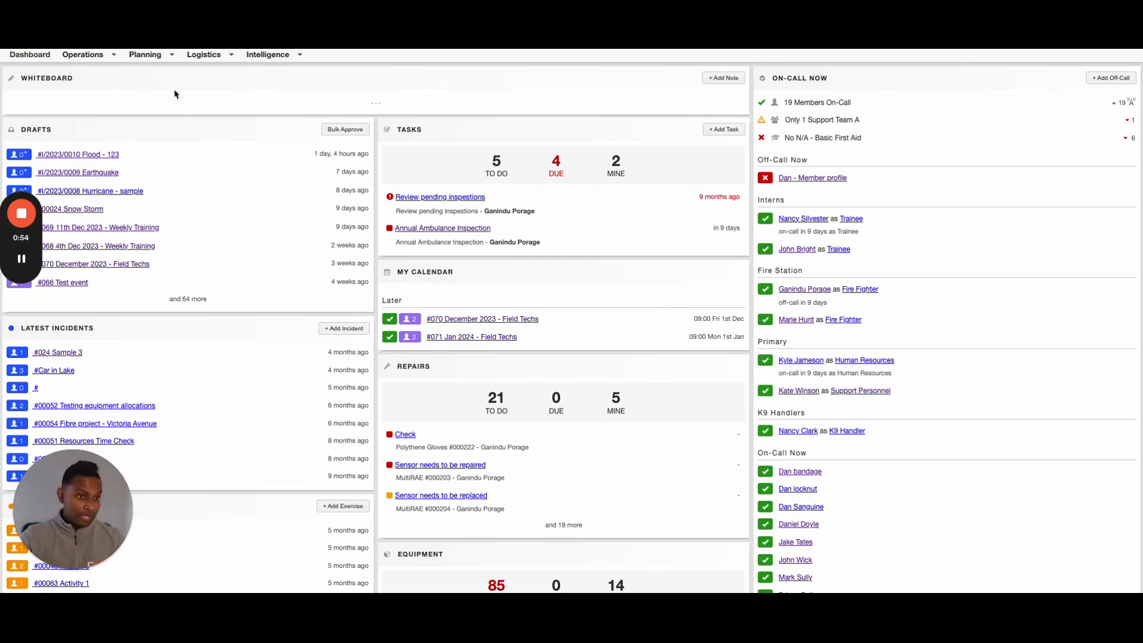
Go to Planning » Groups to list all 15 groups by bundle
left_click(150, 58)
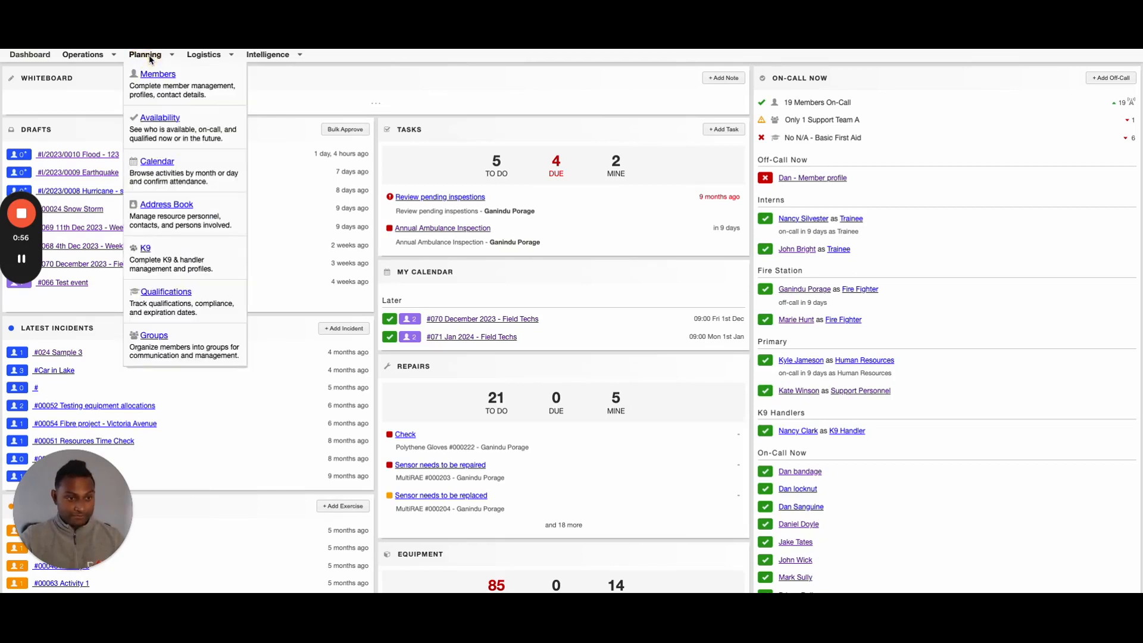
scroll(159, 332, "down", 1)
left_click(158, 331)
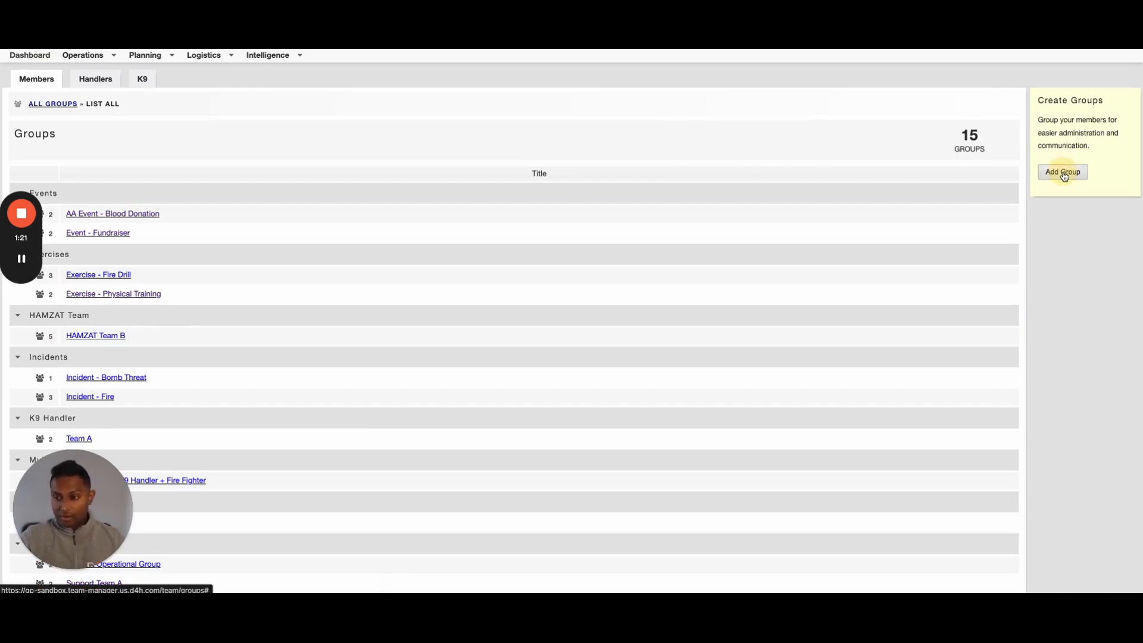
Create and save a 'Tactical Team' group in the Tactical bundle requiring 7 on-call
left_click(1063, 173)
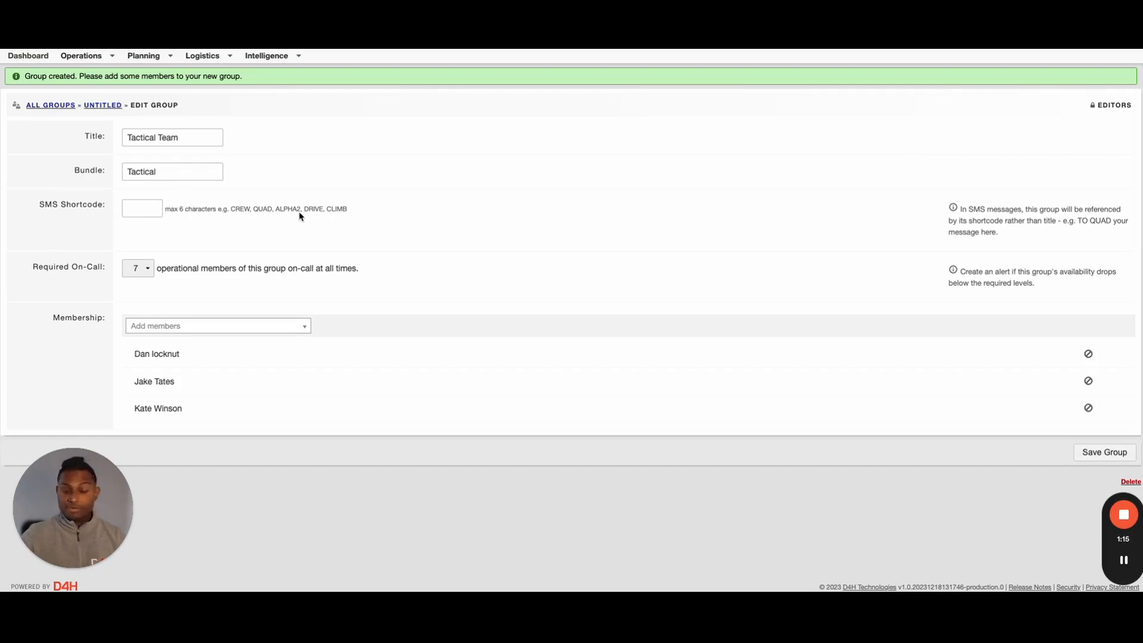
left_click(148, 271)
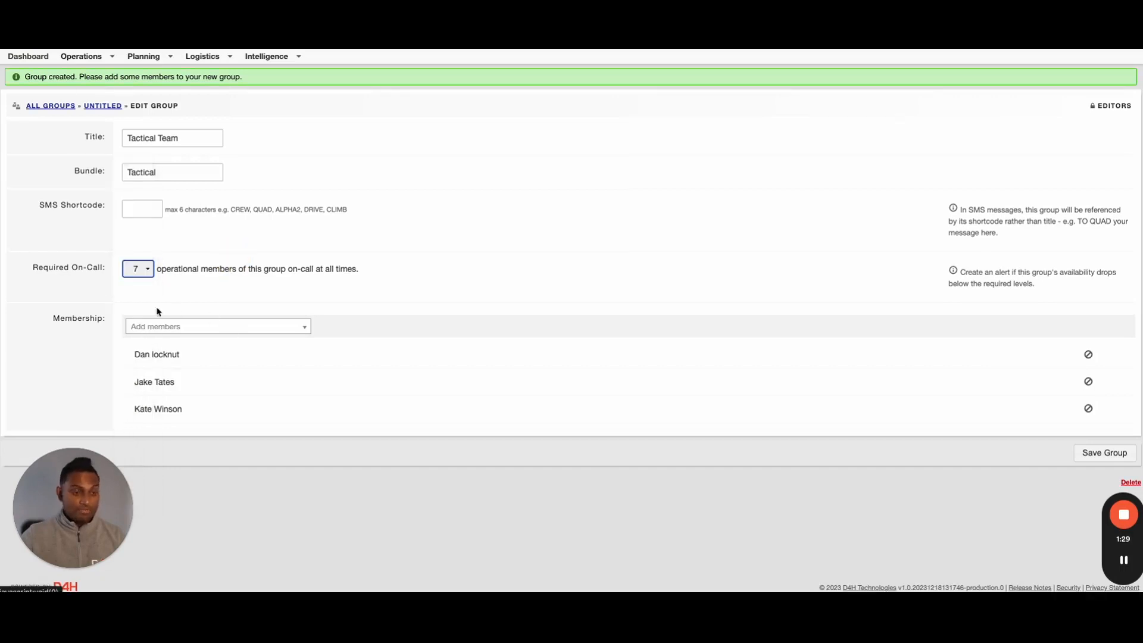
left_click(188, 328)
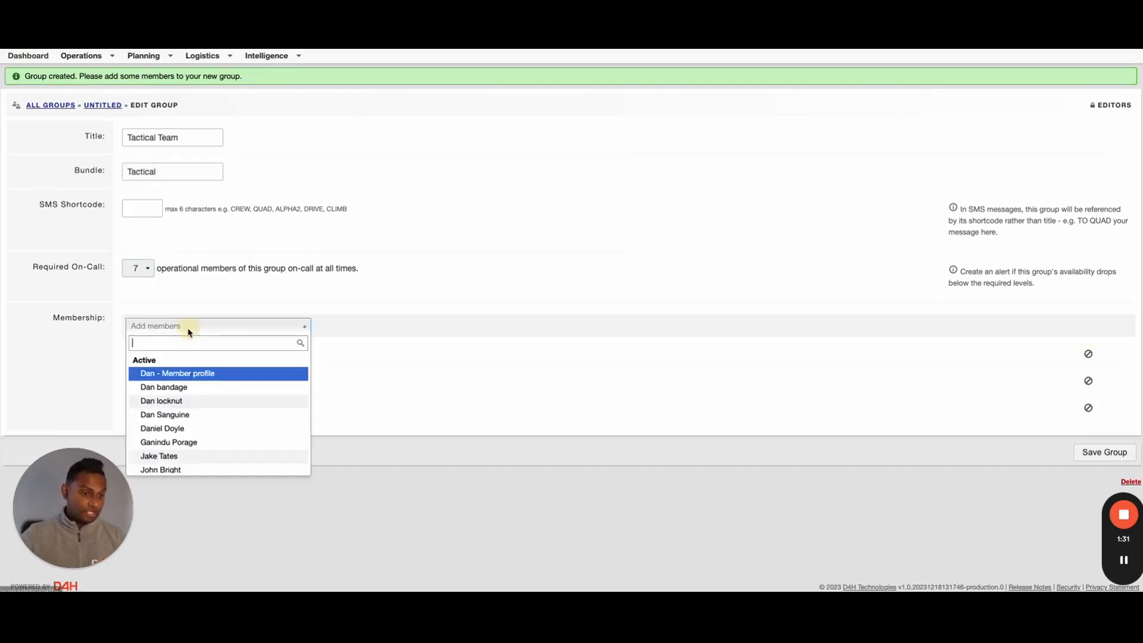
left_click(377, 426)
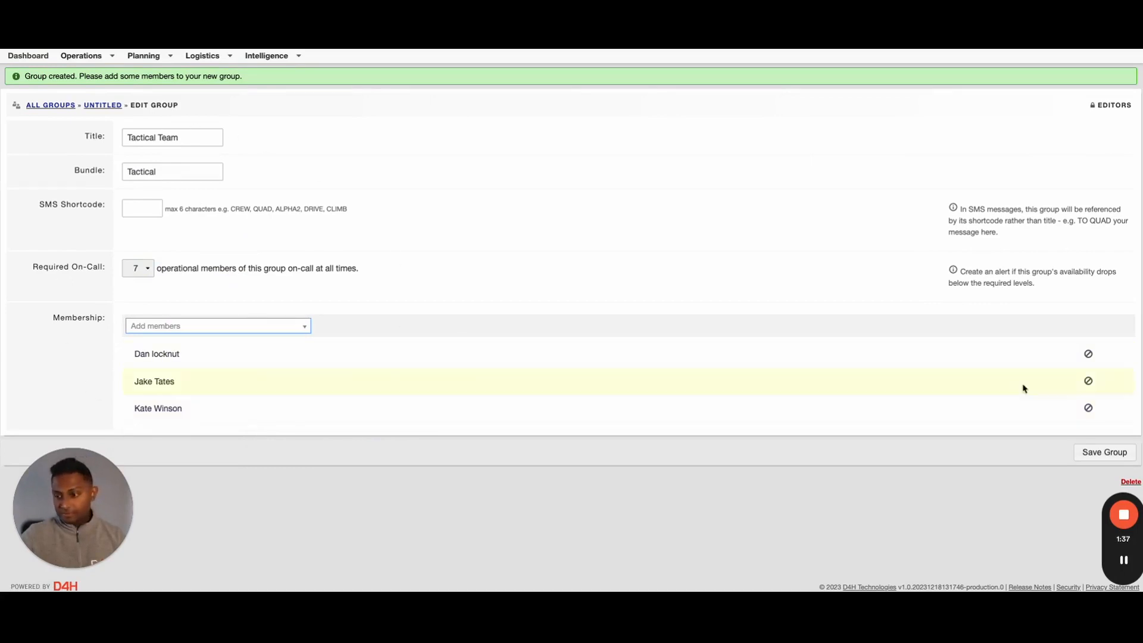
left_click(1105, 453)
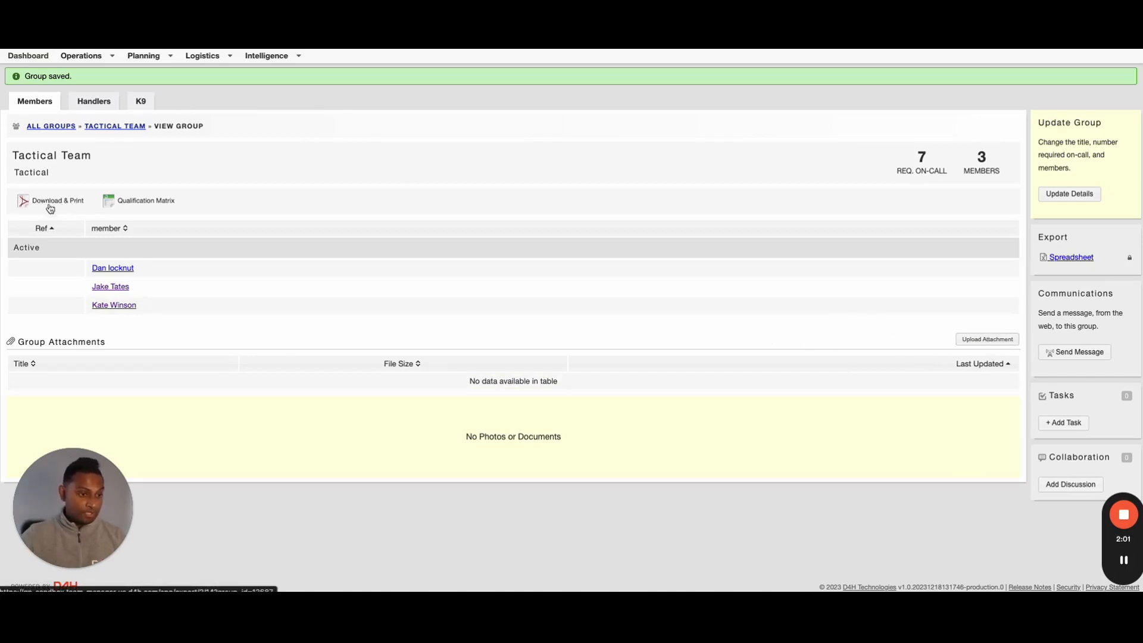
left_click_drag(78, 305, 119, 330)
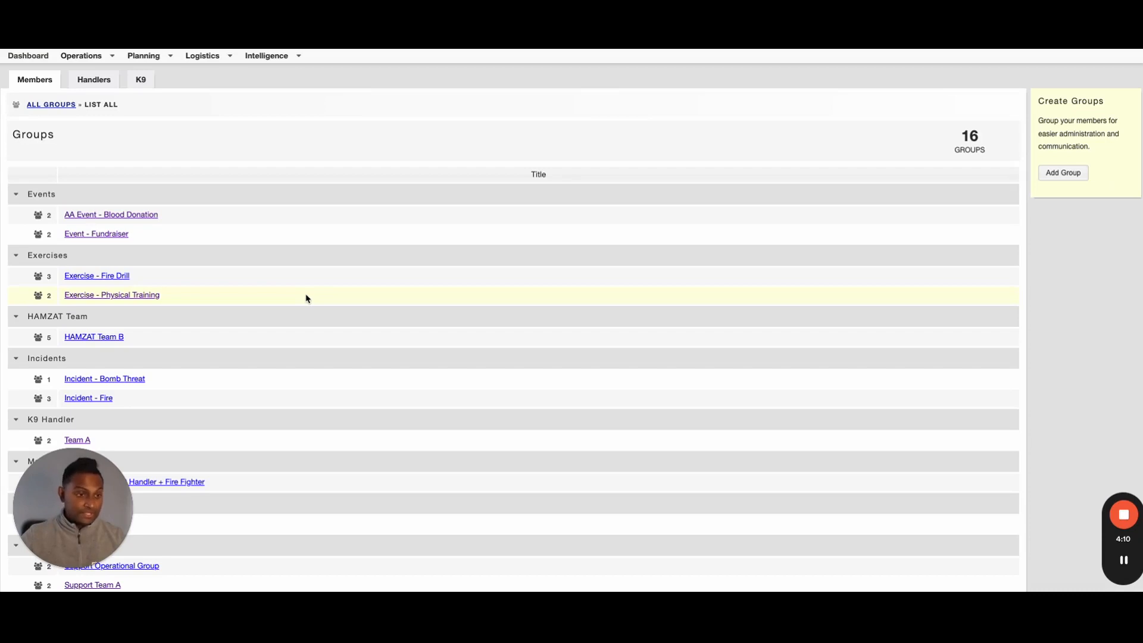
Open the 'Exercise - Fire Drill' group and bring up its Update Details form
left_click(94, 279)
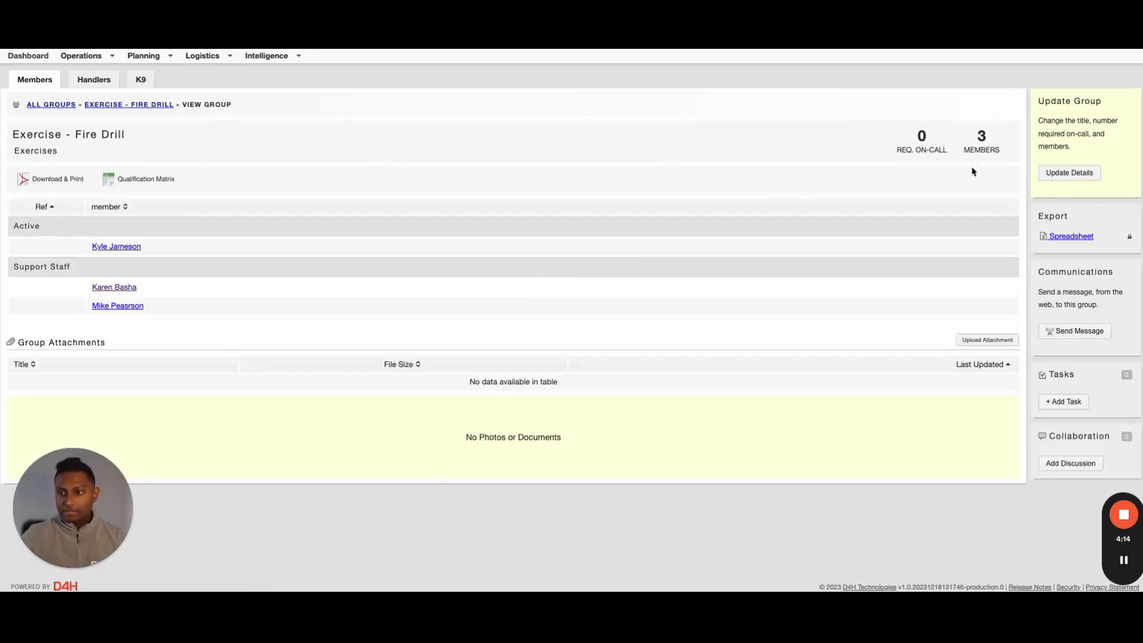
left_click(1077, 174)
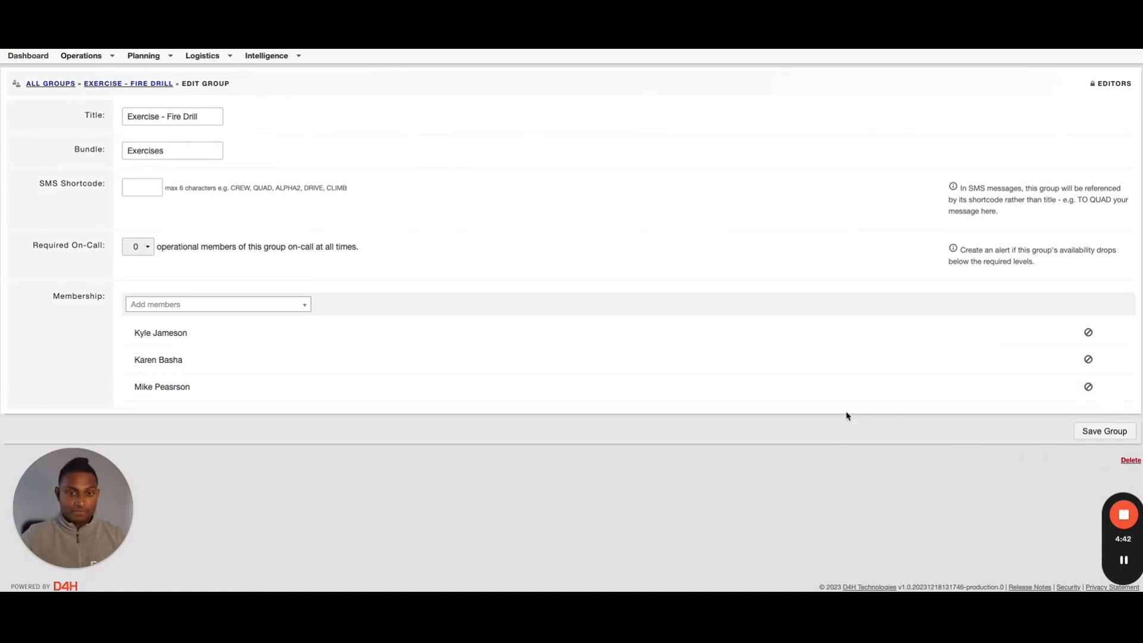
Delete the 'Exercise - Fire Drill' group
left_click(1134, 462)
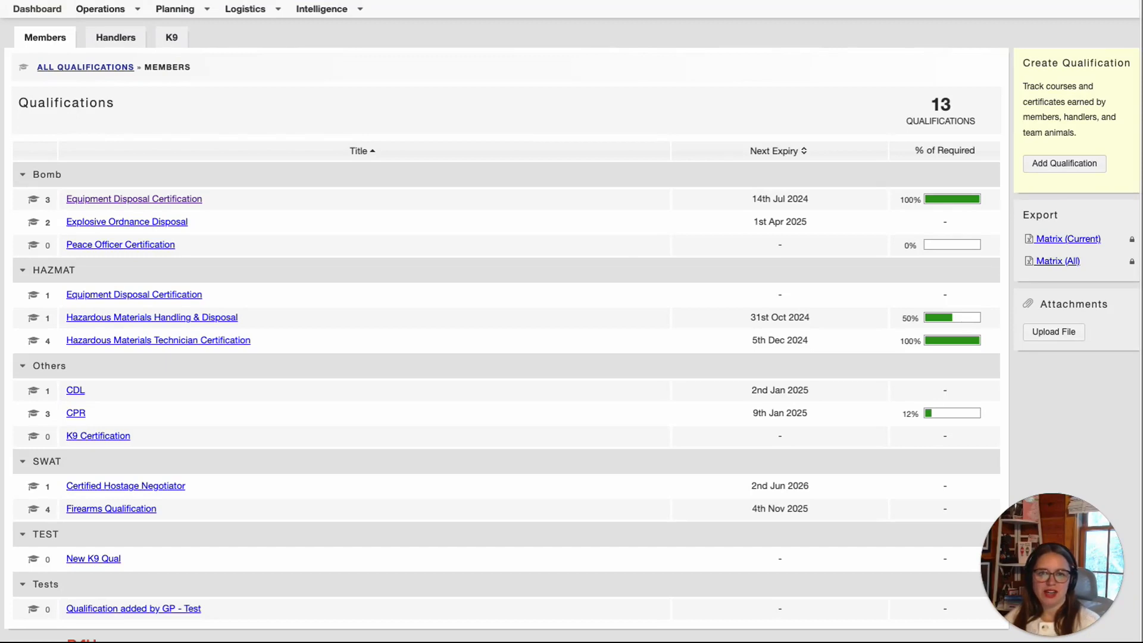
Start a new ICS 100 qualification in the Incident Command System Training bundle with a mandatory-training note
left_click(193, 15)
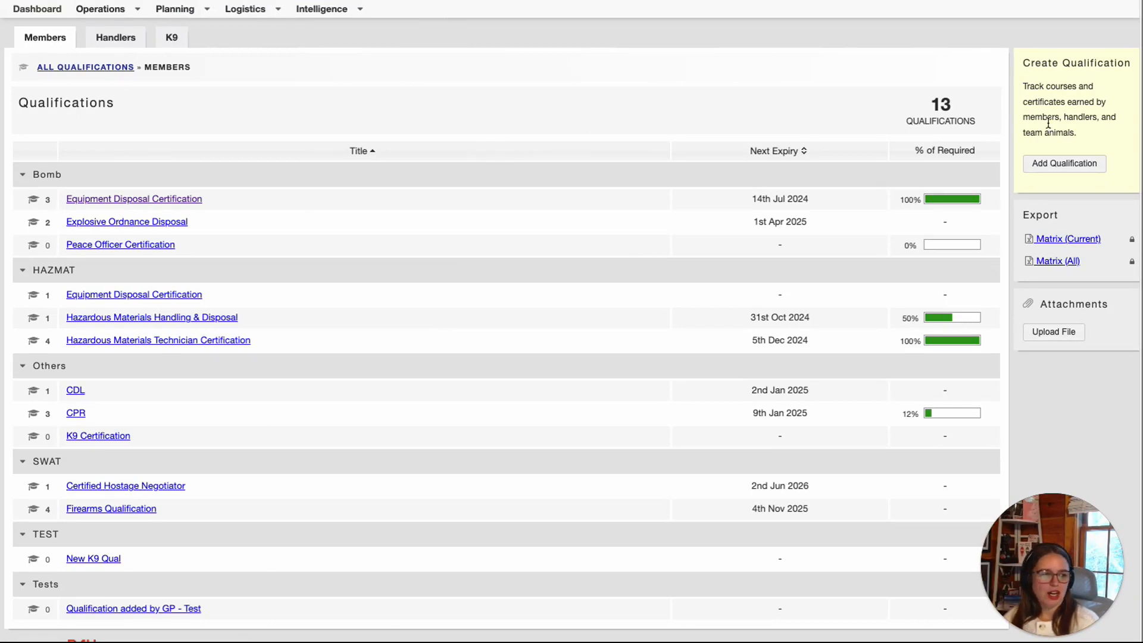
left_click(1083, 166)
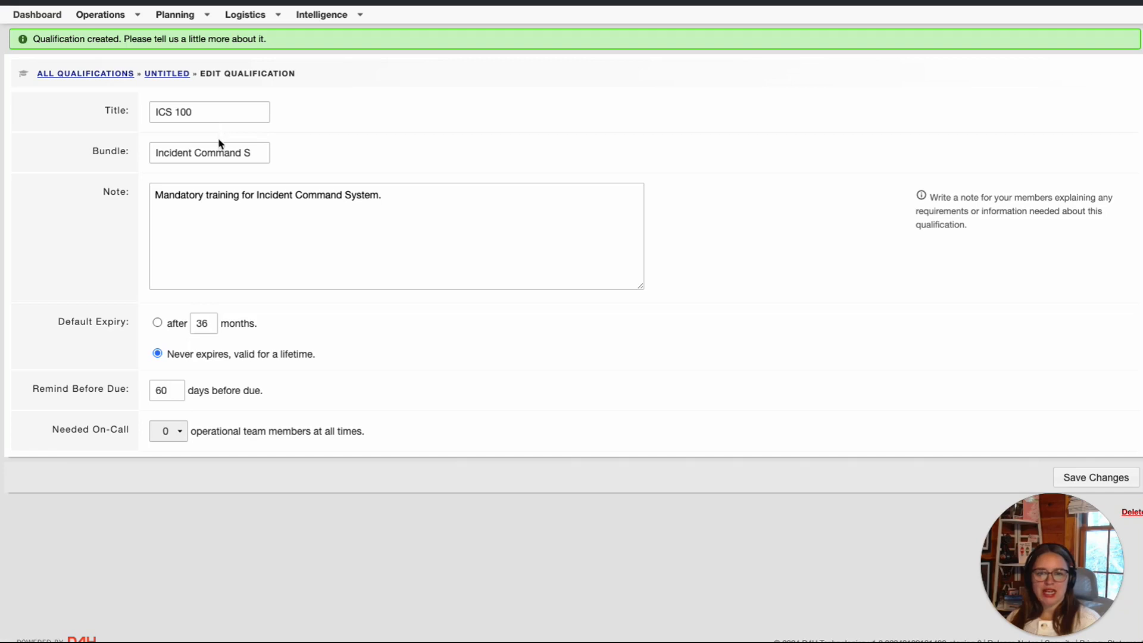
left_click(255, 156)
left_click(255, 156)
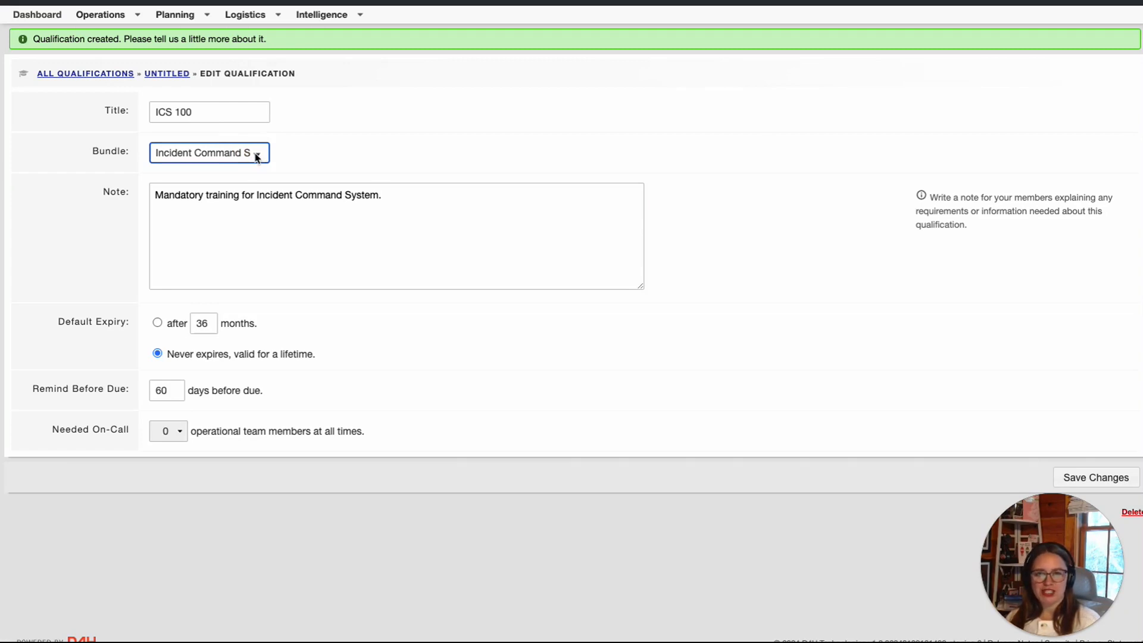
left_click(369, 213)
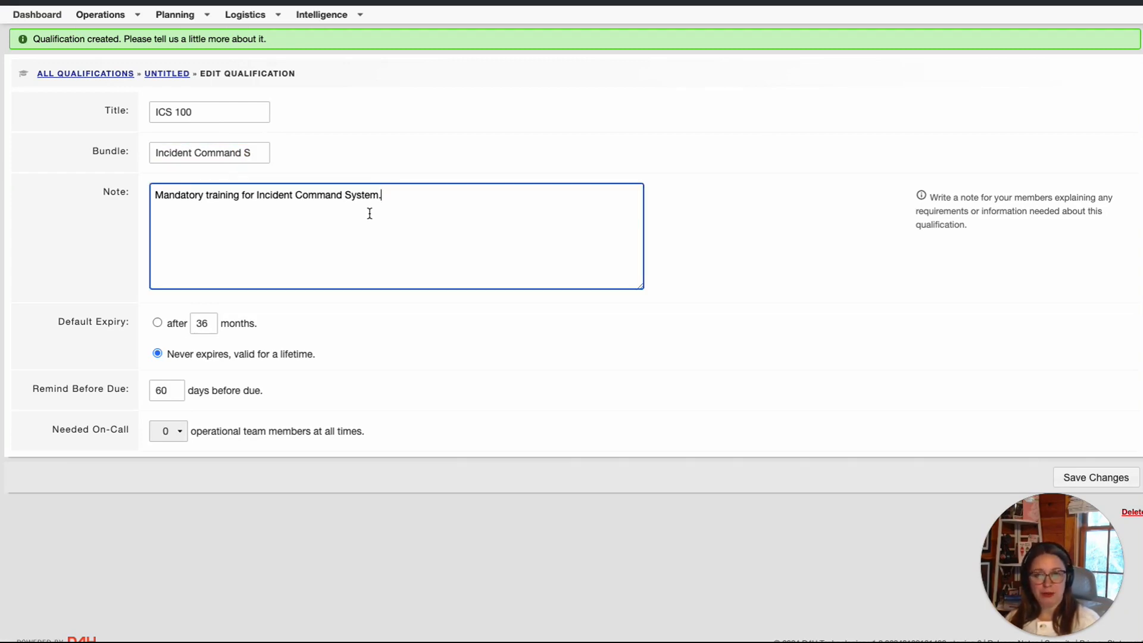
Set the ICS 100 qualification to expire after 24 months and save it
left_click(159, 327)
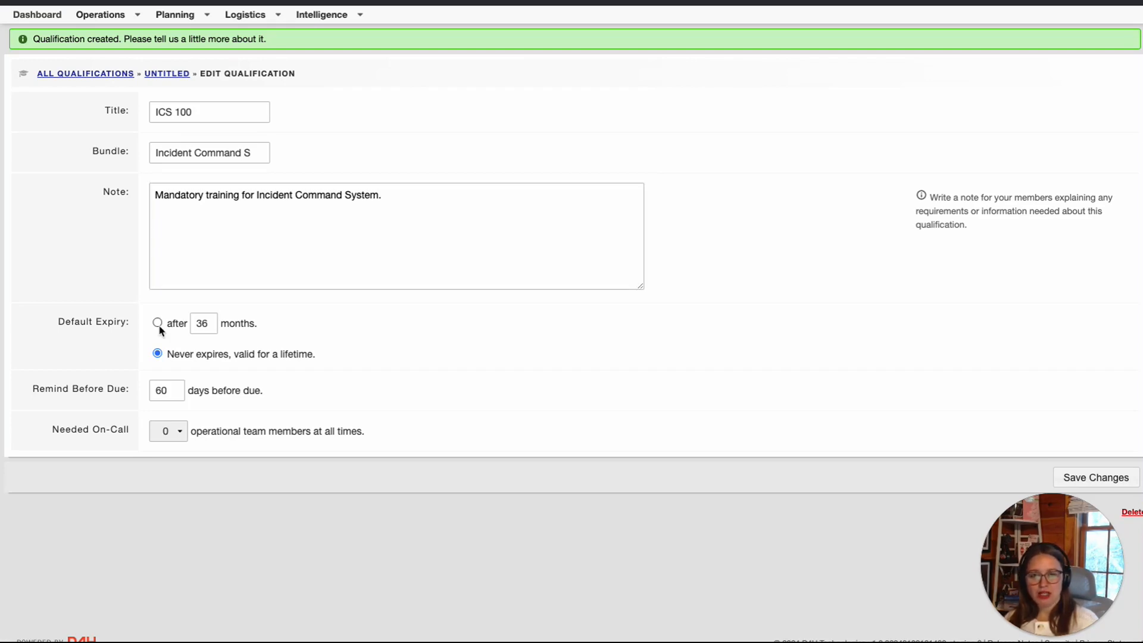
left_click(159, 326)
type("24")
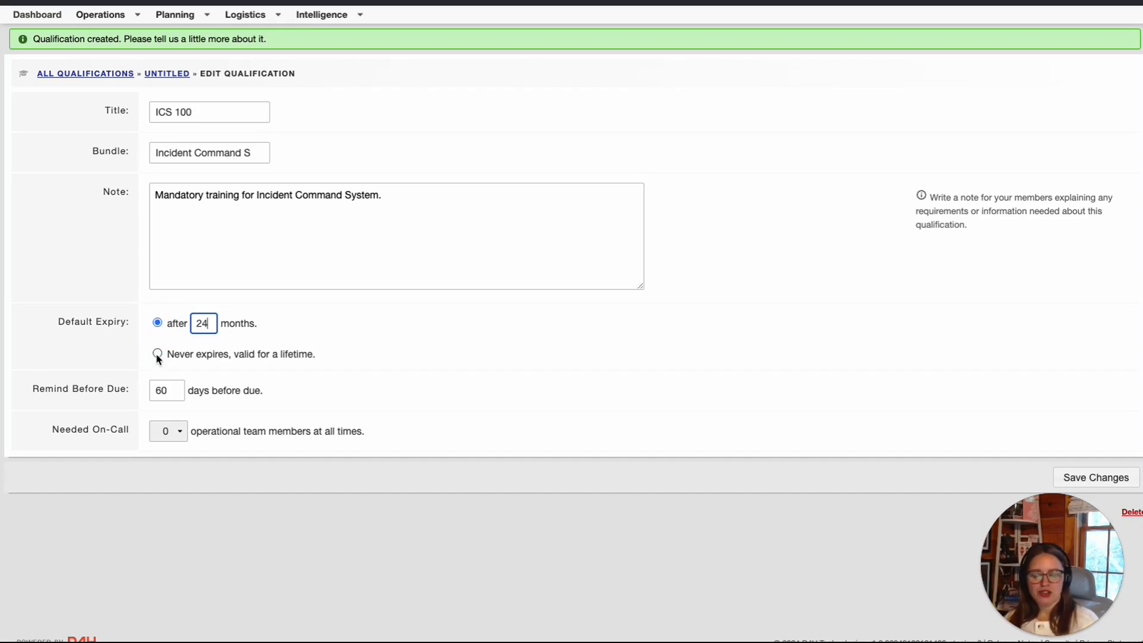
left_click(158, 354)
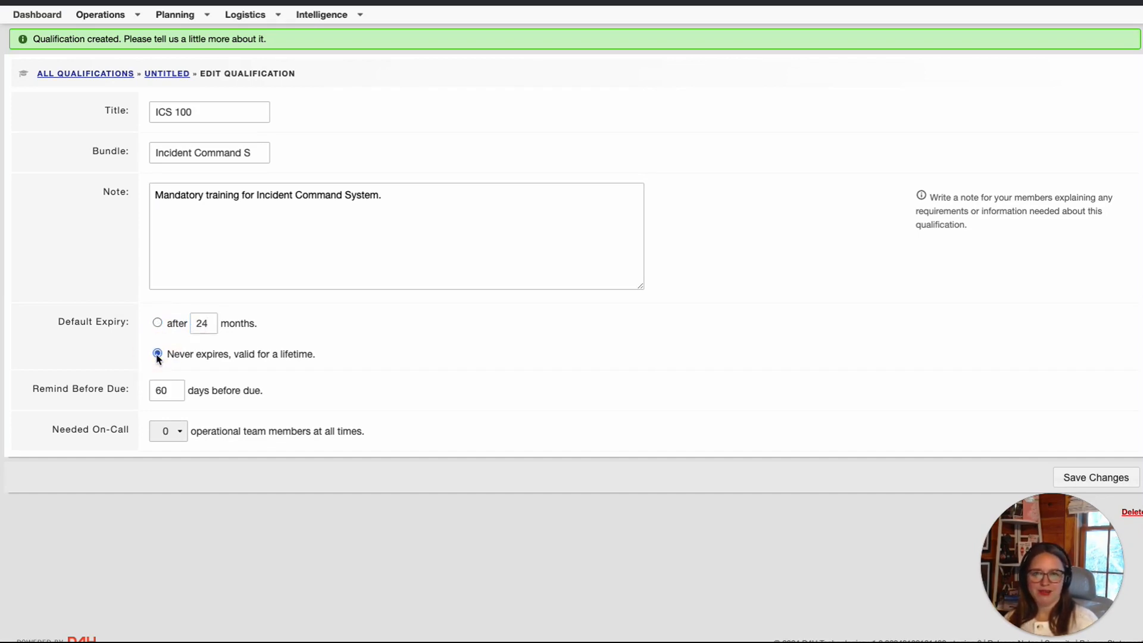
key("Up")
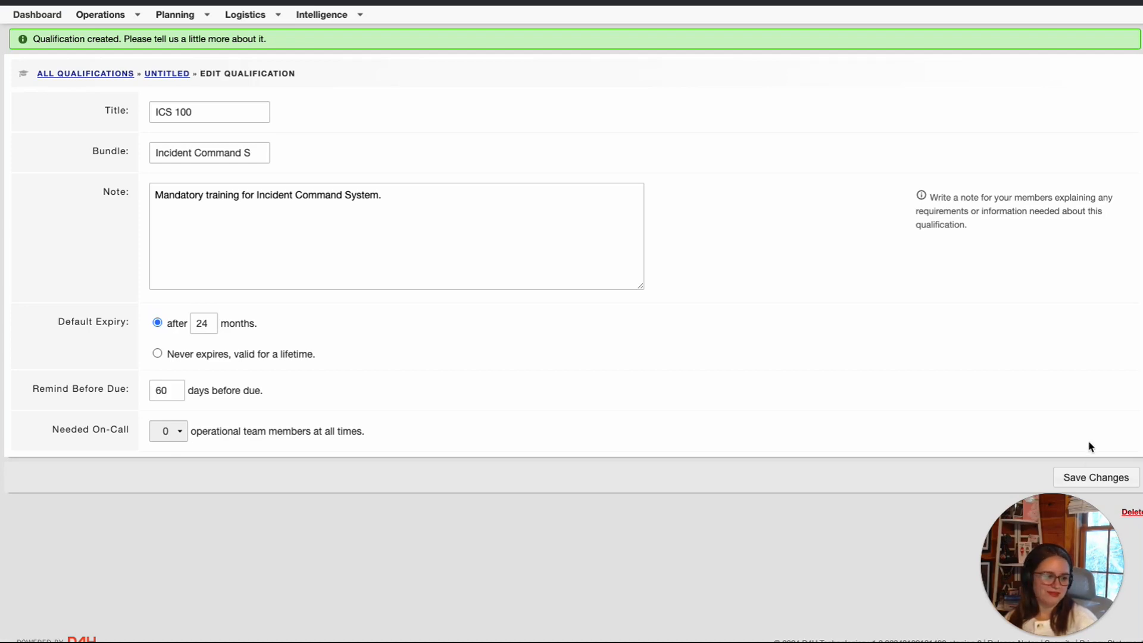
left_click(1100, 478)
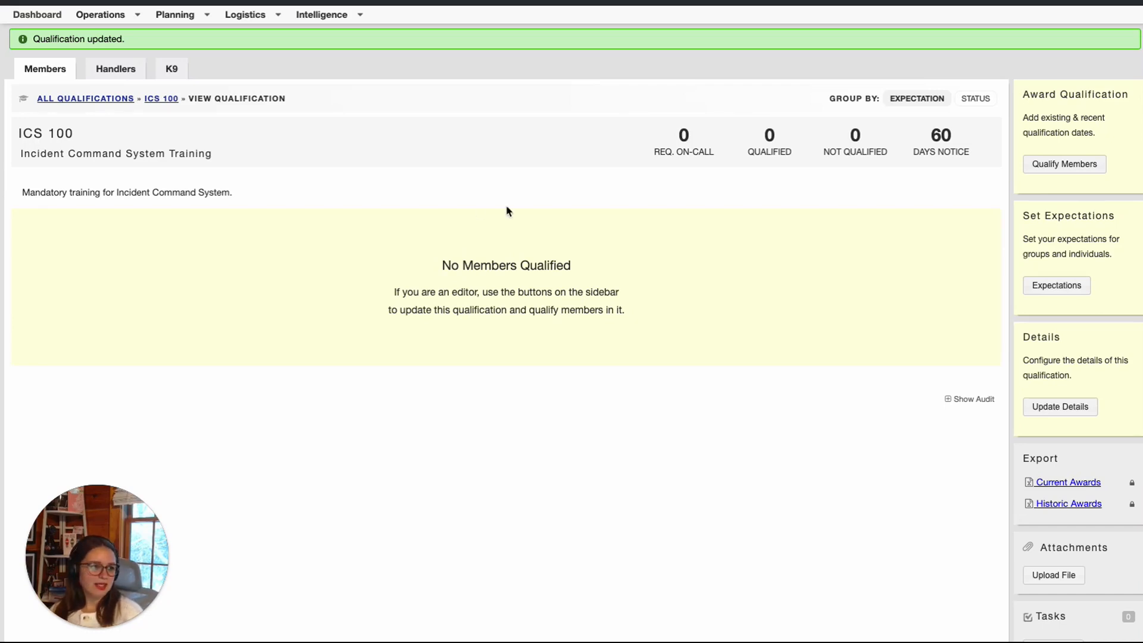
Open Qualify Members for ICS 100 and pick a member from the personnel list
left_click(1066, 165)
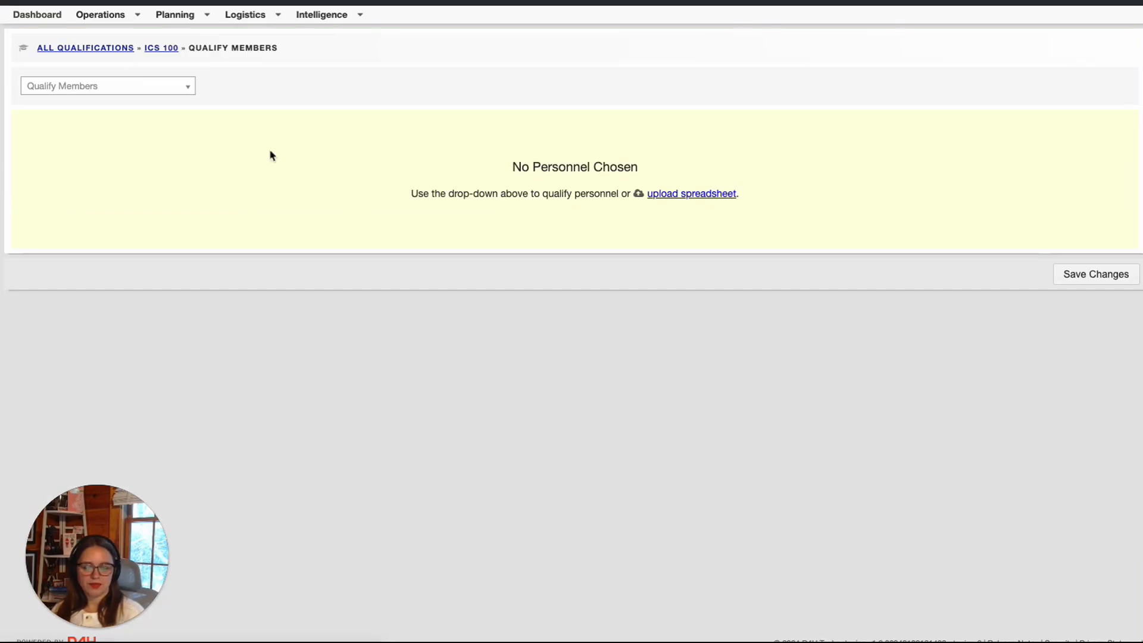
left_click(113, 89)
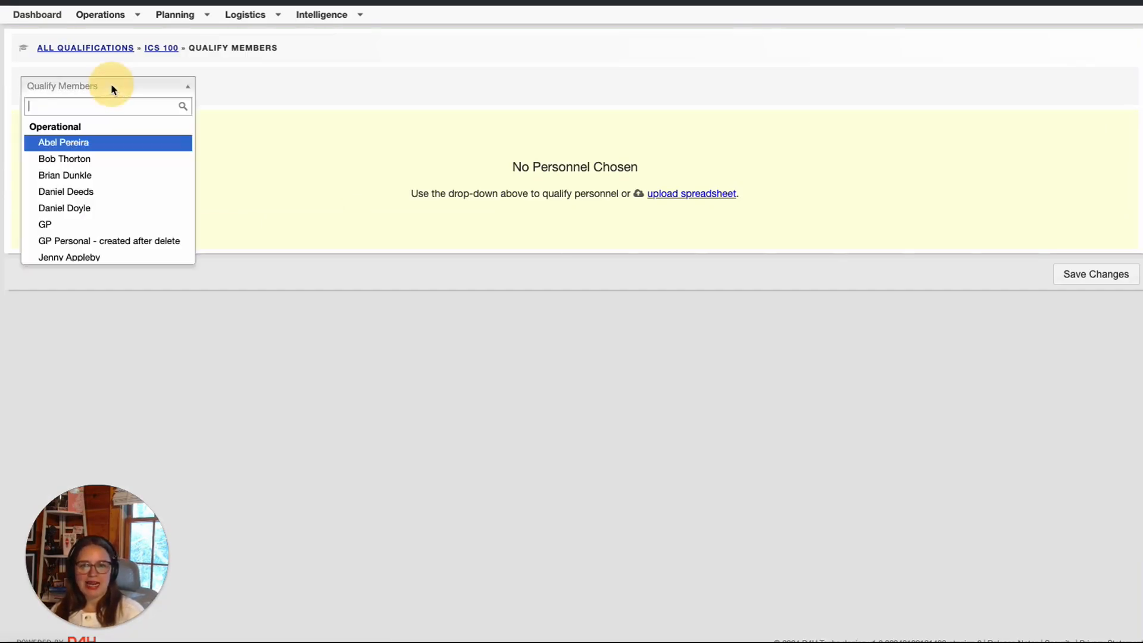
left_click(90, 159)
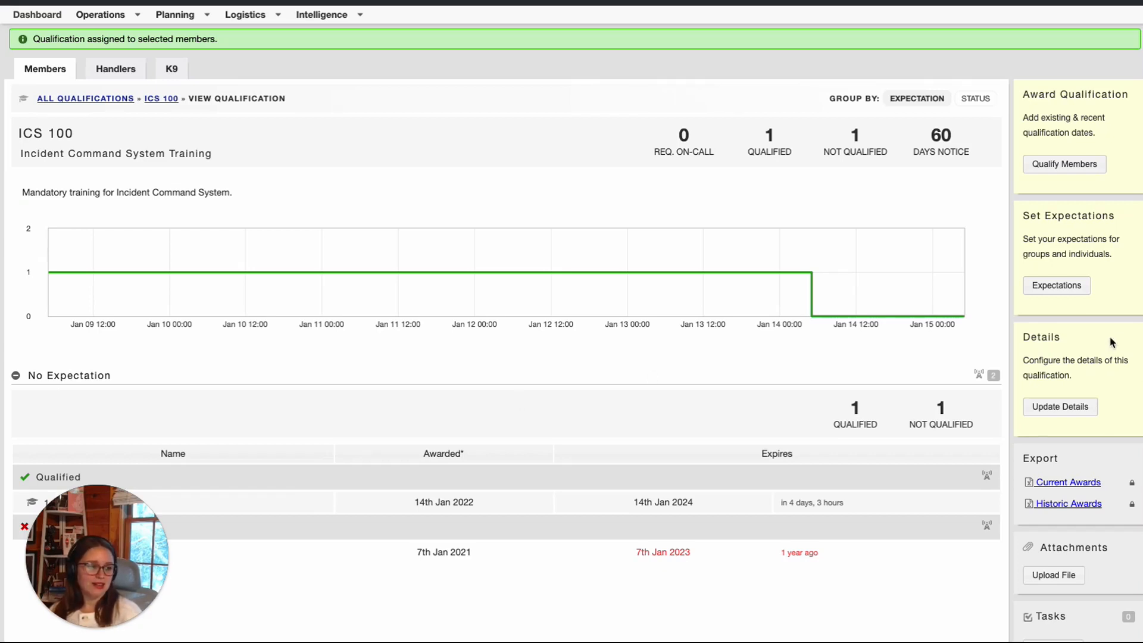
Mark ICS 100 as Required for All Operational and All Non-Operational members and save
left_click(1065, 293)
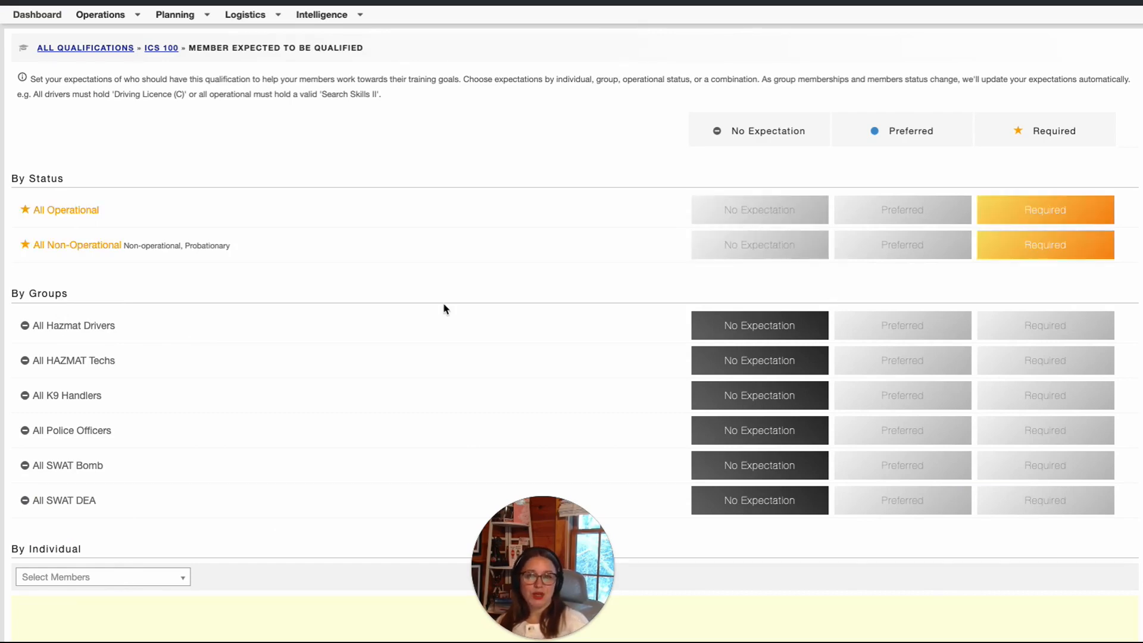
scroll(443, 302, "down", 3)
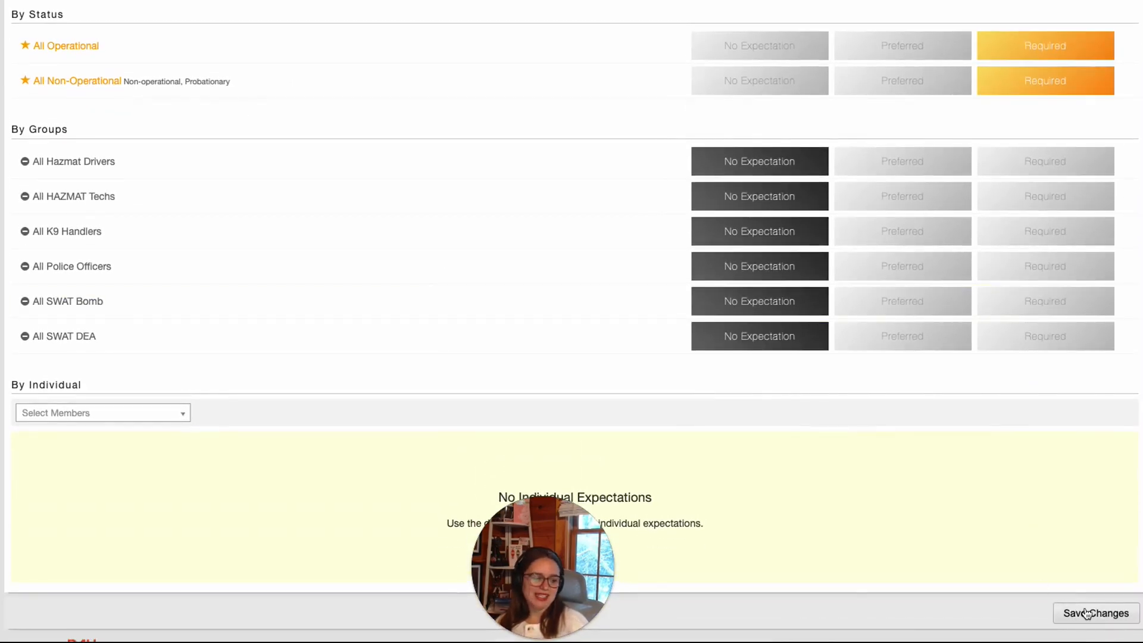
left_click(1089, 614)
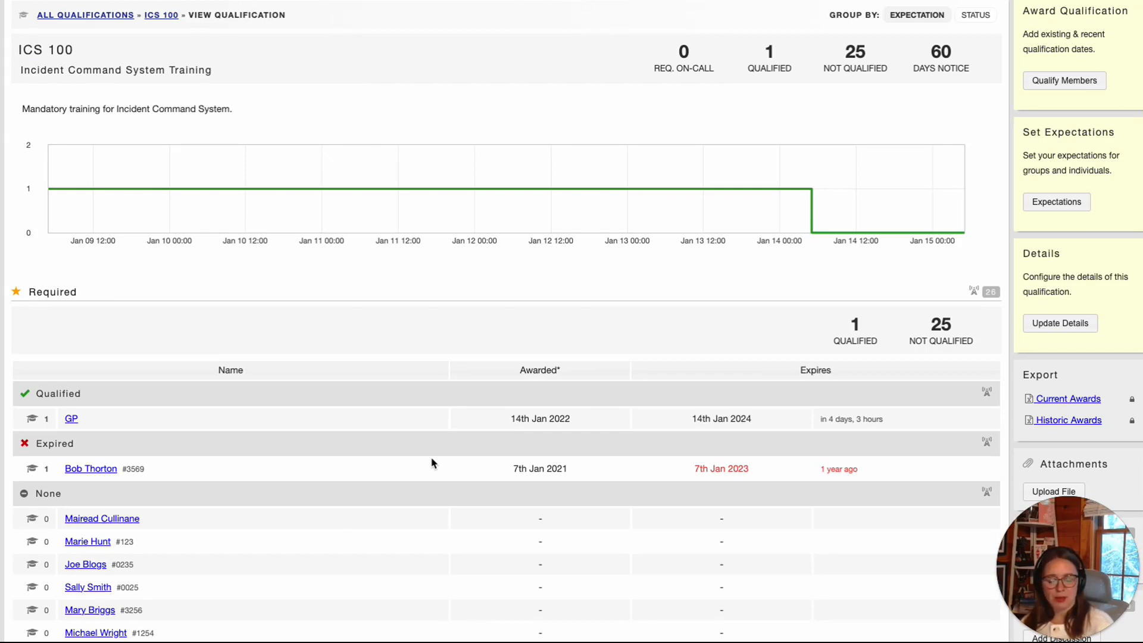
Review the ICS 100 qualification page, then reopen its Qualify Members page
scroll(432, 463, "down", 1)
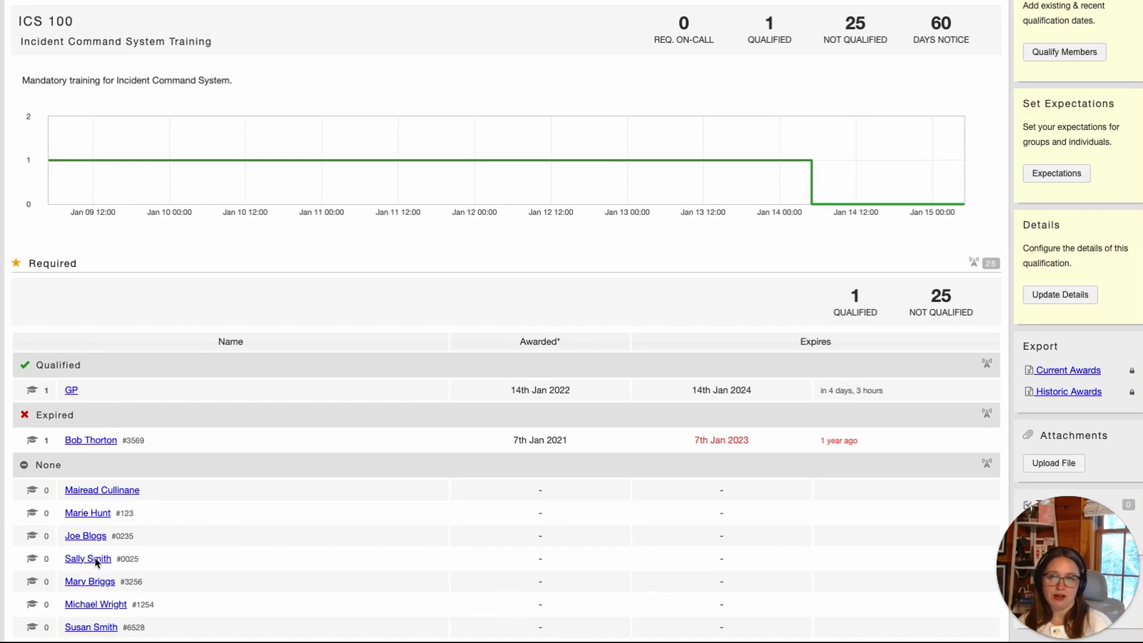
scroll(732, 381, "down", 1)
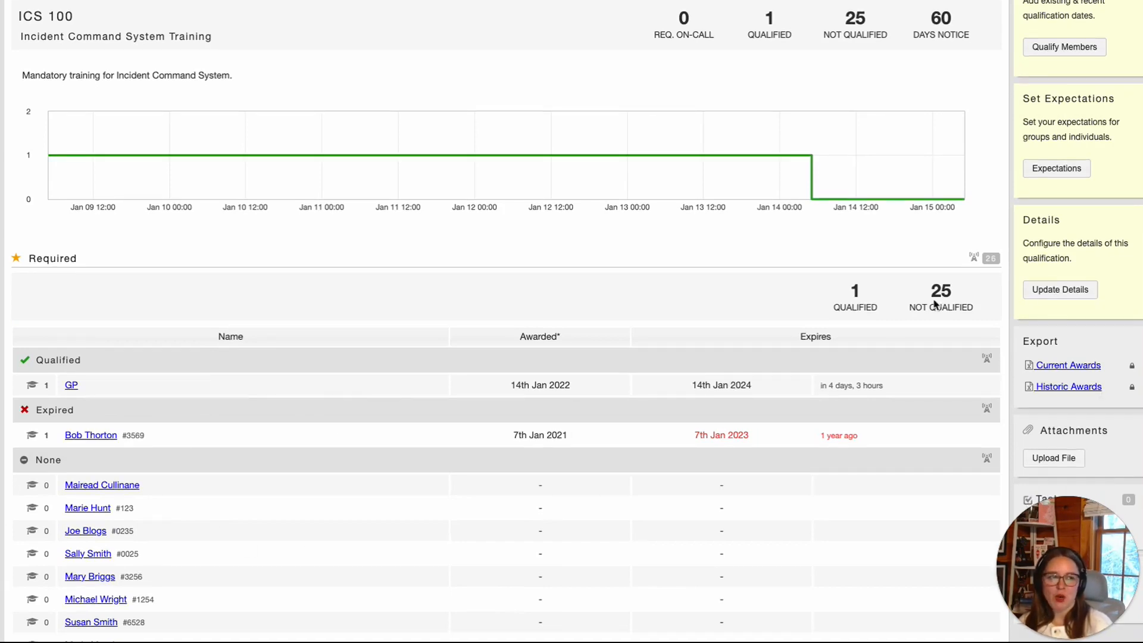
scroll(1063, 292, "up", 1)
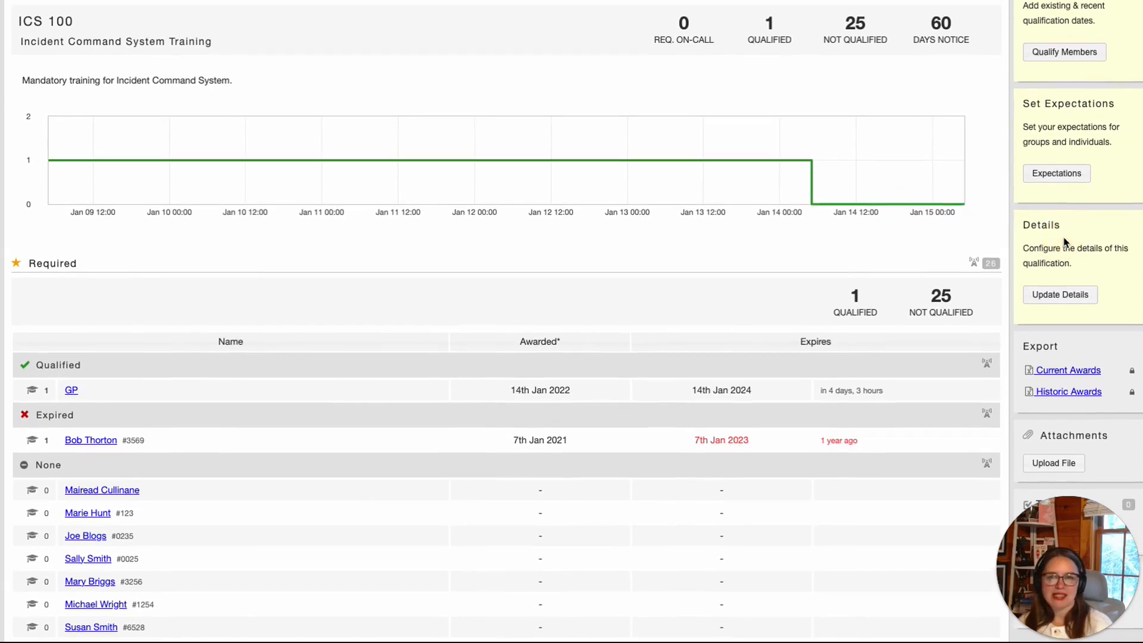
left_click(1066, 299)
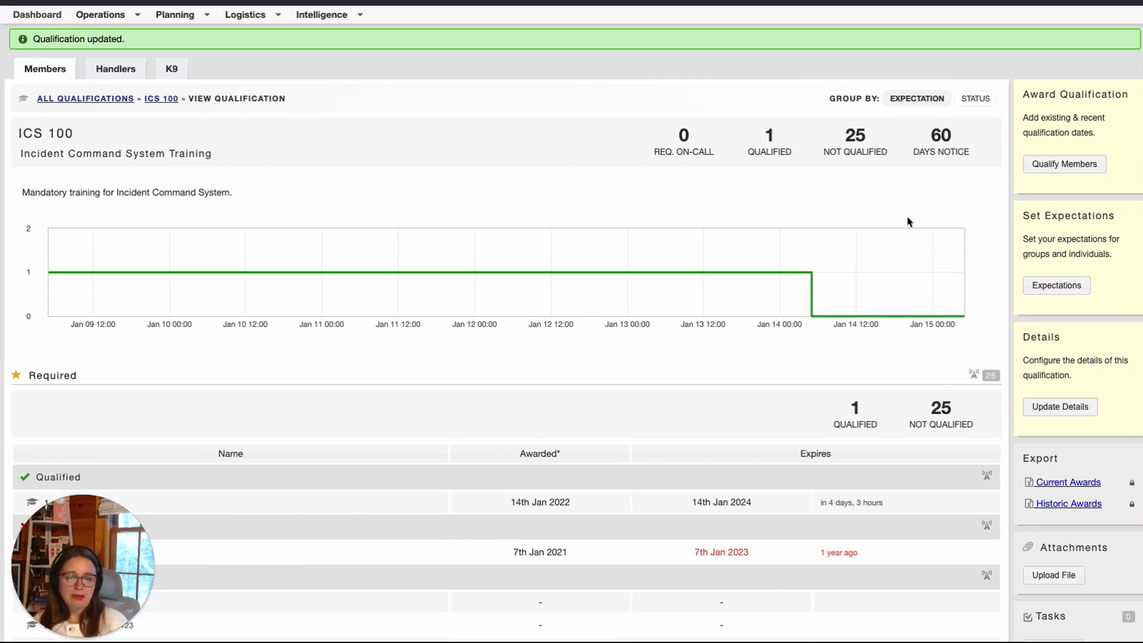
scroll(753, 352, "down", 3)
scroll(753, 352, "up", 1)
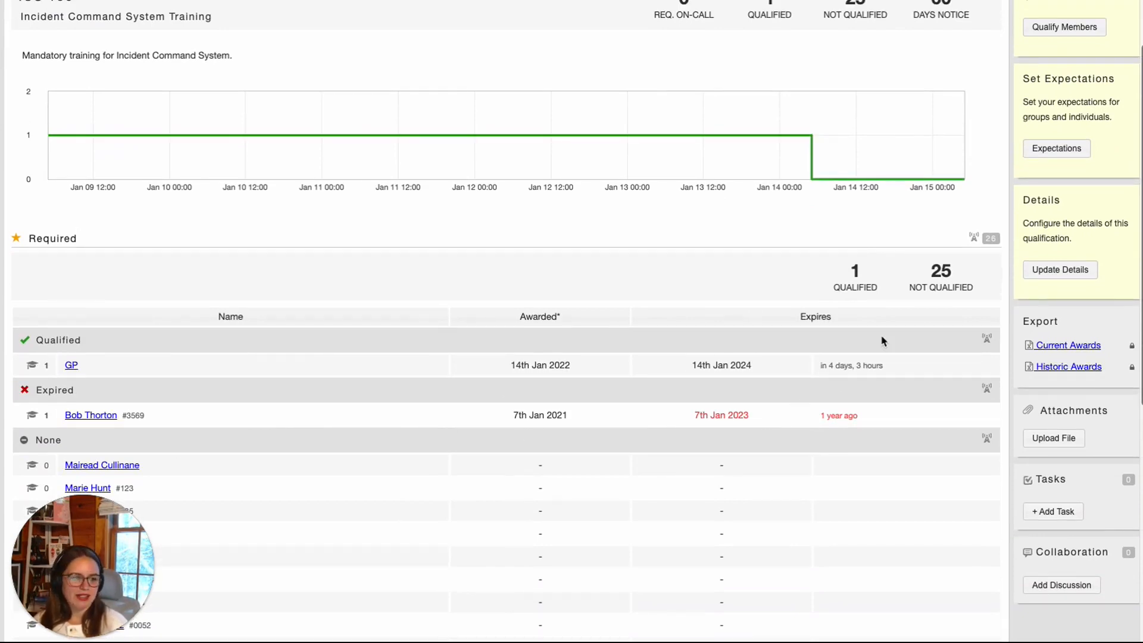
scroll(881, 339, "up", 2)
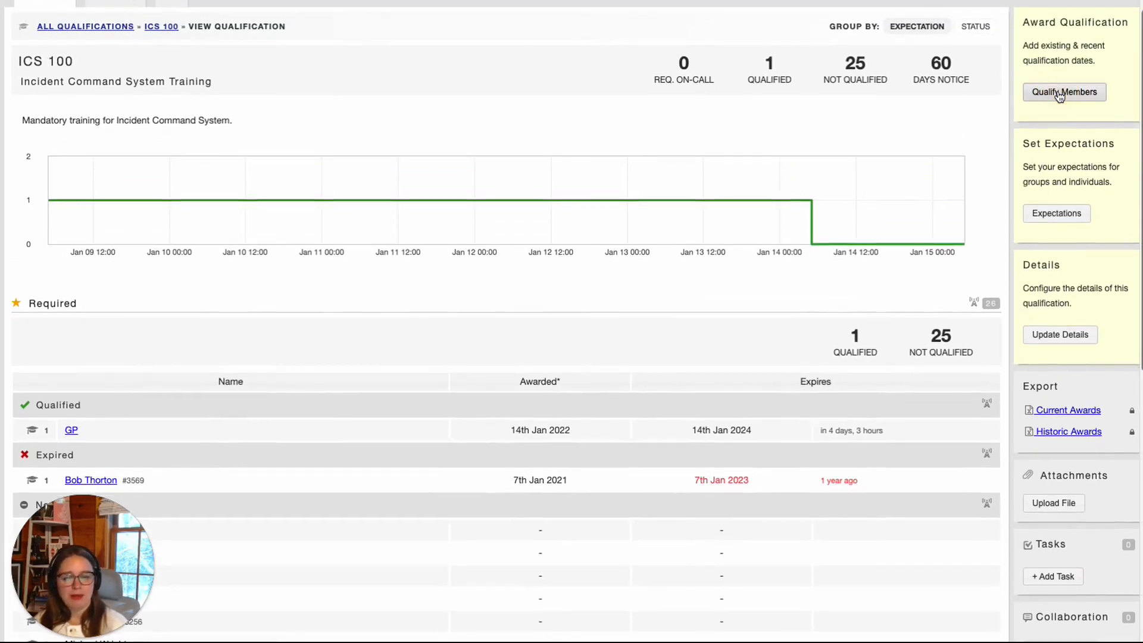
left_click(1059, 96)
Award ICS 100 to a member dated 7 Jan 2023, expiring 7 Jan 2025
left_click(76, 89)
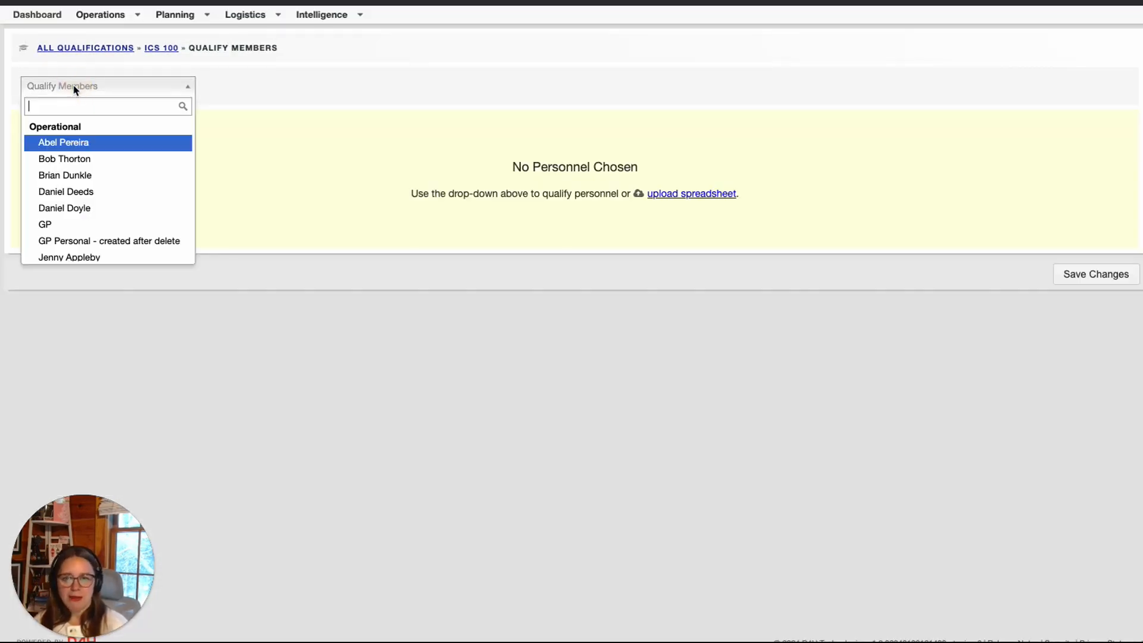
left_click(89, 158)
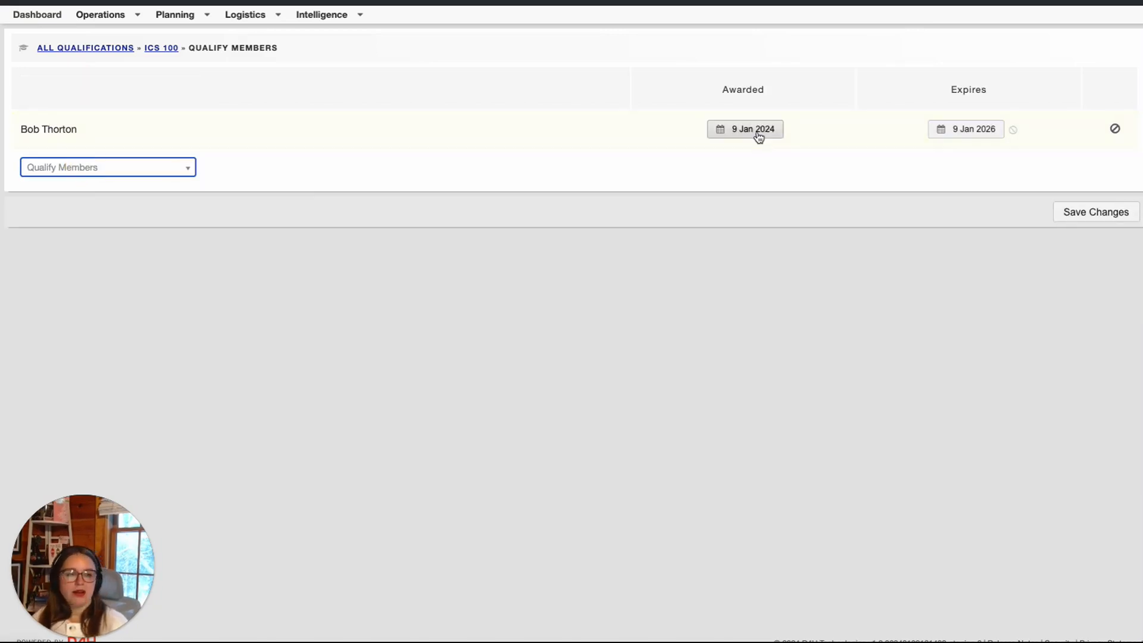
left_click(758, 137)
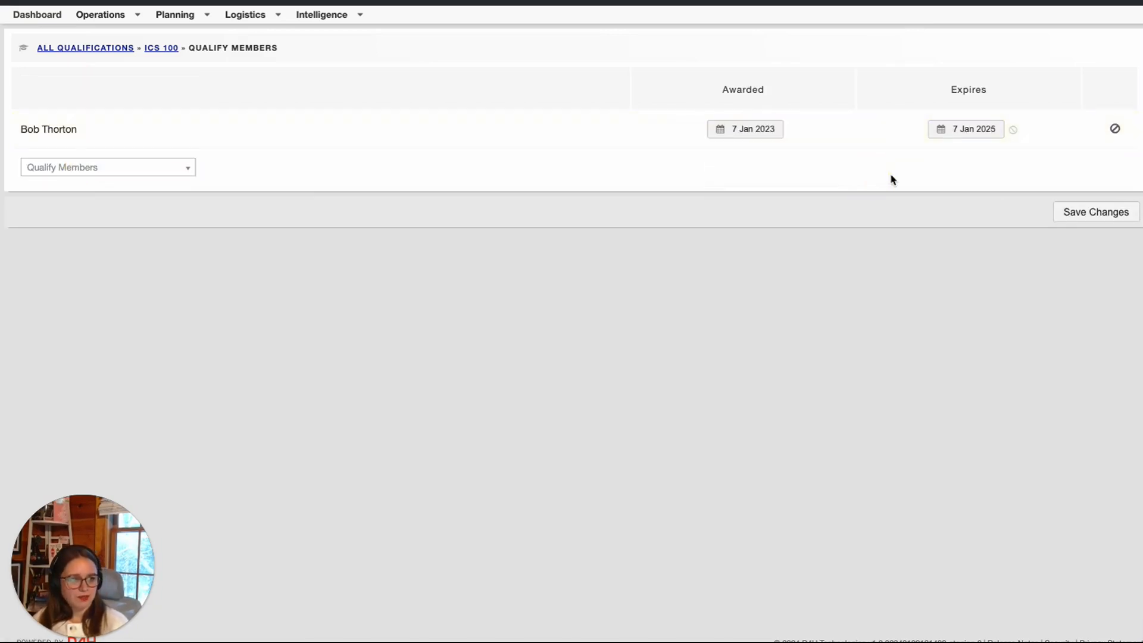
left_click(891, 179)
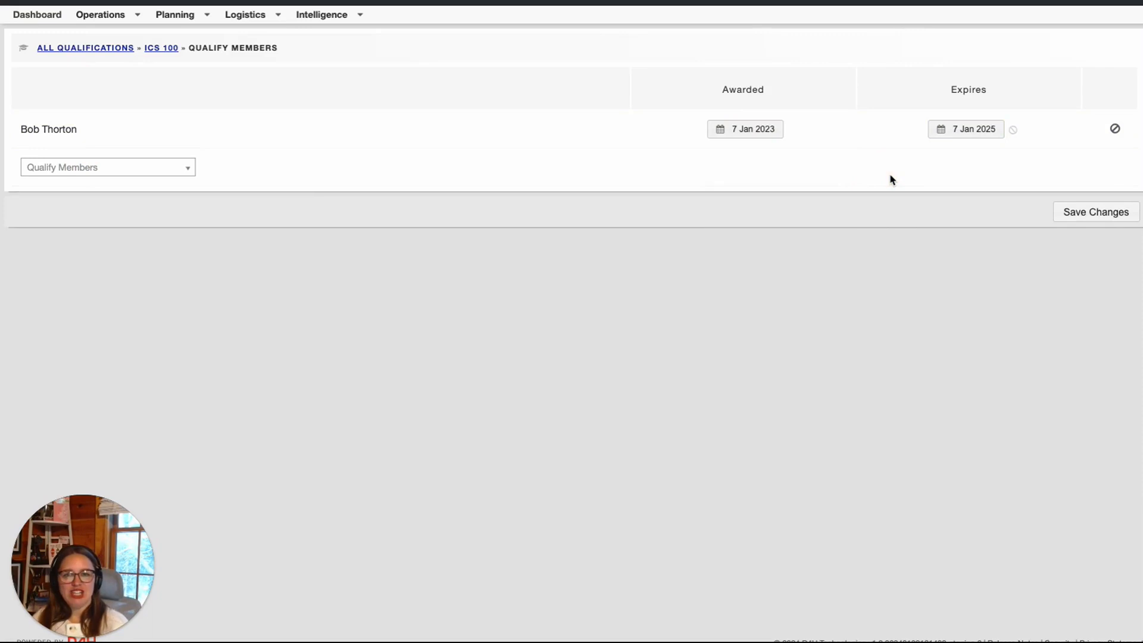
left_click(1096, 212)
scroll(653, 215, "down", 2)
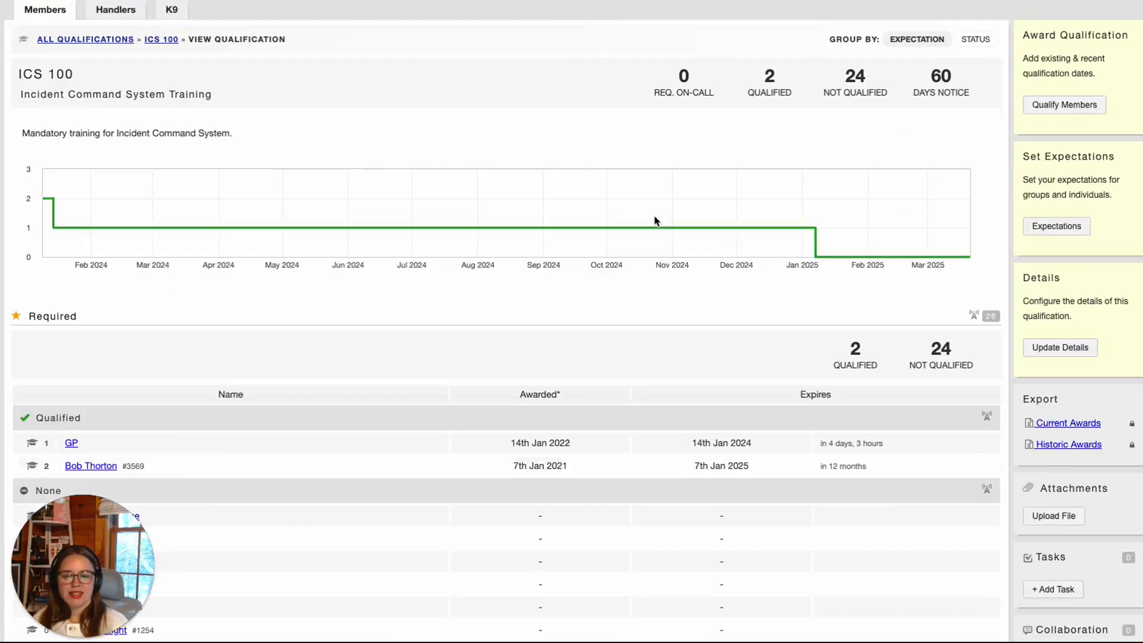
scroll(655, 221, "down", 2)
scroll(655, 221, "down", 1)
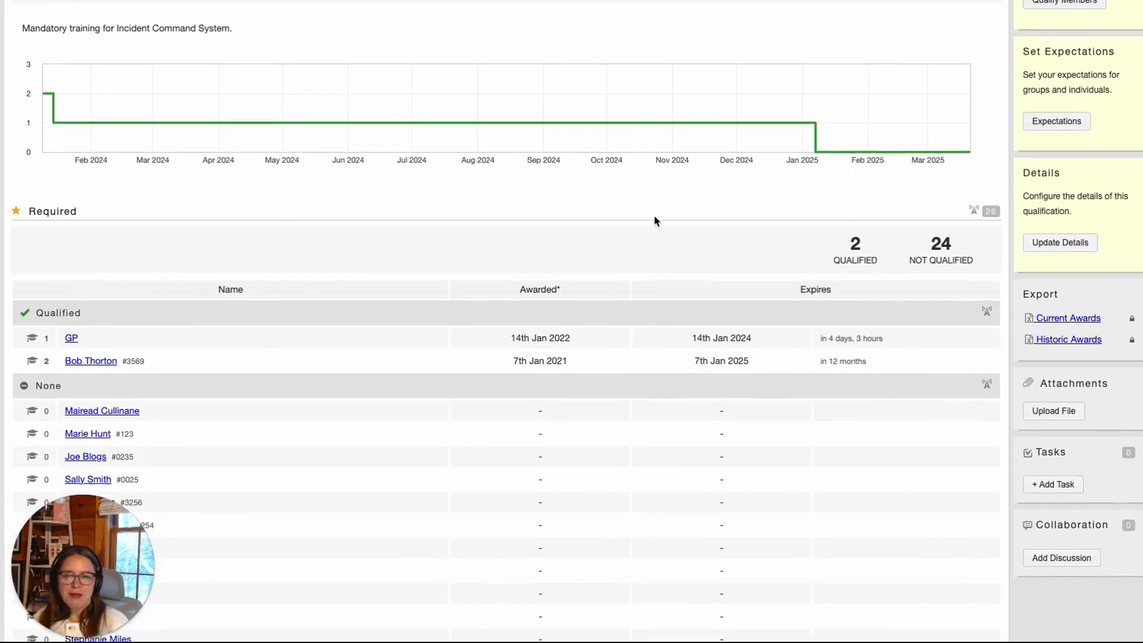
scroll(726, 364, "down", 1)
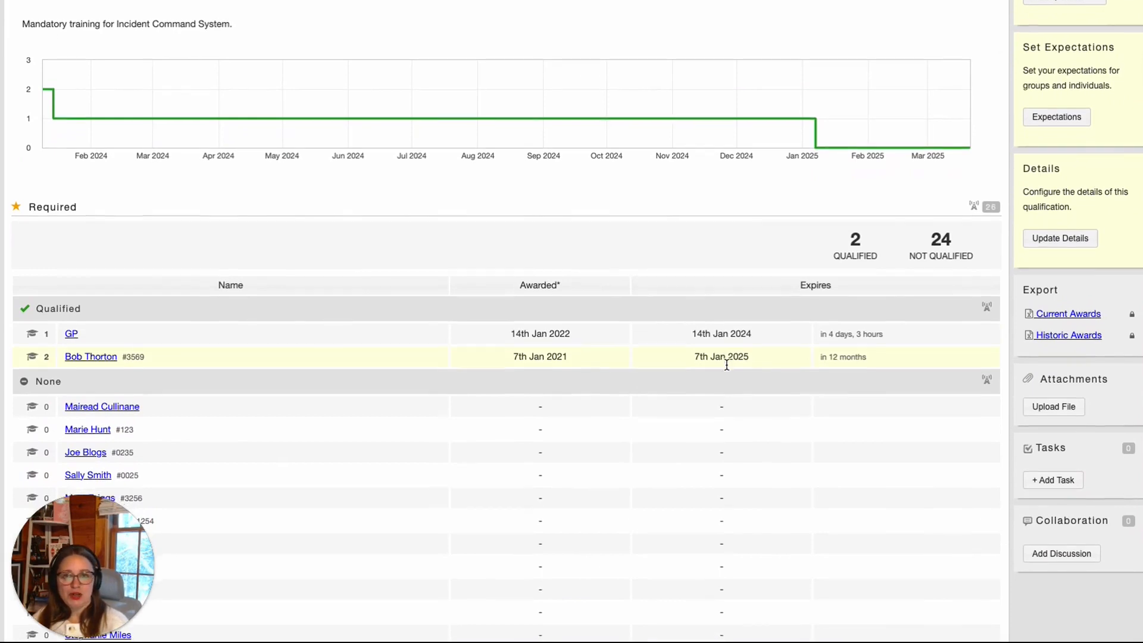
scroll(198, 324, "up", 1)
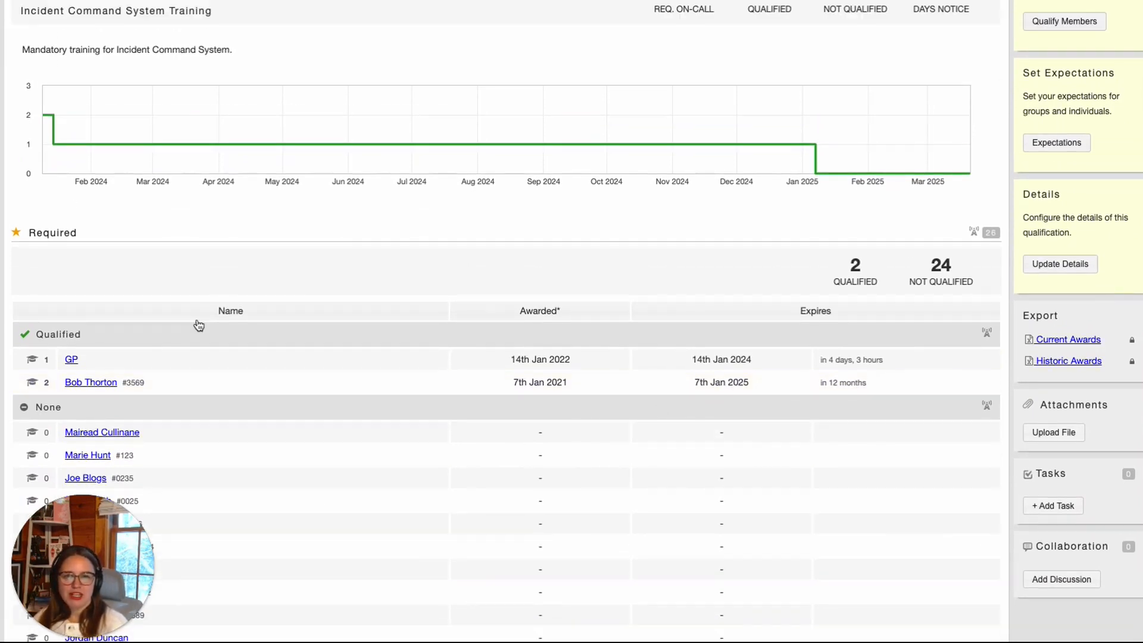
scroll(198, 324, "up", 3)
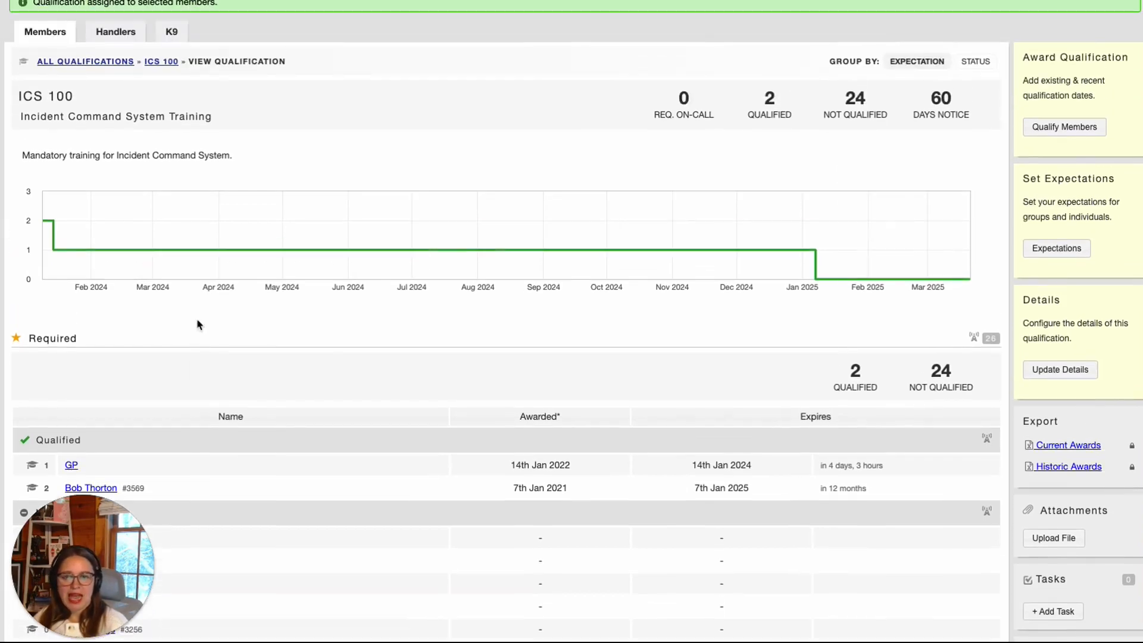
scroll(290, 250, "down", 3)
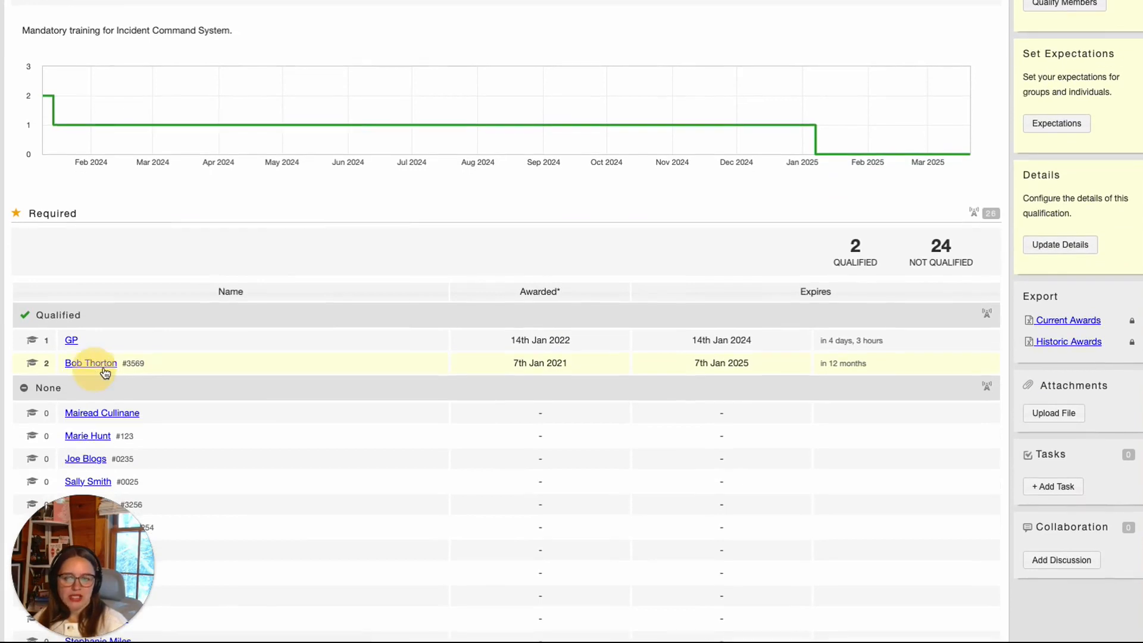
Attach a file to the member's 2023 ICS 100 award
left_click(94, 369)
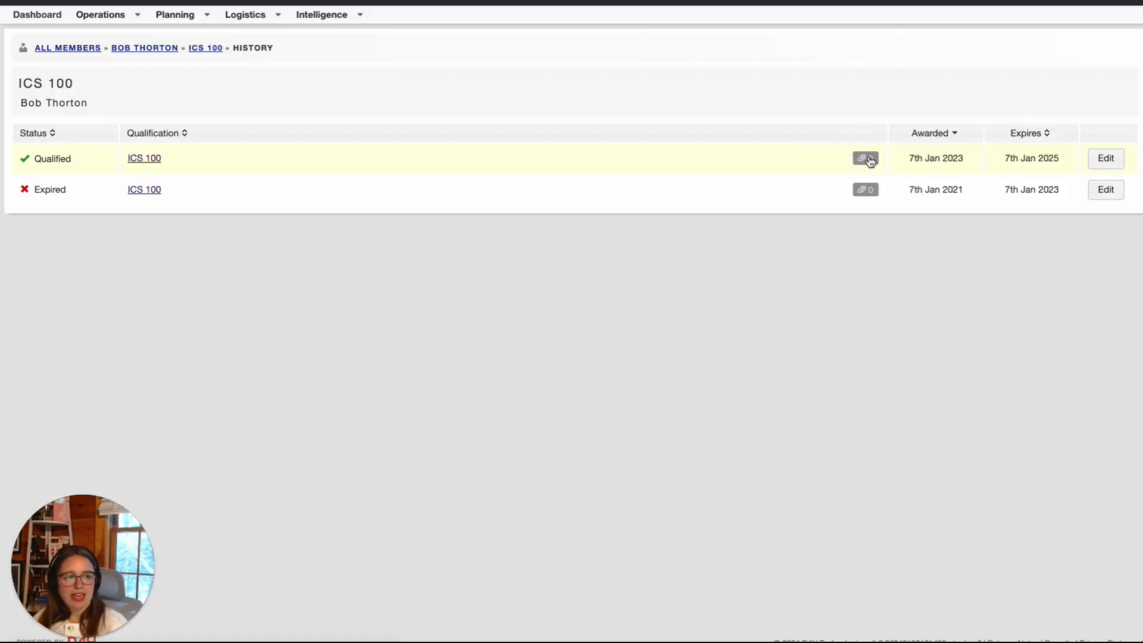
left_click(871, 159)
left_click(1030, 114)
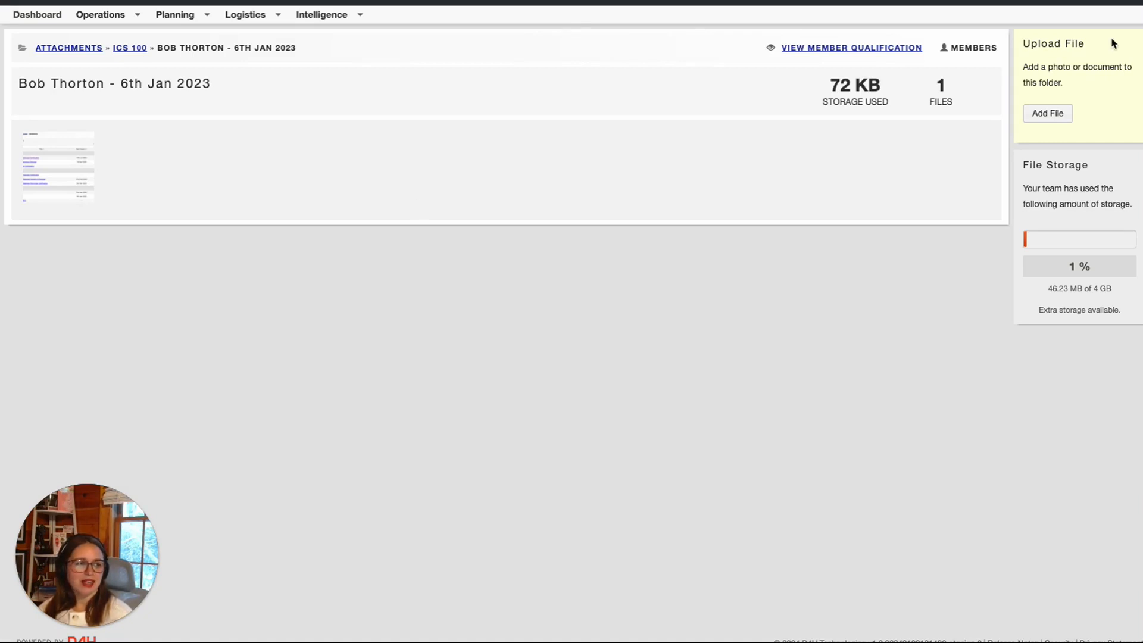
Go to the Emails & Notifications page in Team Settings
left_click(1127, 2)
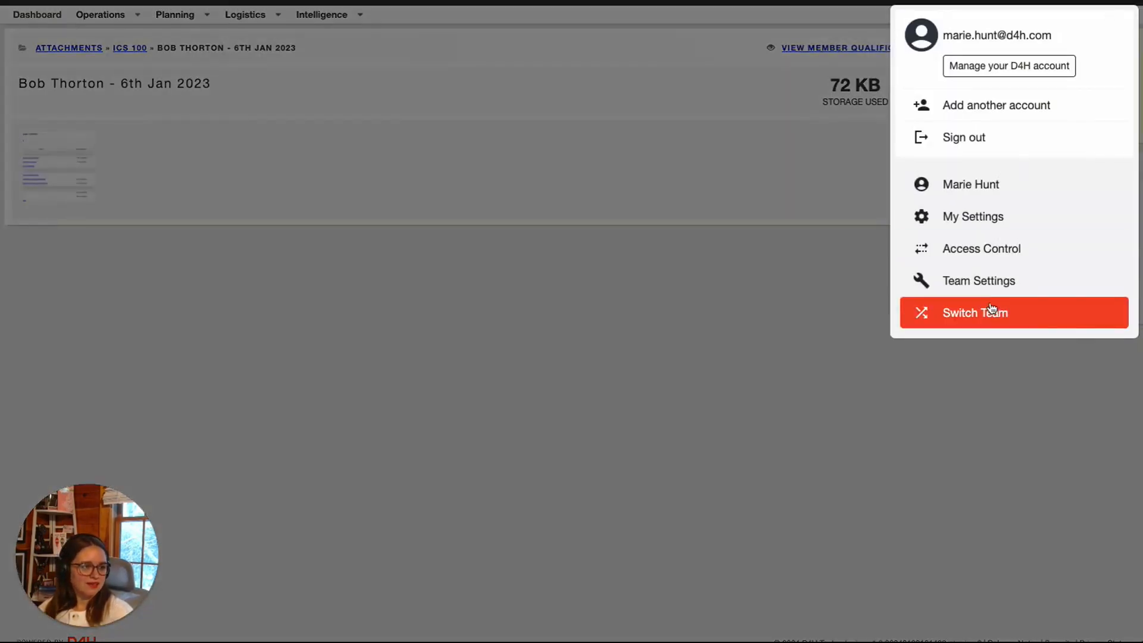
left_click(985, 279)
scroll(227, 445, "down", 20)
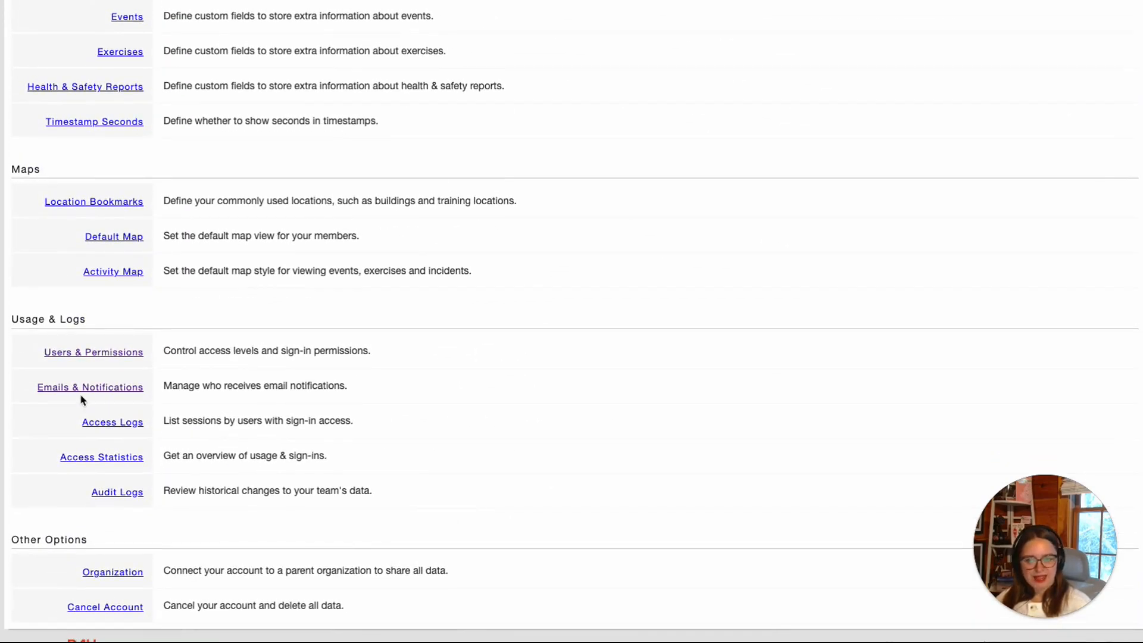
left_click(101, 390)
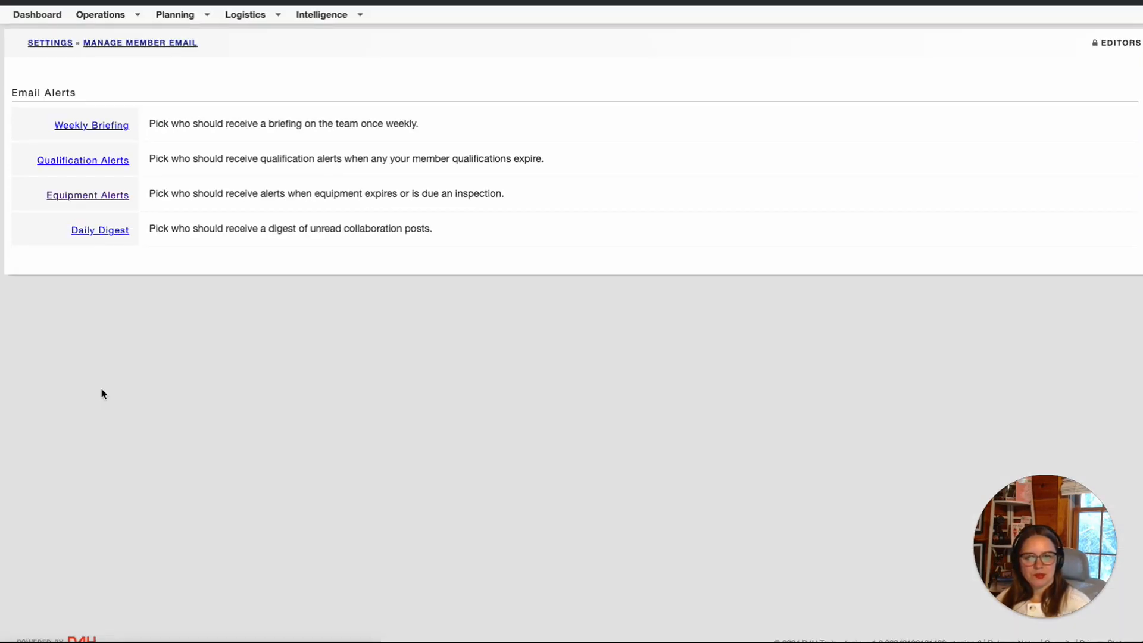
Tick two more members as Qualification Alerts recipients and save
left_click(93, 165)
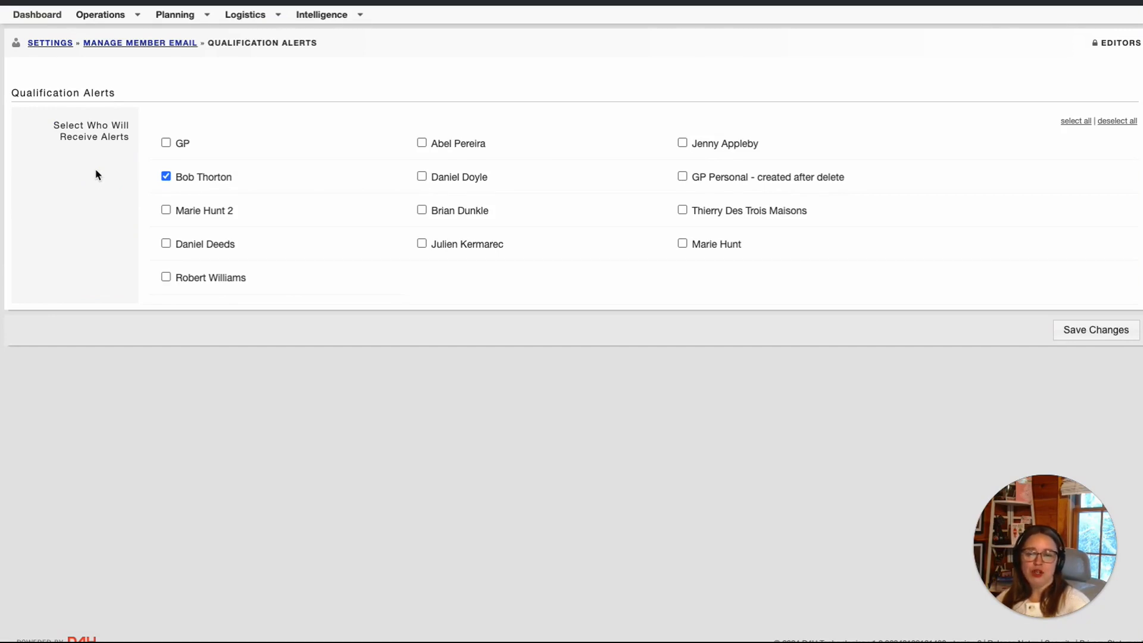
left_click(166, 143)
left_click(422, 177)
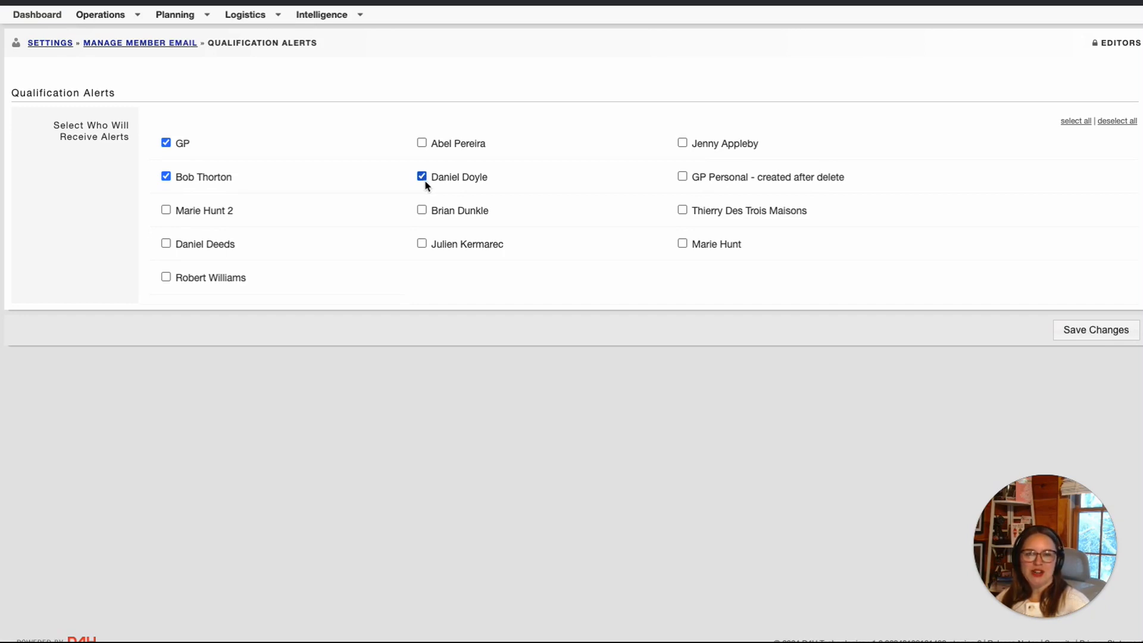
left_click(1110, 337)
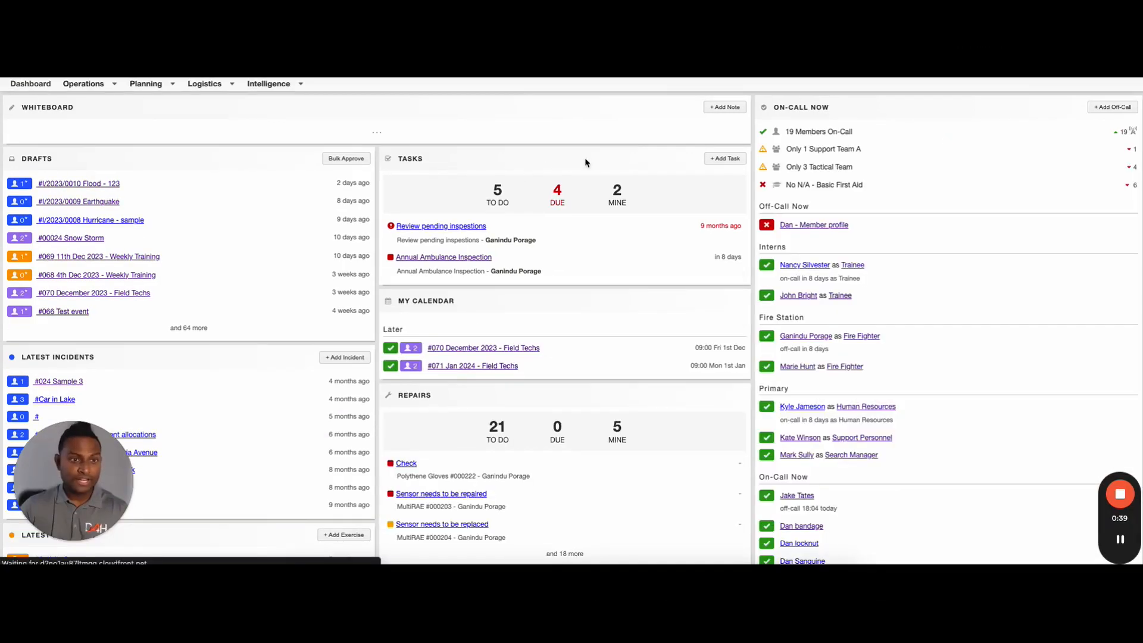
Under Intelligence > Roles, add role Duty Manager, bundle Managers, cost 100 per activity
left_click(294, 87)
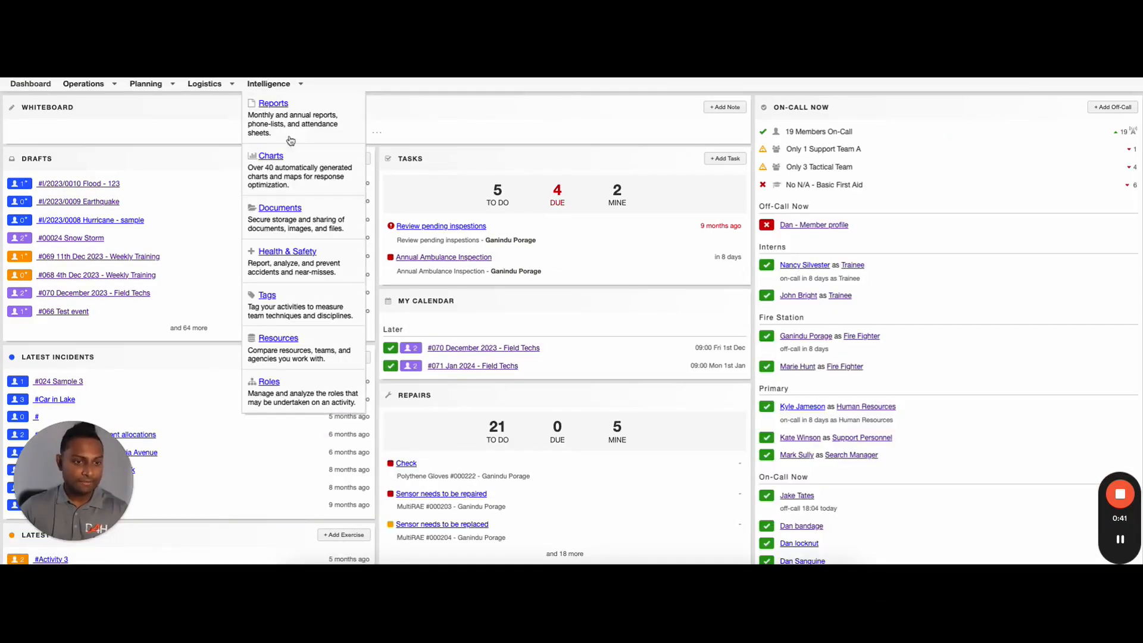
left_click(271, 382)
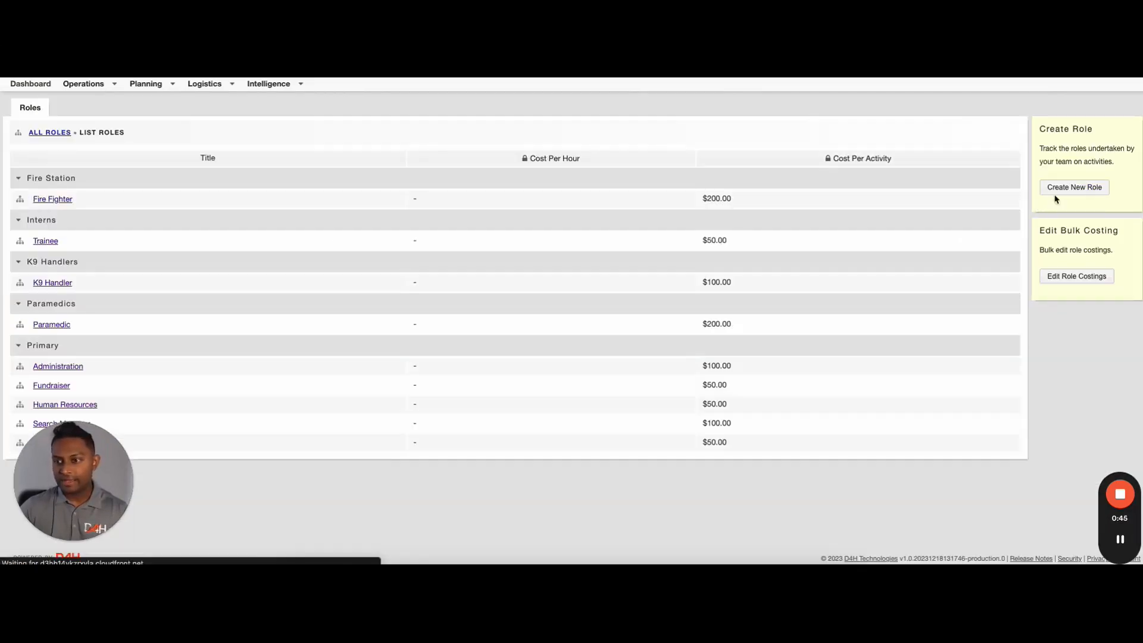
left_click(1090, 188)
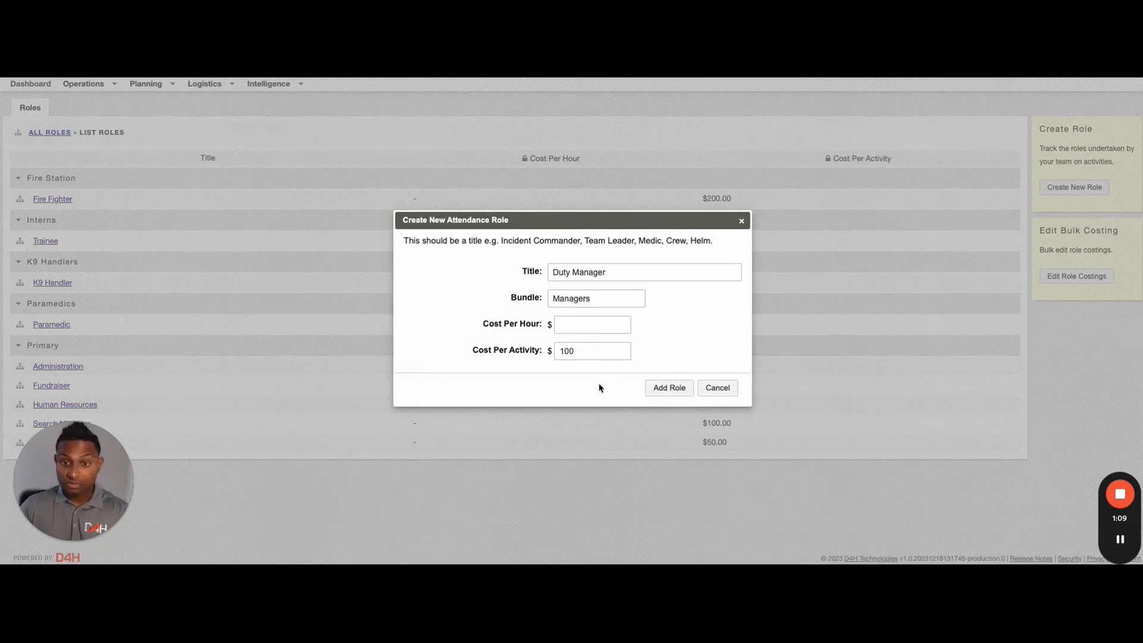
left_click(670, 390)
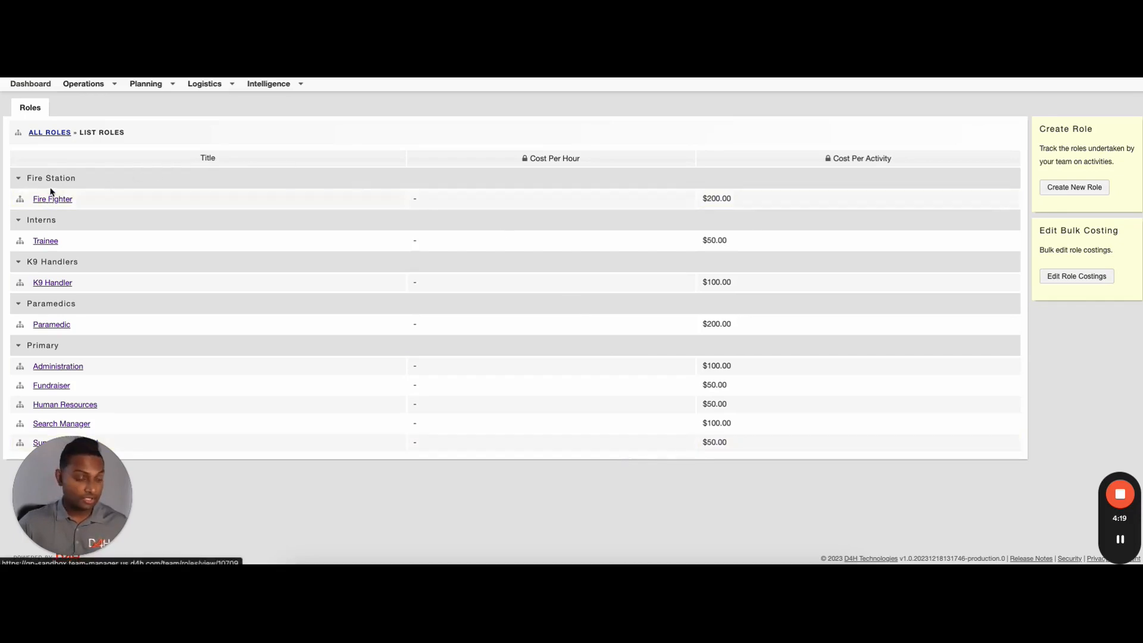
View the Fire Fighter role's members with their incident, exercise and event counts
left_click(60, 201)
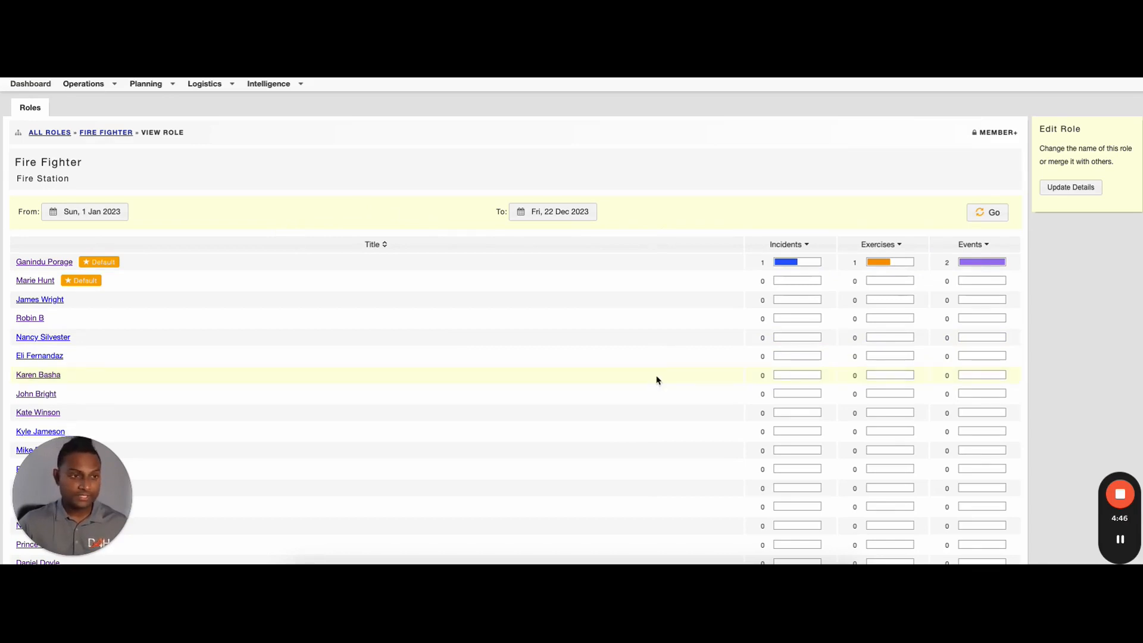
left_click(146, 83)
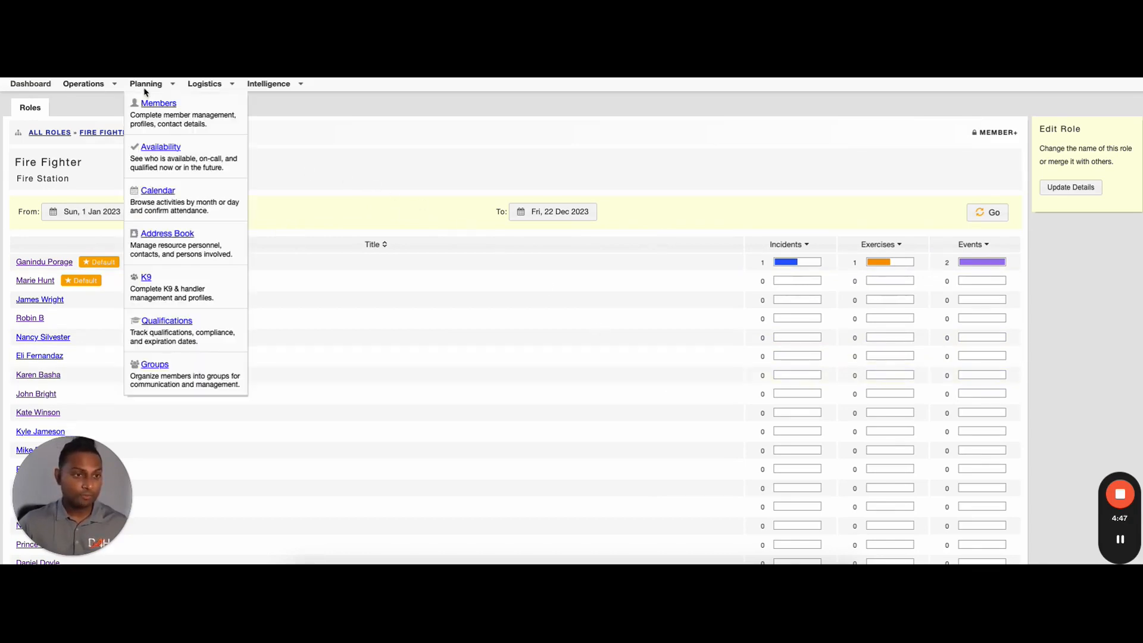
Open a member's profile from the team member list
left_click(177, 113)
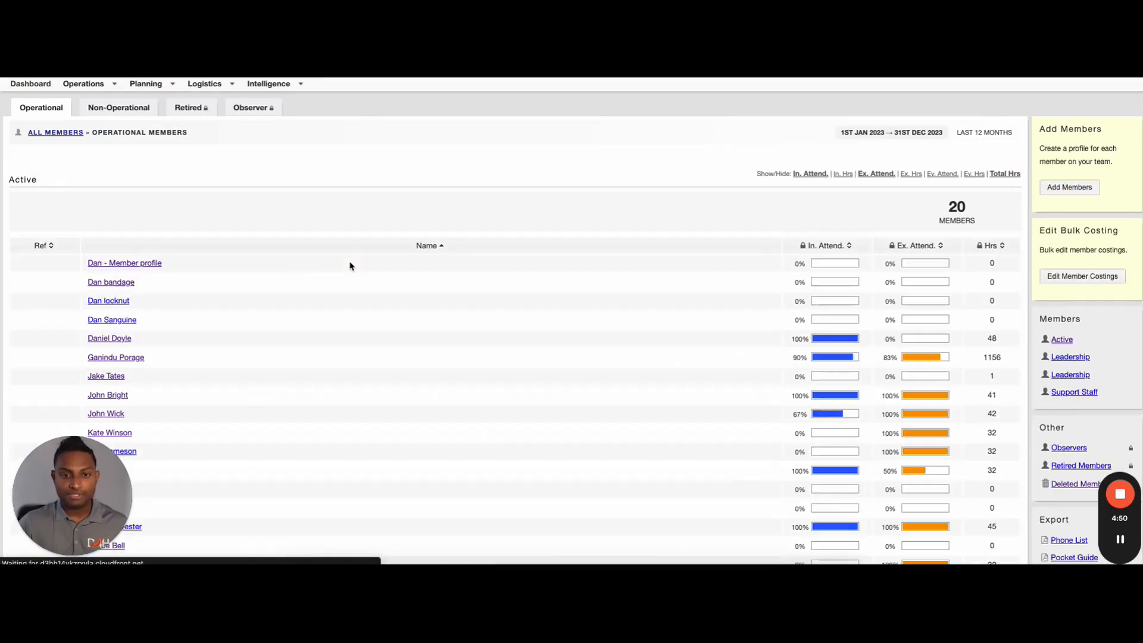
scroll(352, 274, "down", 3)
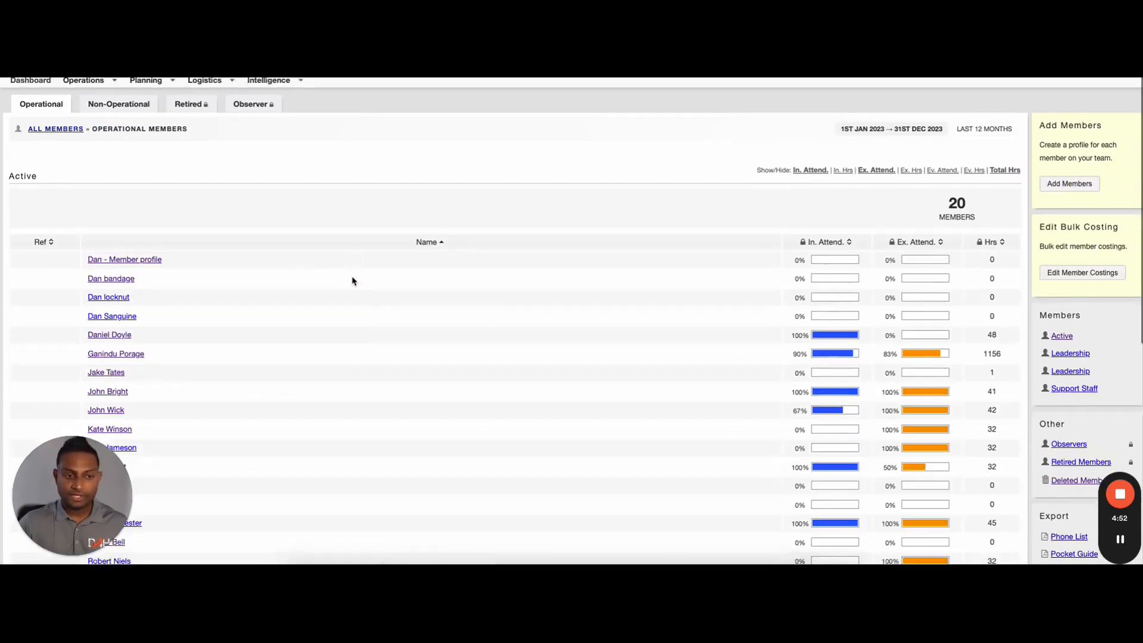
scroll(352, 280, "down", 2)
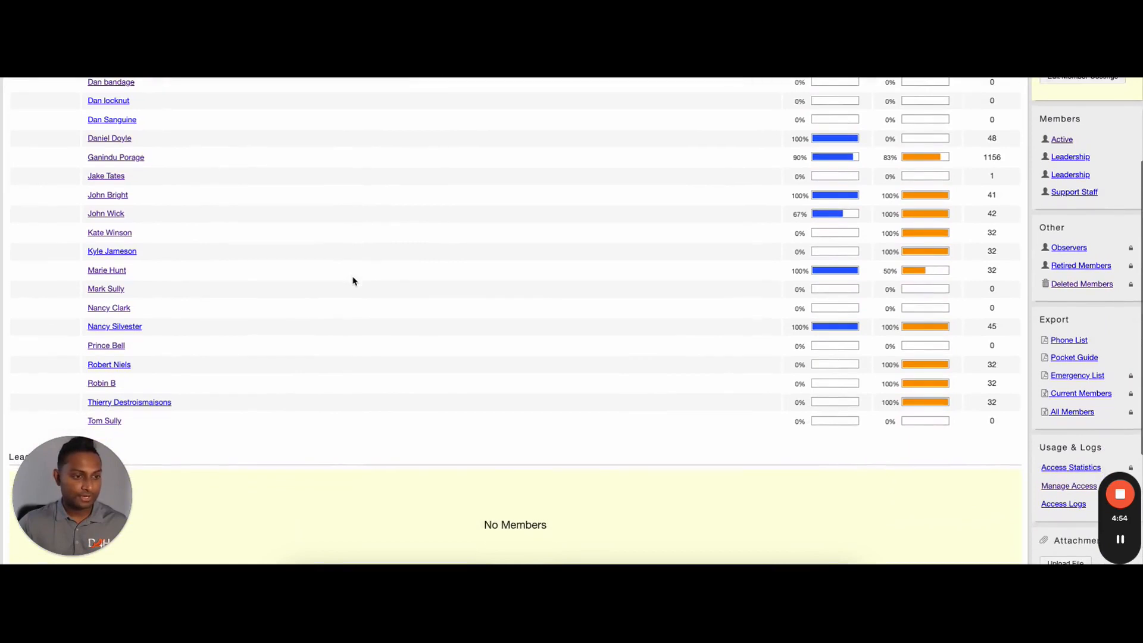
left_click(121, 308)
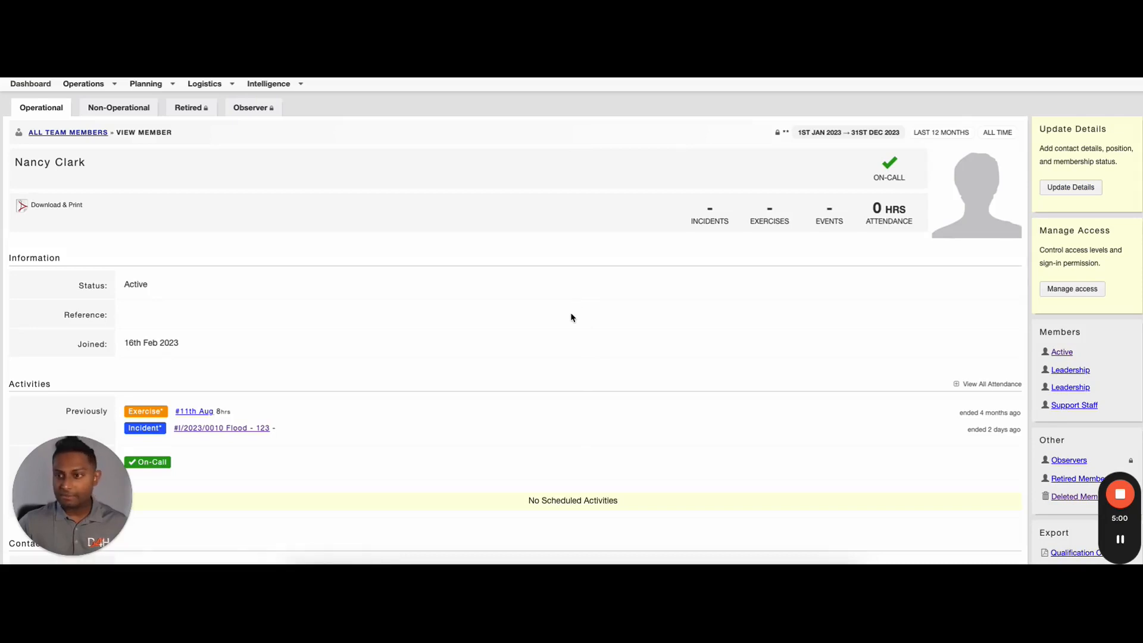
Set the member's default role to Duty Manager and save the details
left_click(1054, 186)
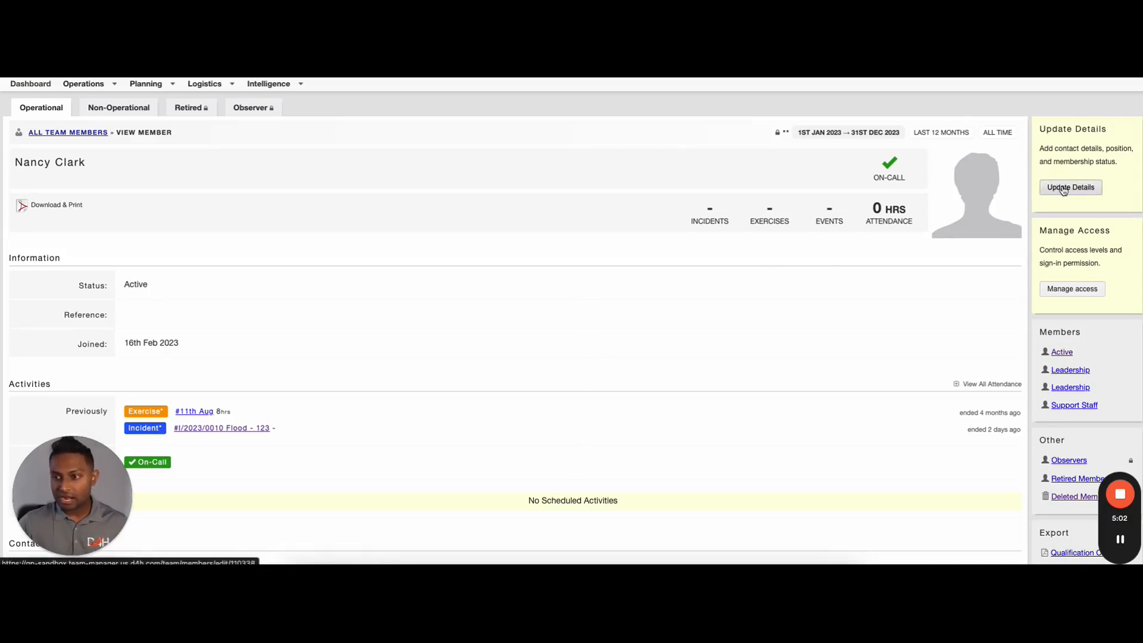
scroll(560, 262, "down", 1)
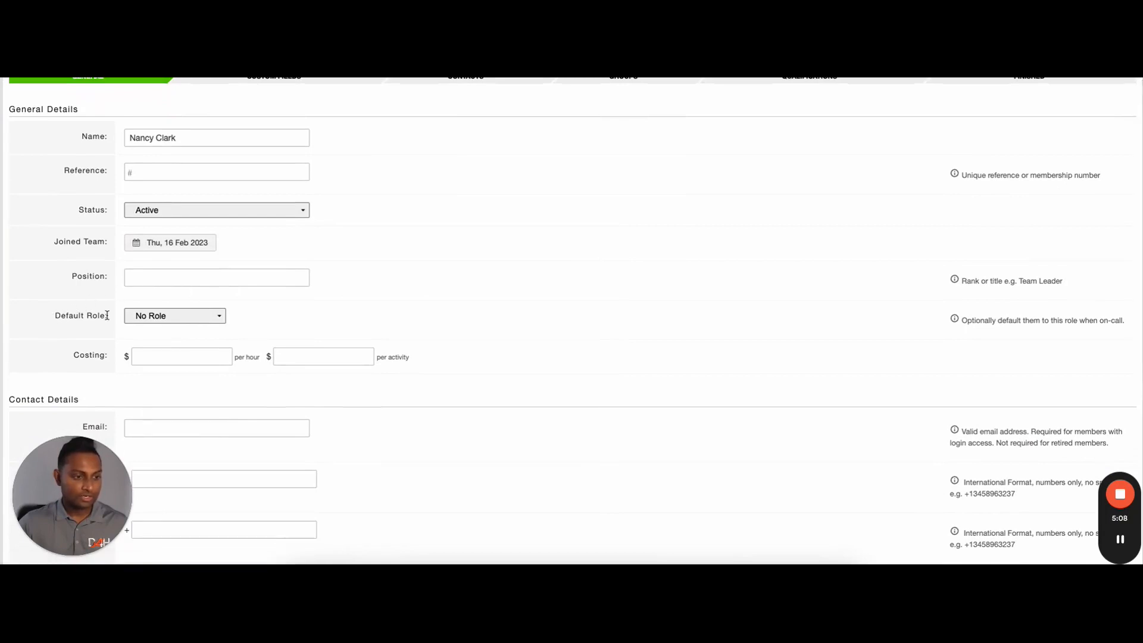
left_click(219, 319)
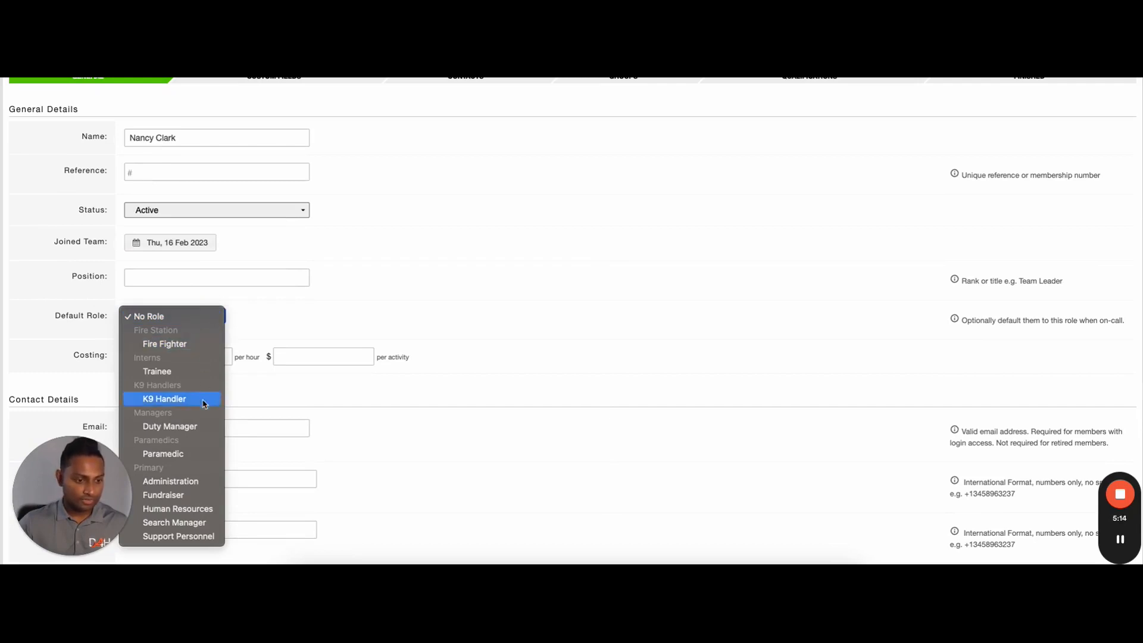
left_click(194, 427)
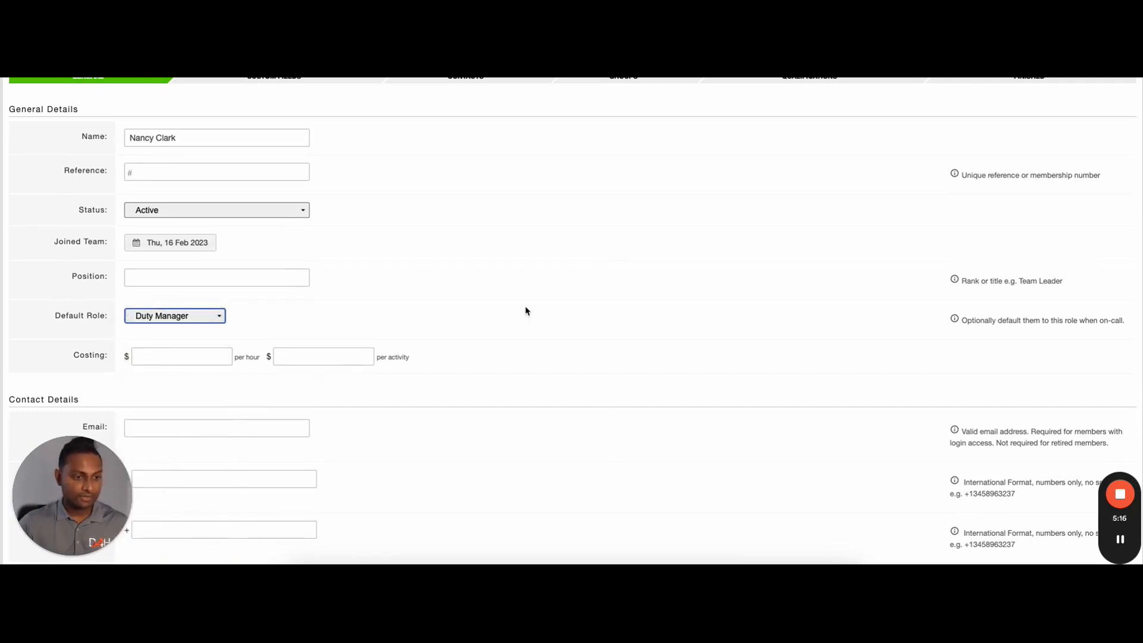
scroll(531, 311, "up", 2)
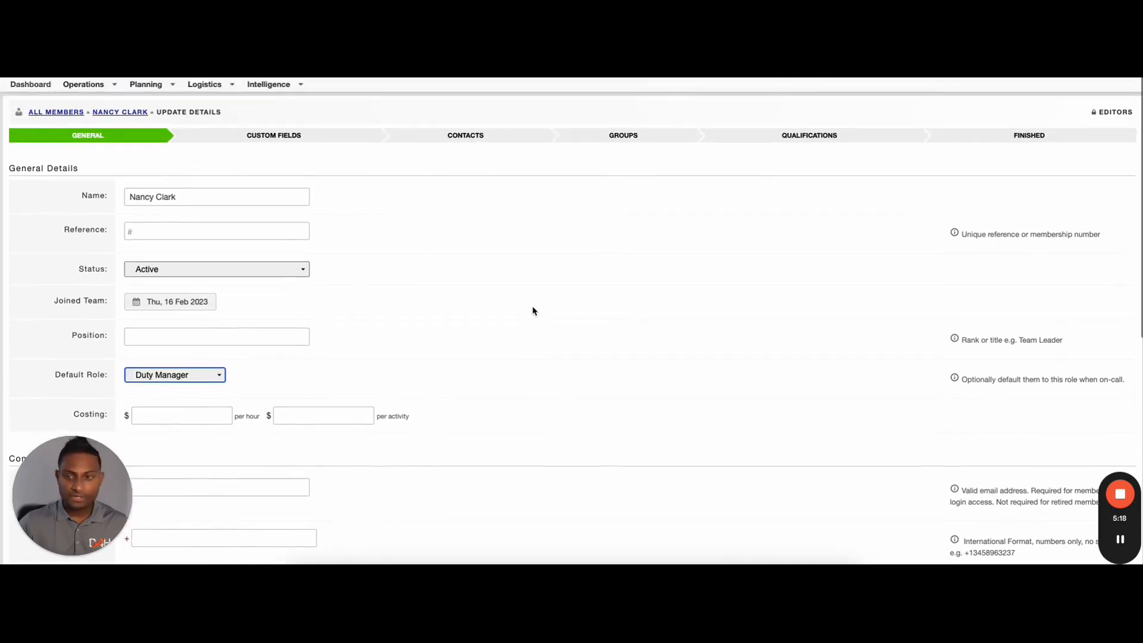
left_click(1040, 141)
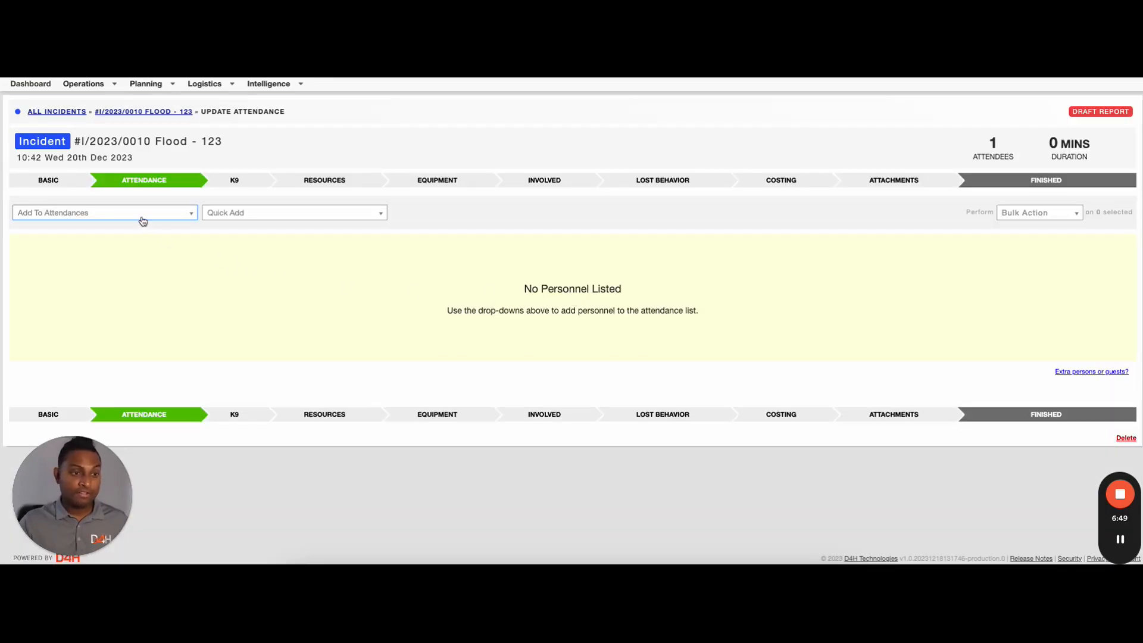
Add the member to the Flood - 123 attendance as Duty Manager and mark them Attended
left_click(138, 214)
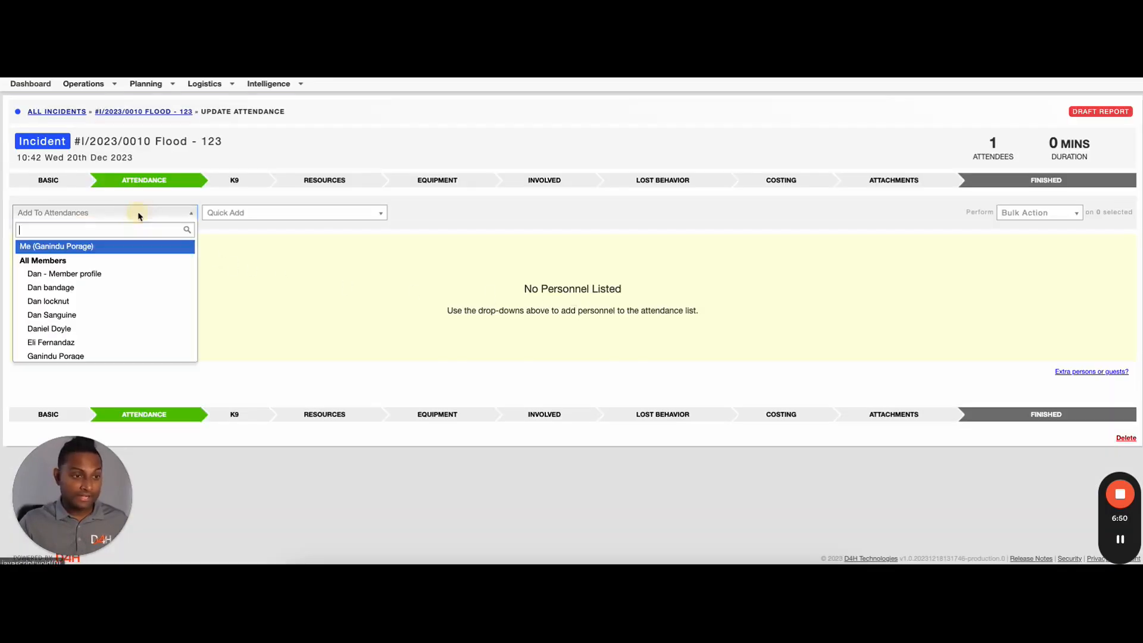
type("na")
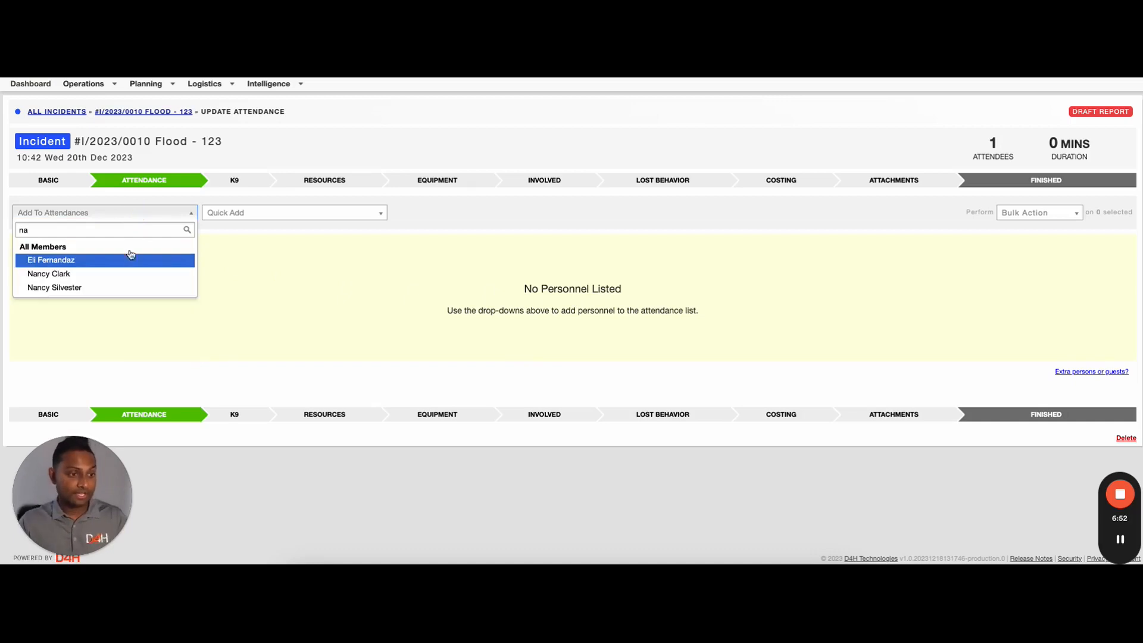
left_click(76, 274)
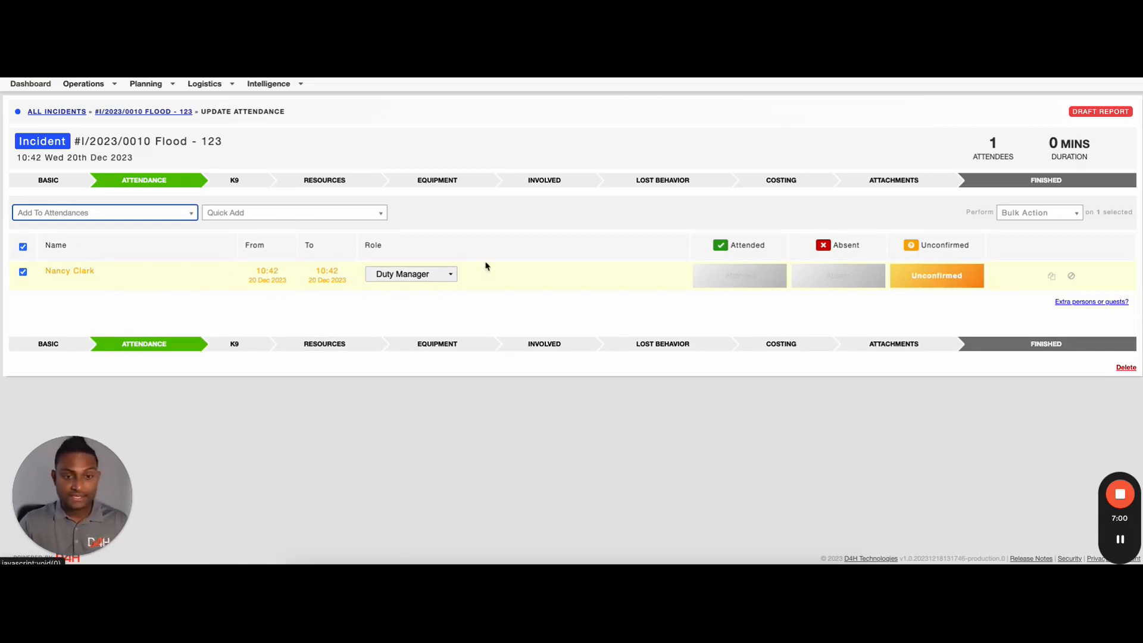
left_click(421, 277)
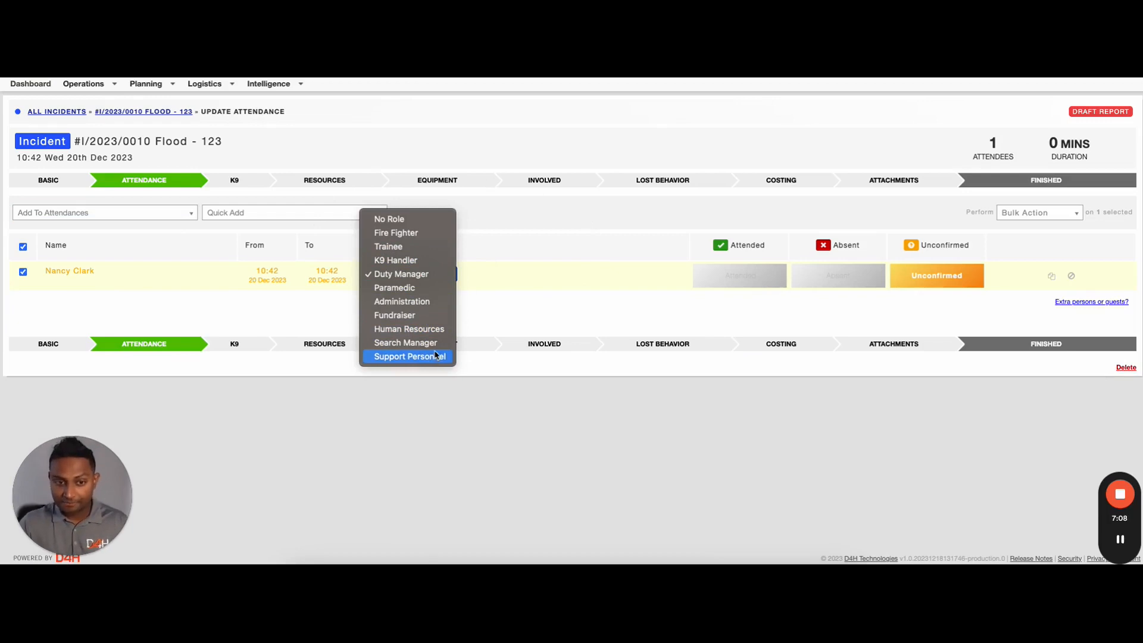
left_click(755, 322)
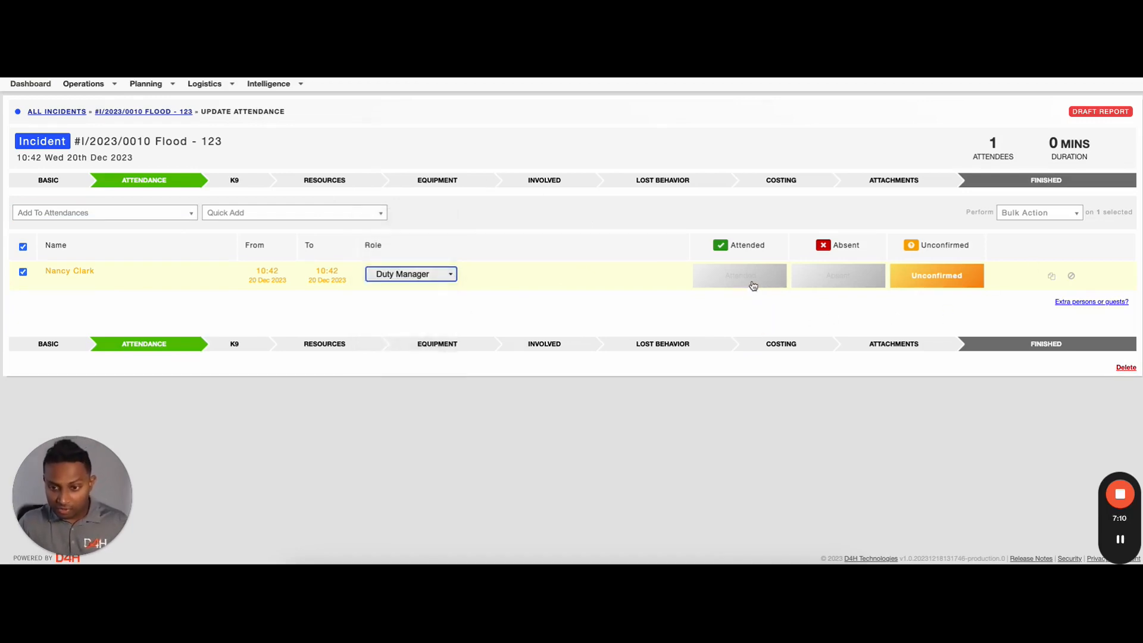
left_click(753, 284)
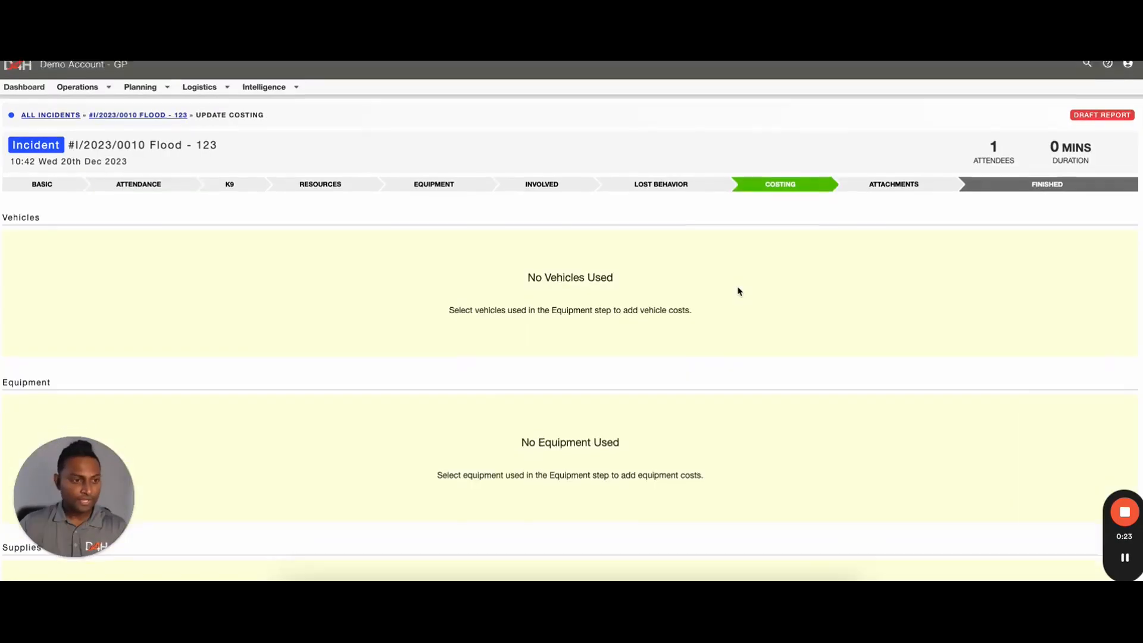
scroll(738, 292, "down", 3)
scroll(738, 291, "down", 5)
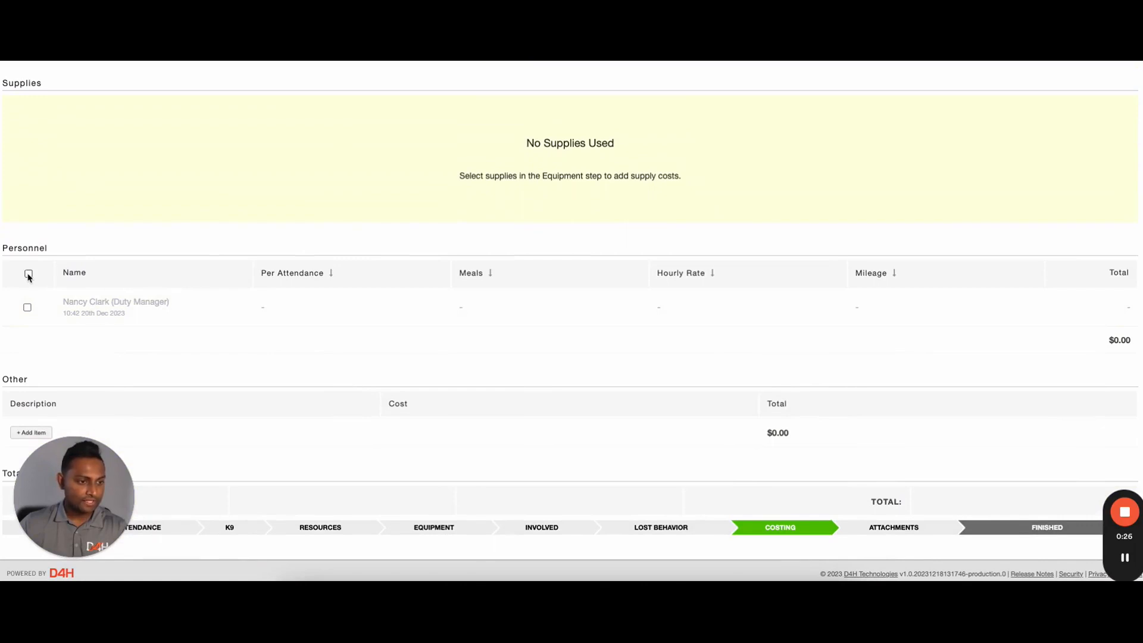
Charge the Duty Manager $100.00 per attendance in personnel costing and finish the incident
left_click(28, 274)
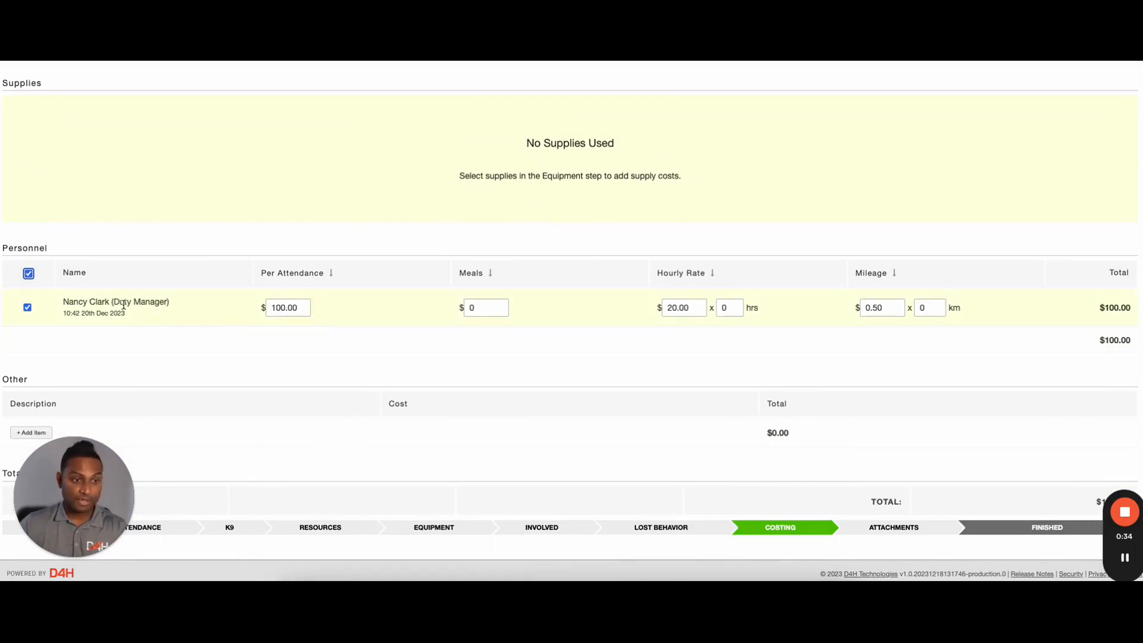
left_click_drag(299, 307, 271, 308)
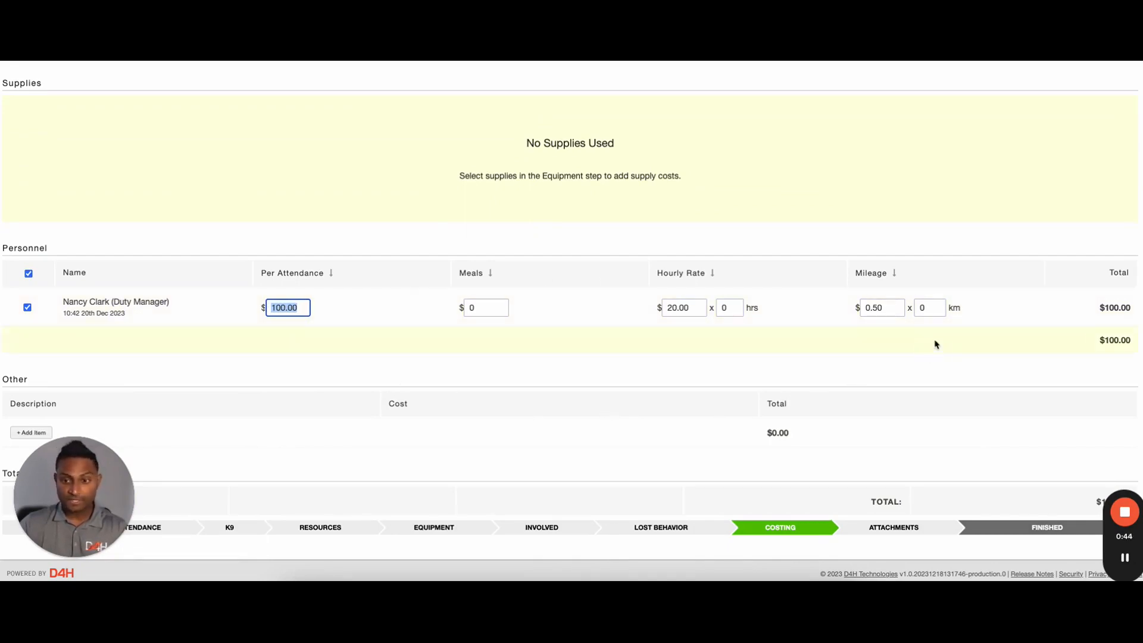
left_click(1023, 529)
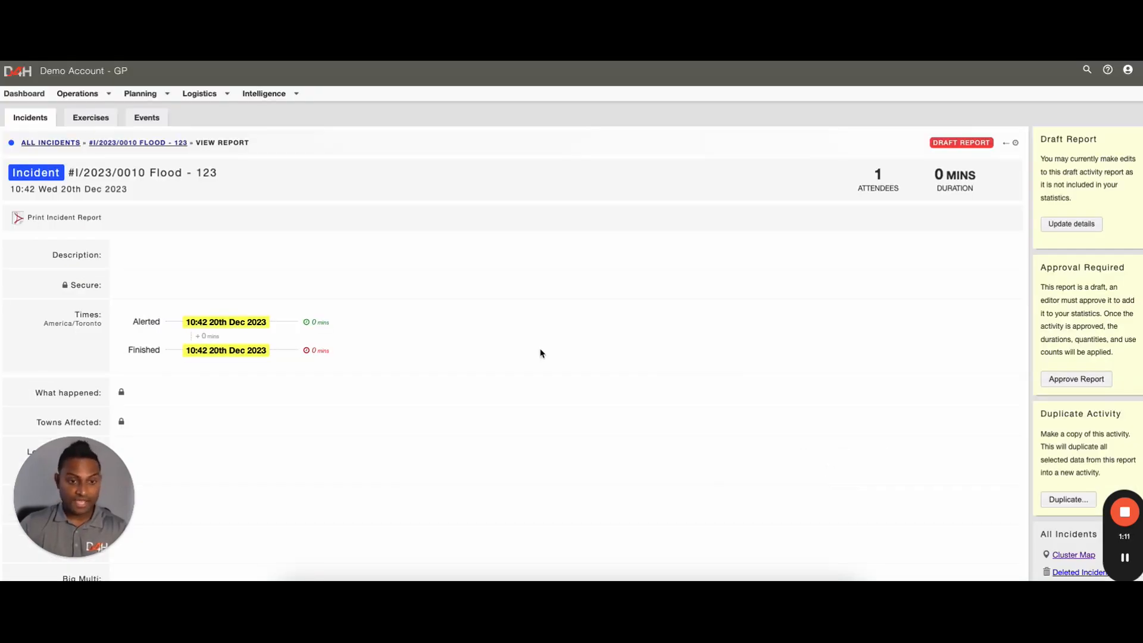
Scroll through the Flood - 123 report to confirm 1 attendee and $100.00 personnel cost
scroll(541, 353, "down", 15)
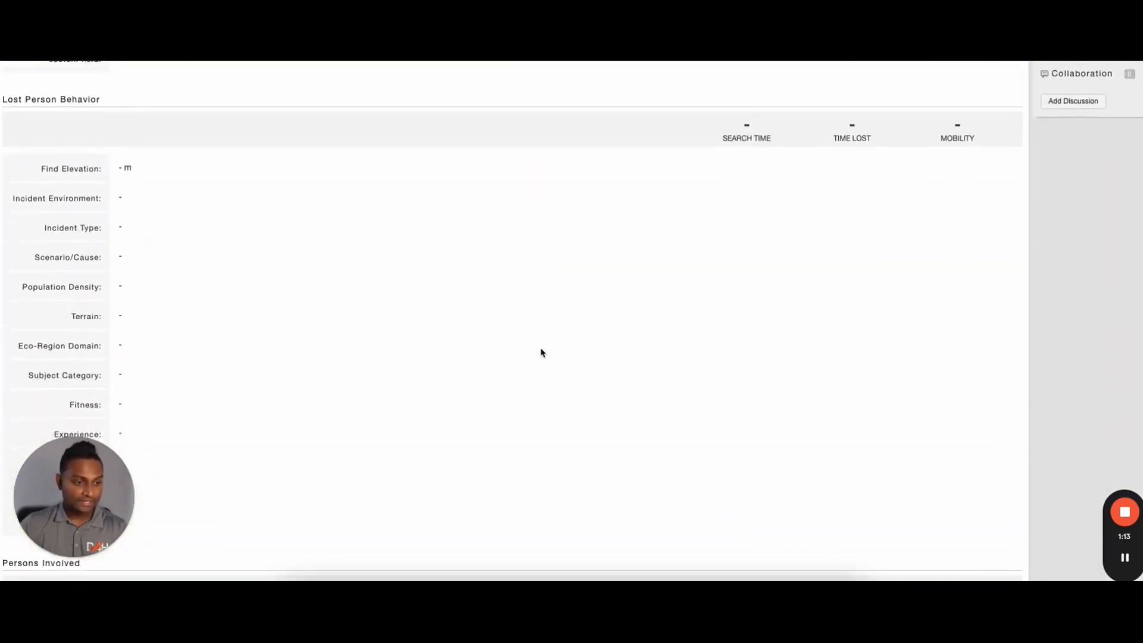
scroll(541, 353, "down", 10)
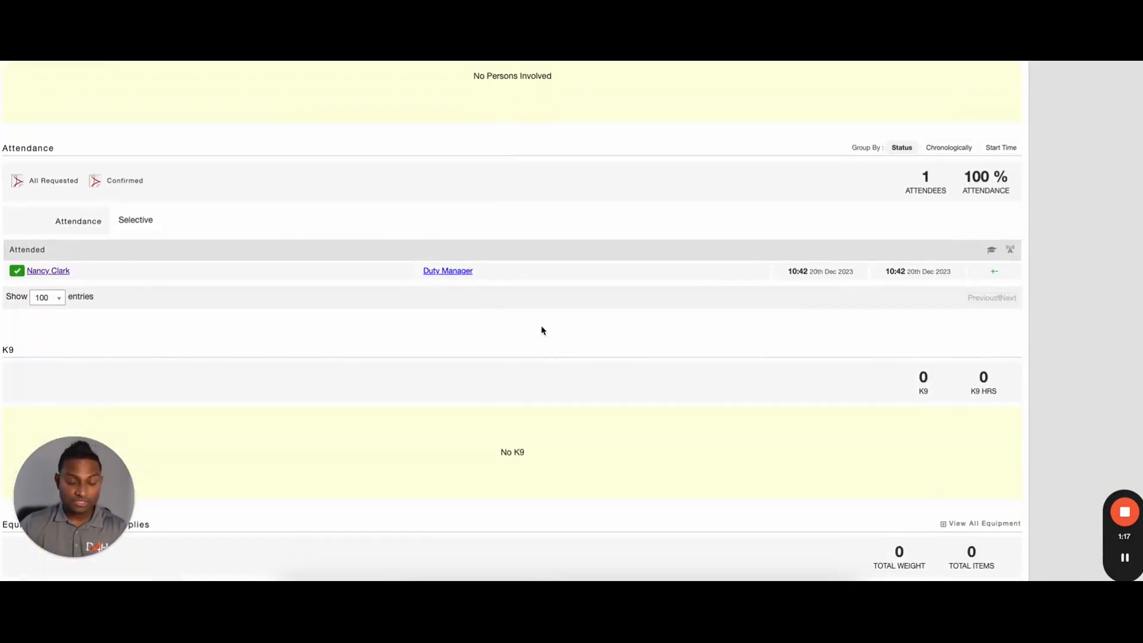
scroll(598, 350, "down", 6)
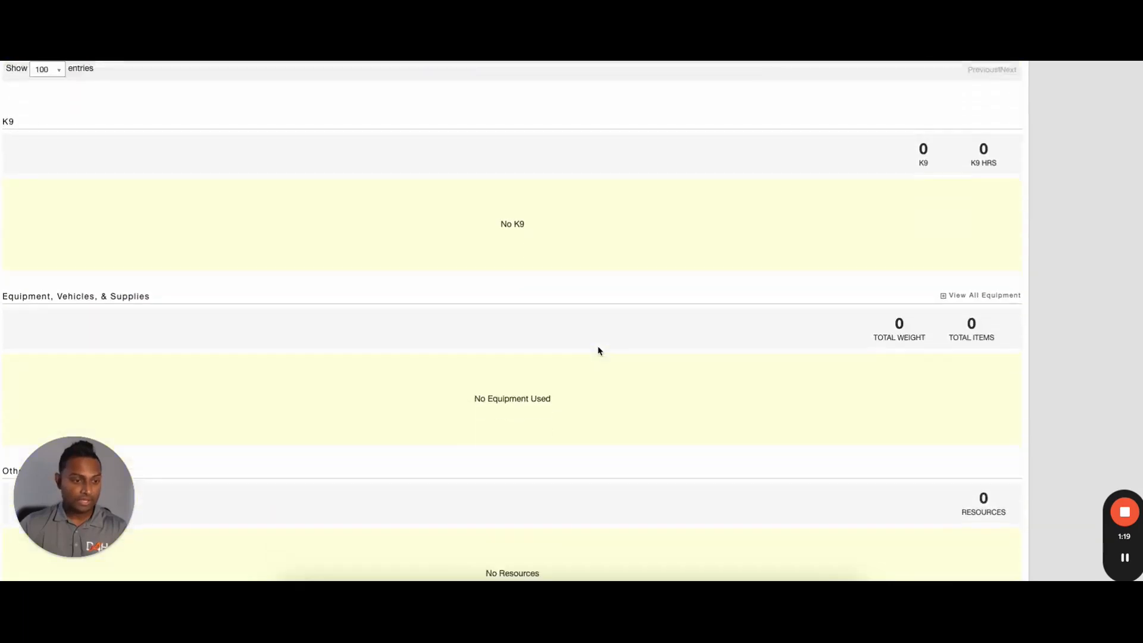
scroll(598, 350, "down", 5)
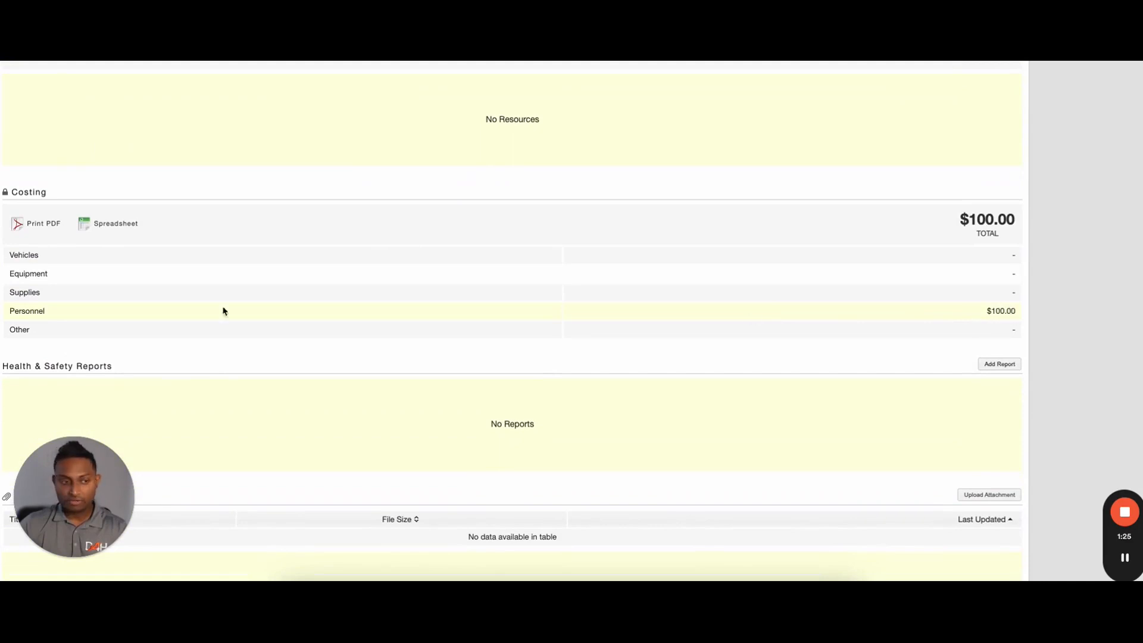
scroll(195, 330, "down", 1)
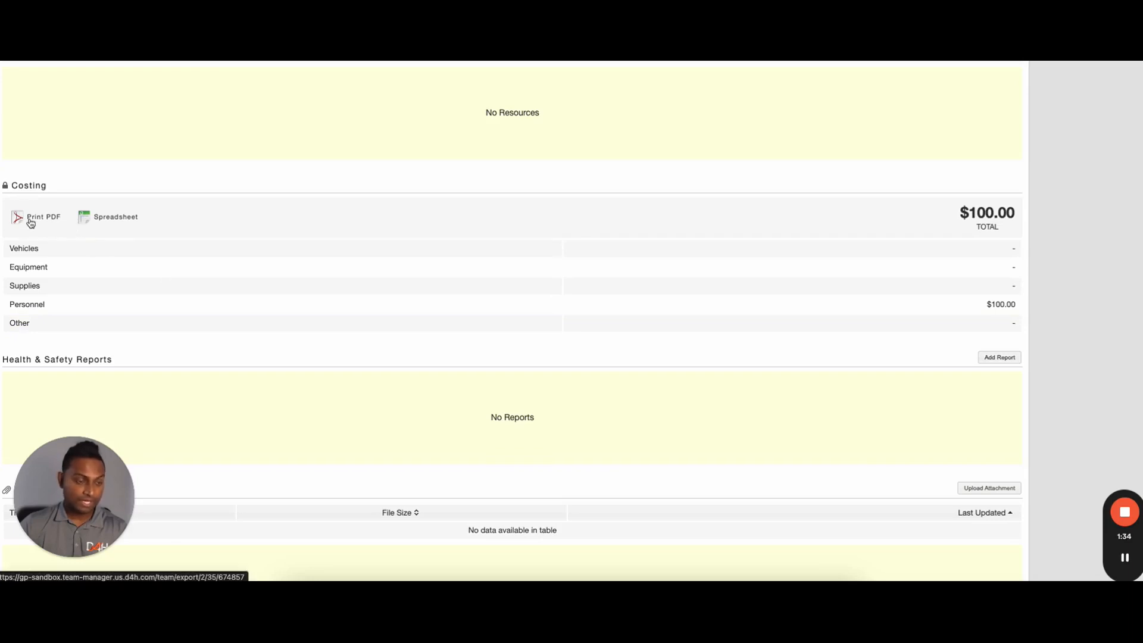
scroll(249, 289, "up", 15)
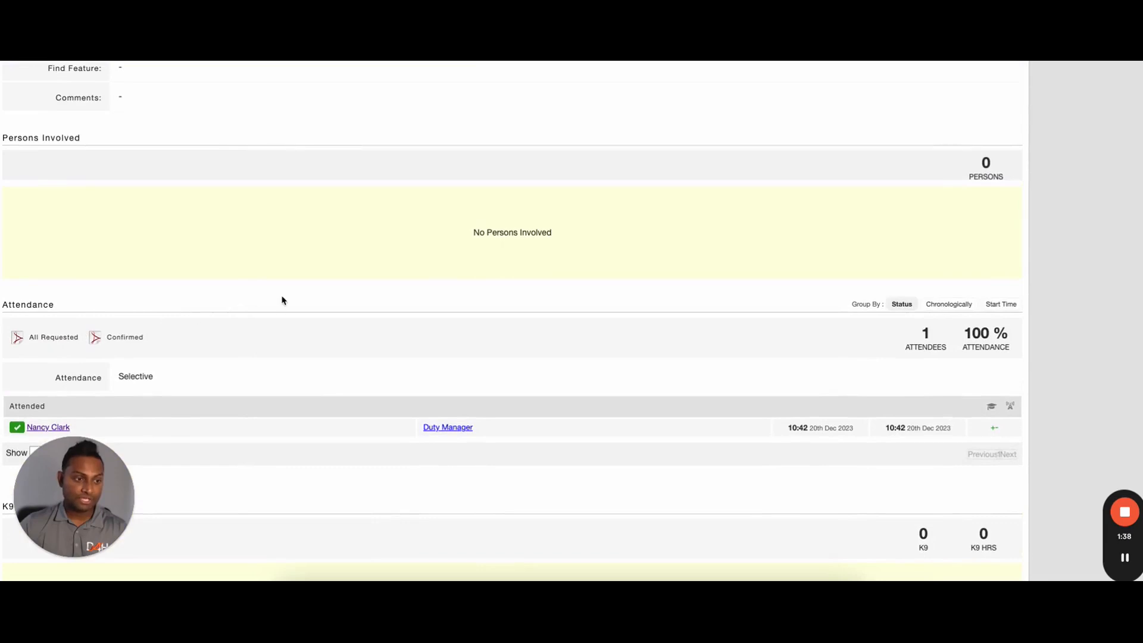
scroll(280, 298, "down", 3)
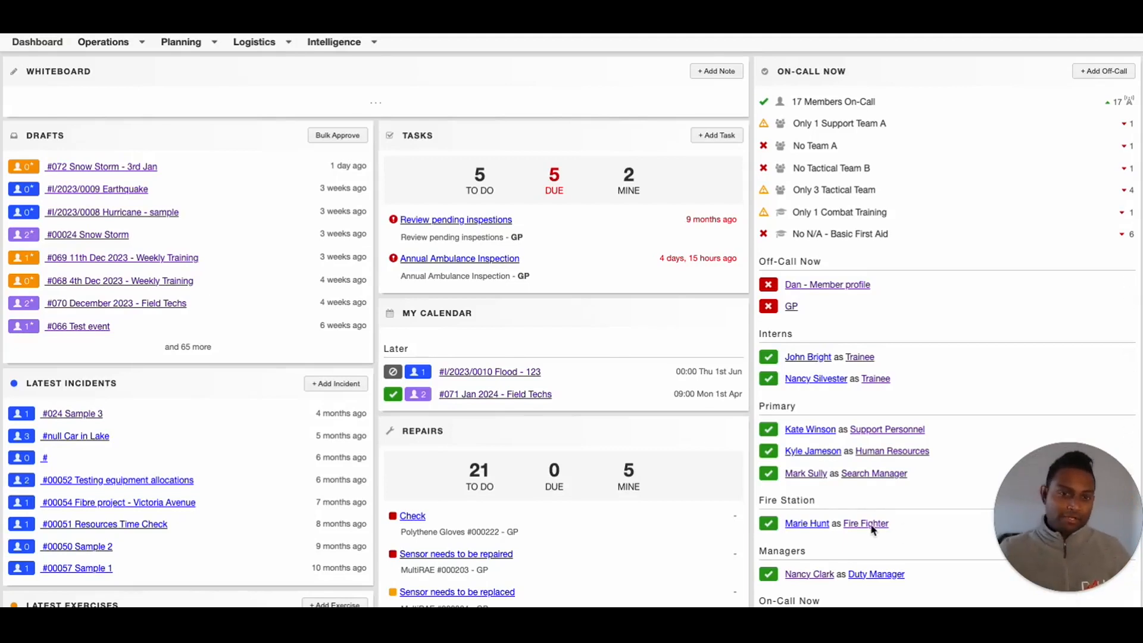
Go to Intelligence > Resources to list the nine grouped resources
left_click(419, 500)
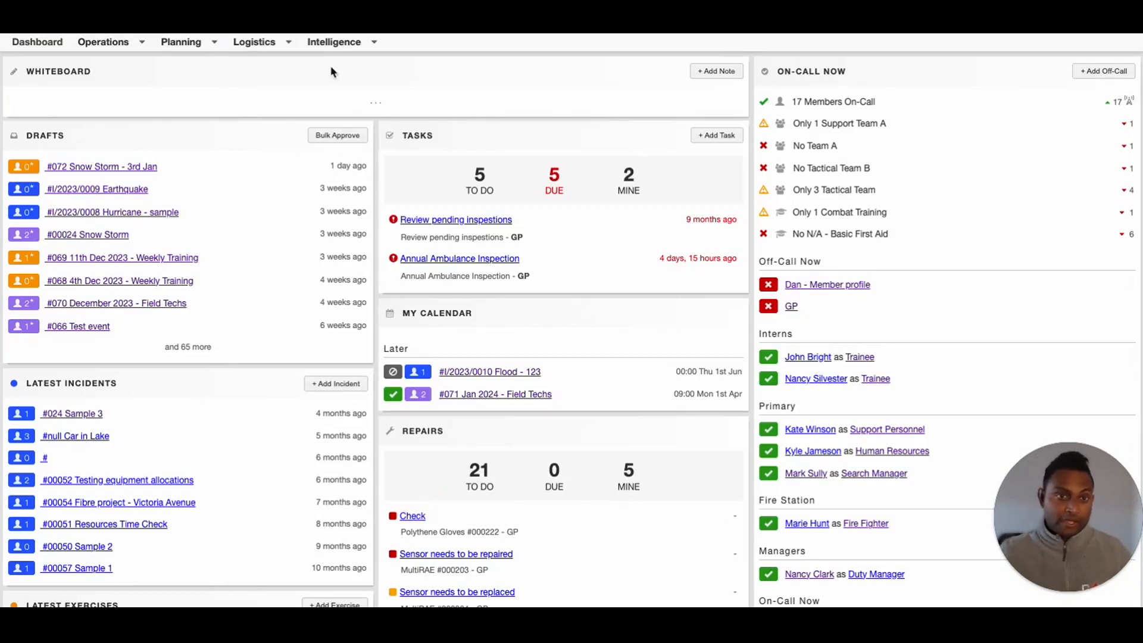
mouse_move(339, 43)
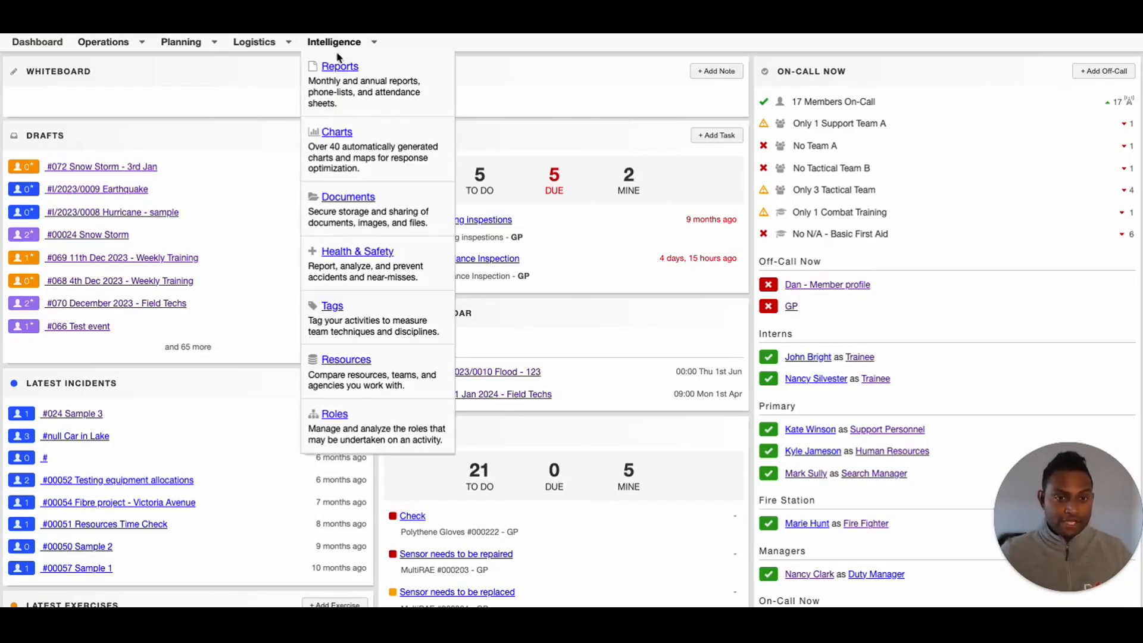
scroll(363, 363, "down", 2)
left_click(352, 356)
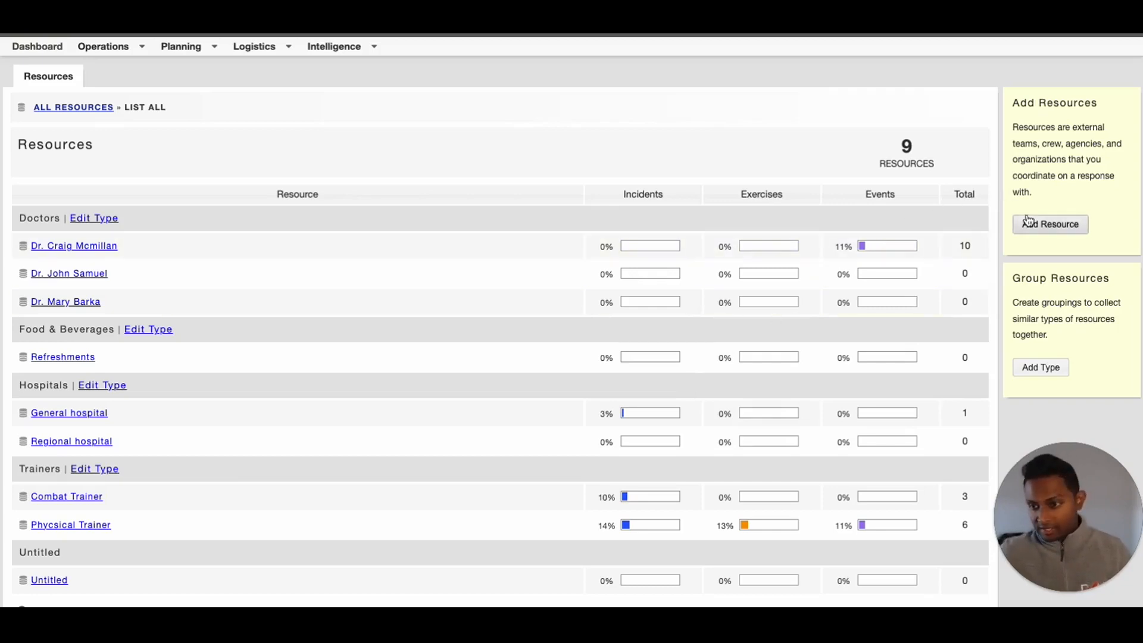
Save a new Trainers resource noted 'Conducts training on Health & Safety'
left_click(1057, 230)
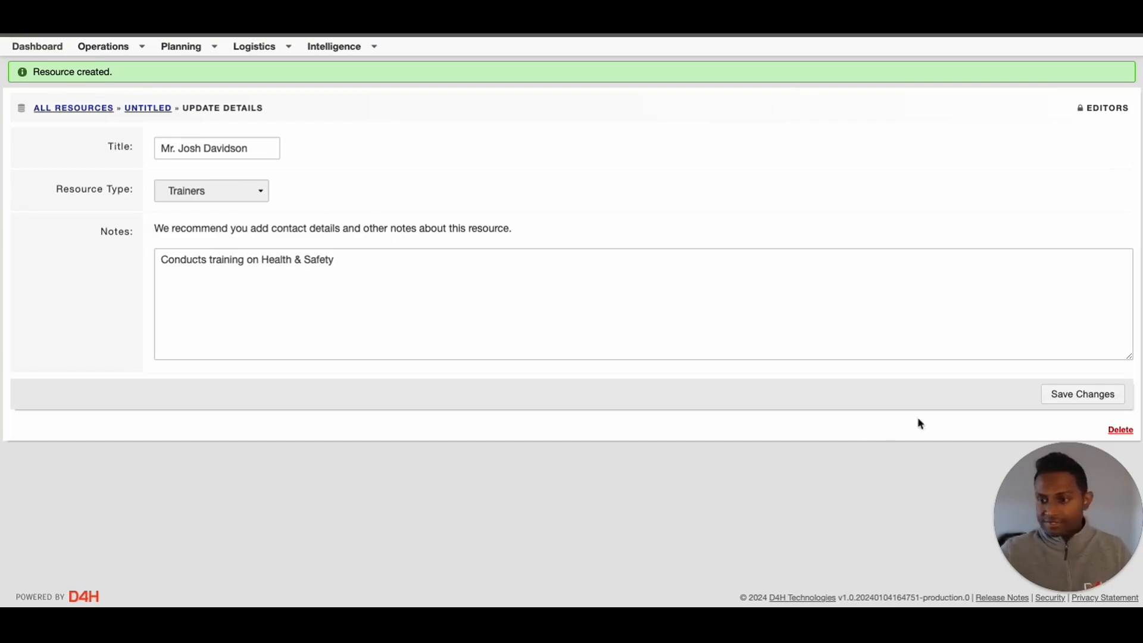
left_click(1071, 397)
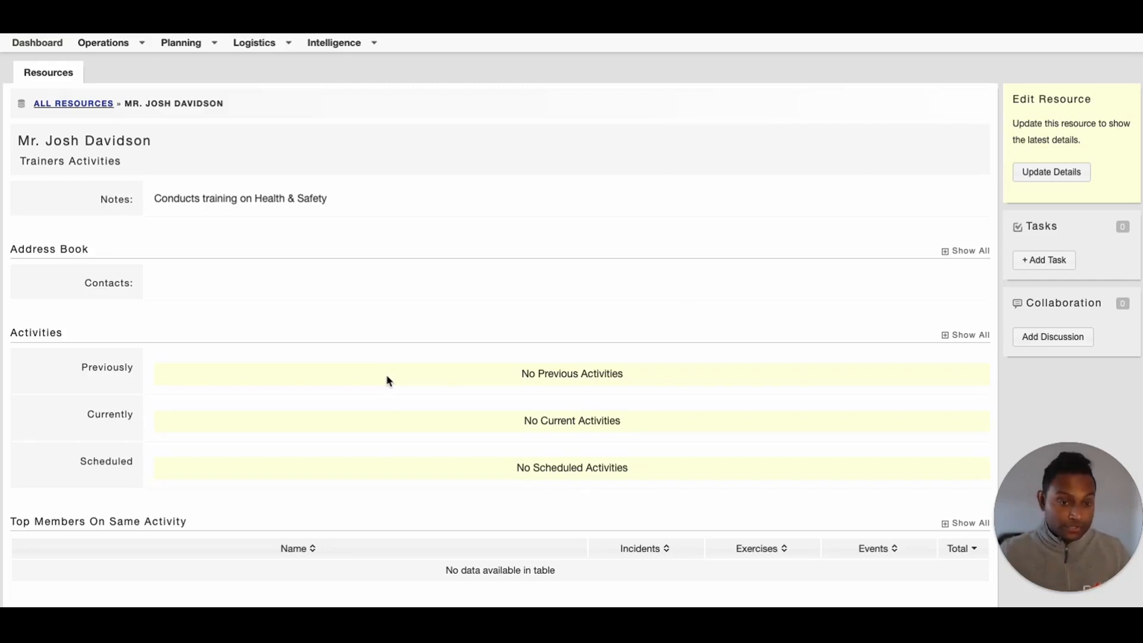
scroll(386, 377, "down", 7)
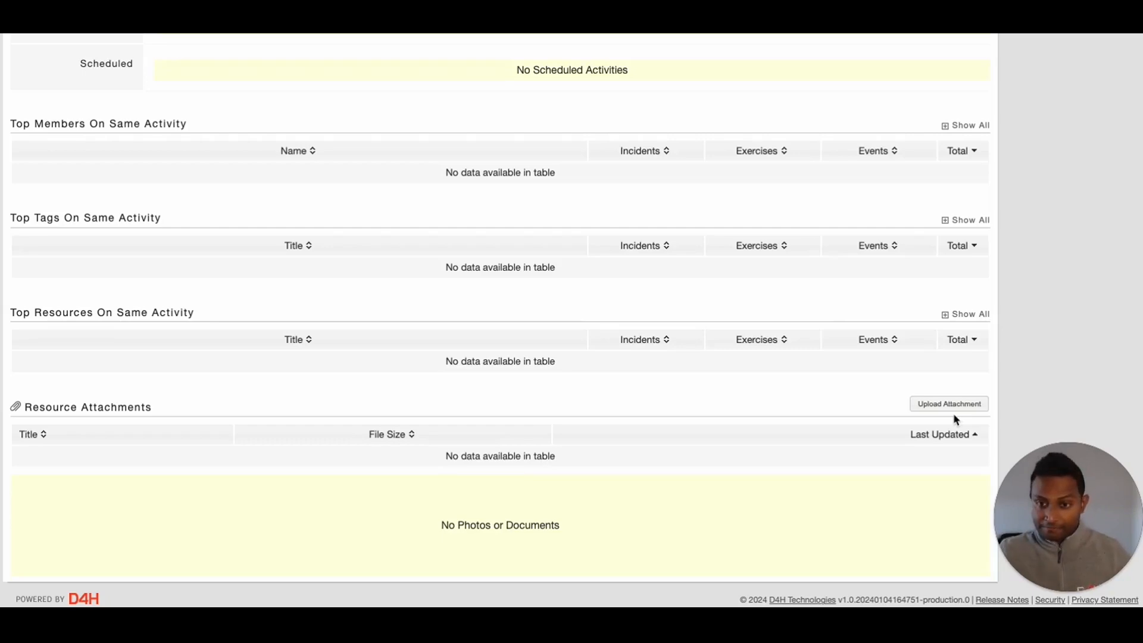
scroll(953, 420, "up", 10)
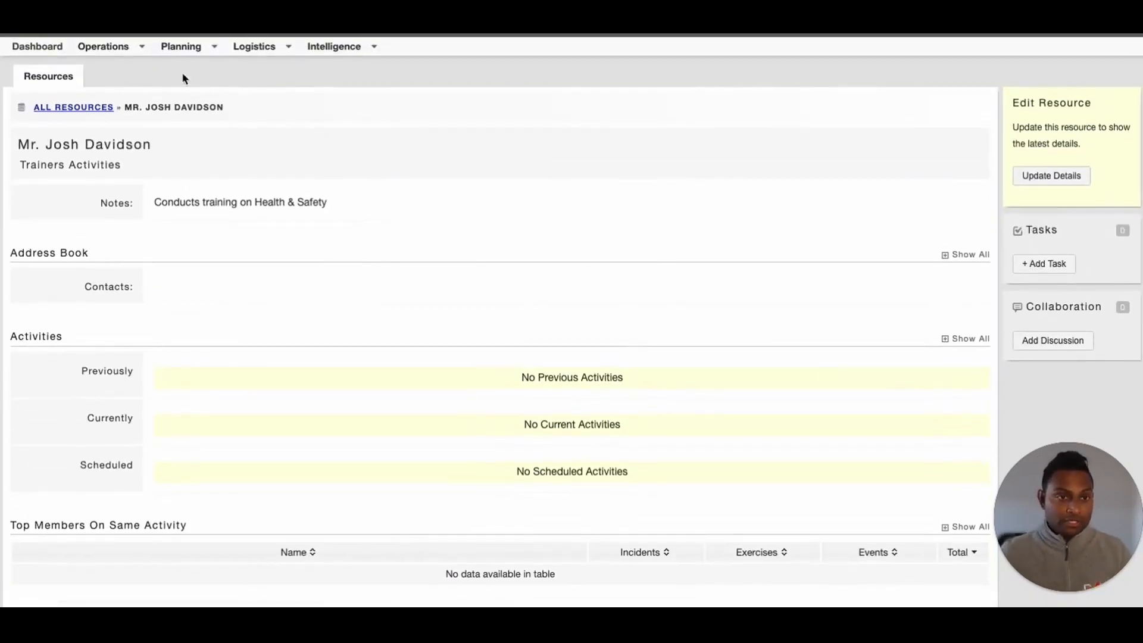
Open the trainer resource from the Address Book's By Resource view and start a new contact
left_click(183, 46)
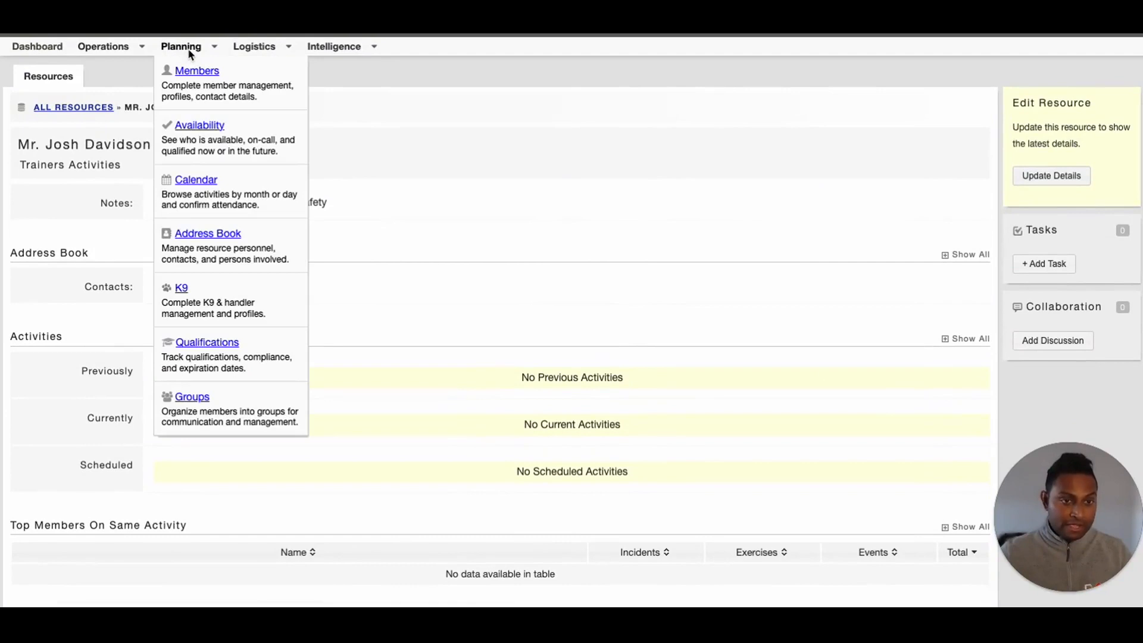
scroll(224, 208, "down", 1)
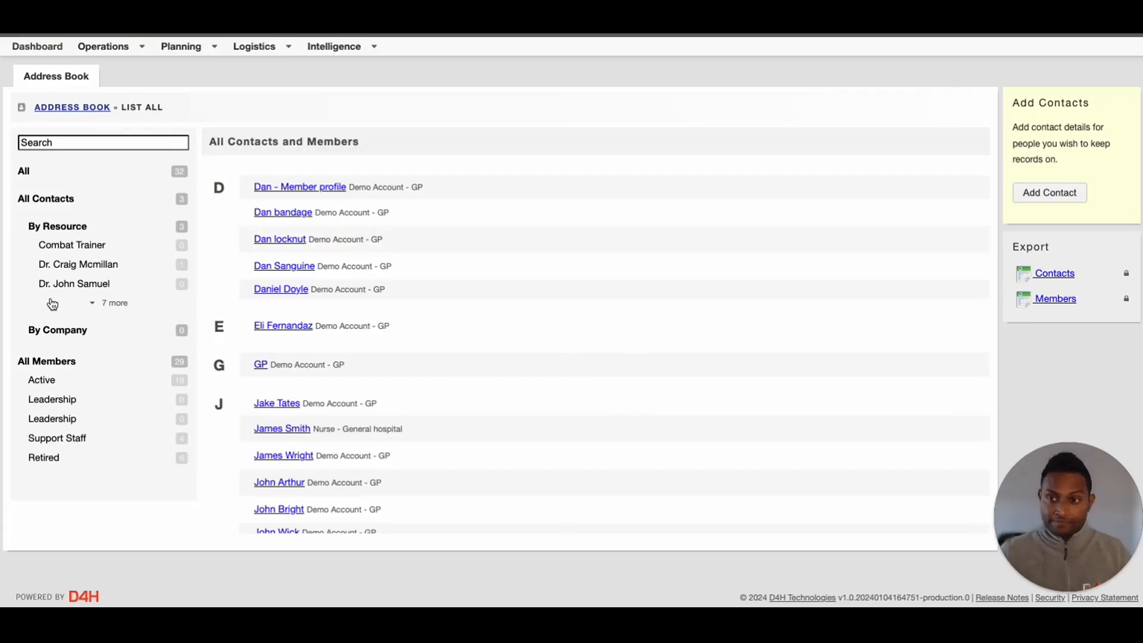
left_click(115, 305)
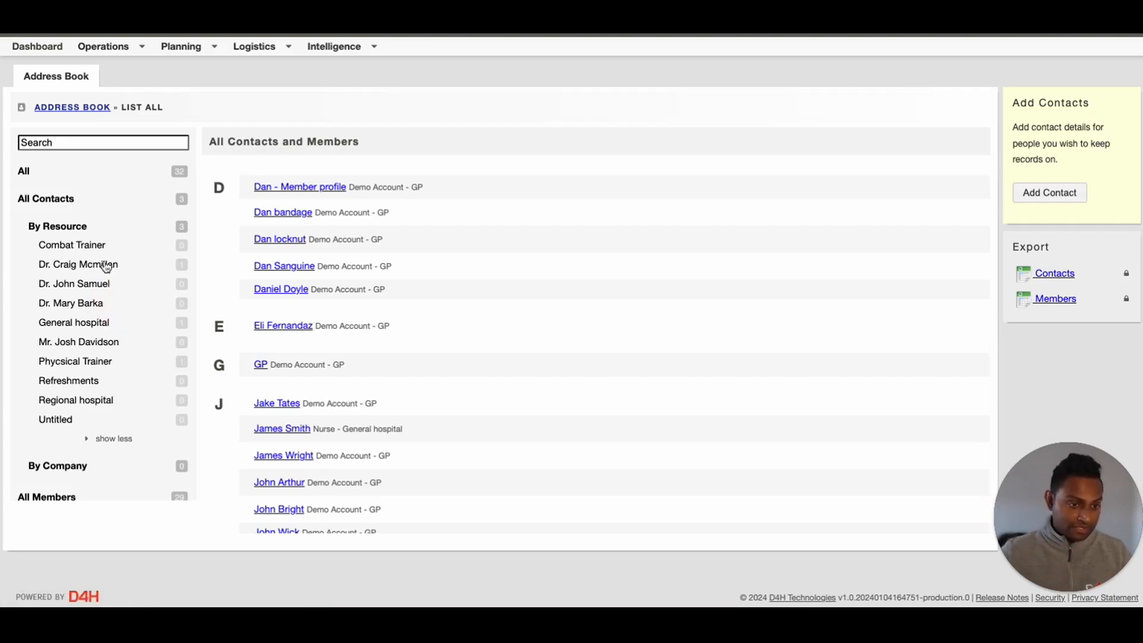
left_click(85, 342)
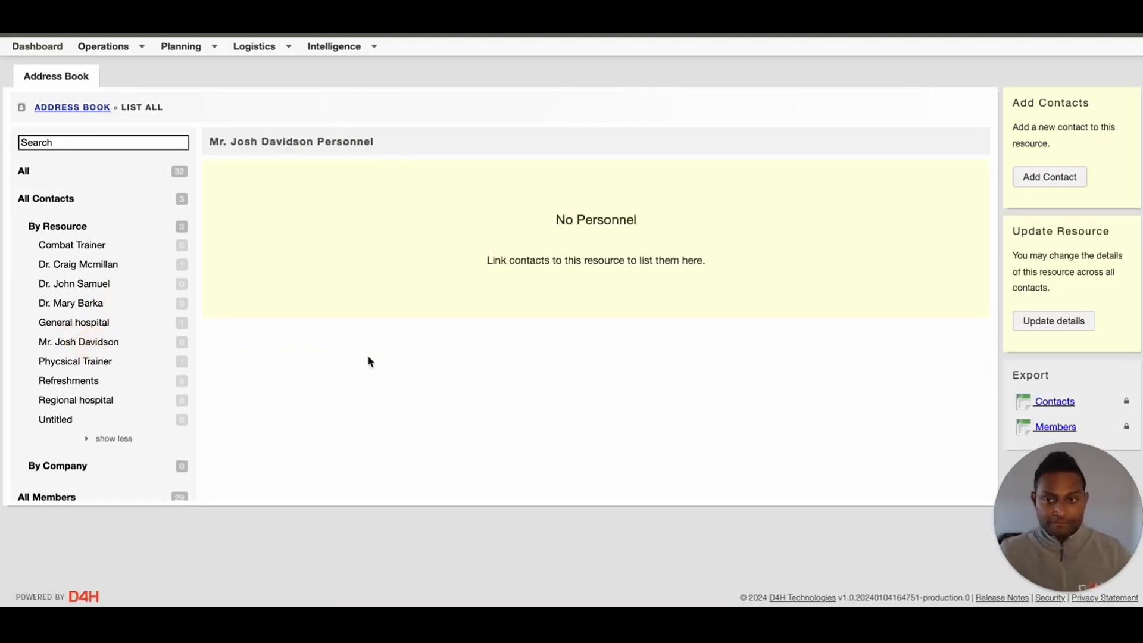
left_click(1048, 178)
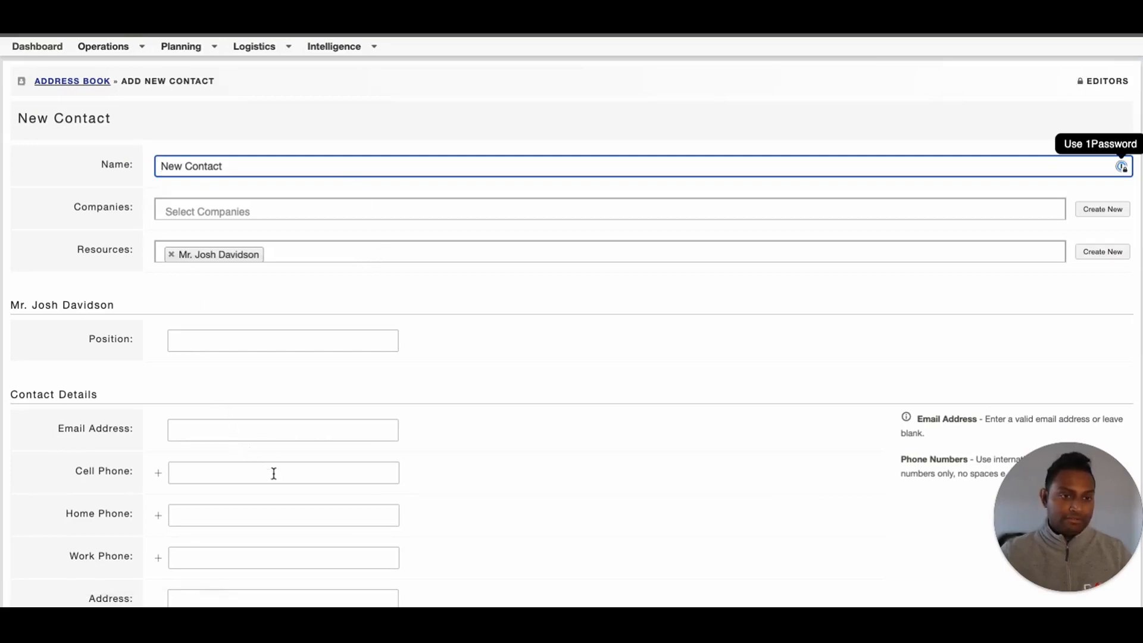
Review the New Contact form with the trainer resource prefilled
scroll(279, 448, "down", 3)
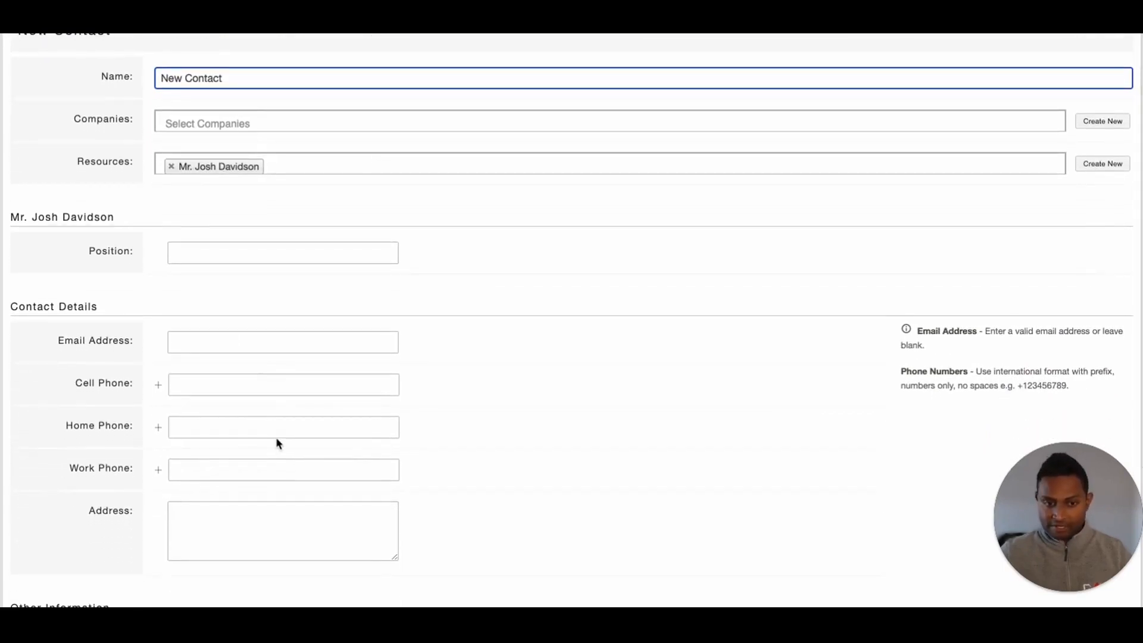
scroll(277, 439, "up", 3)
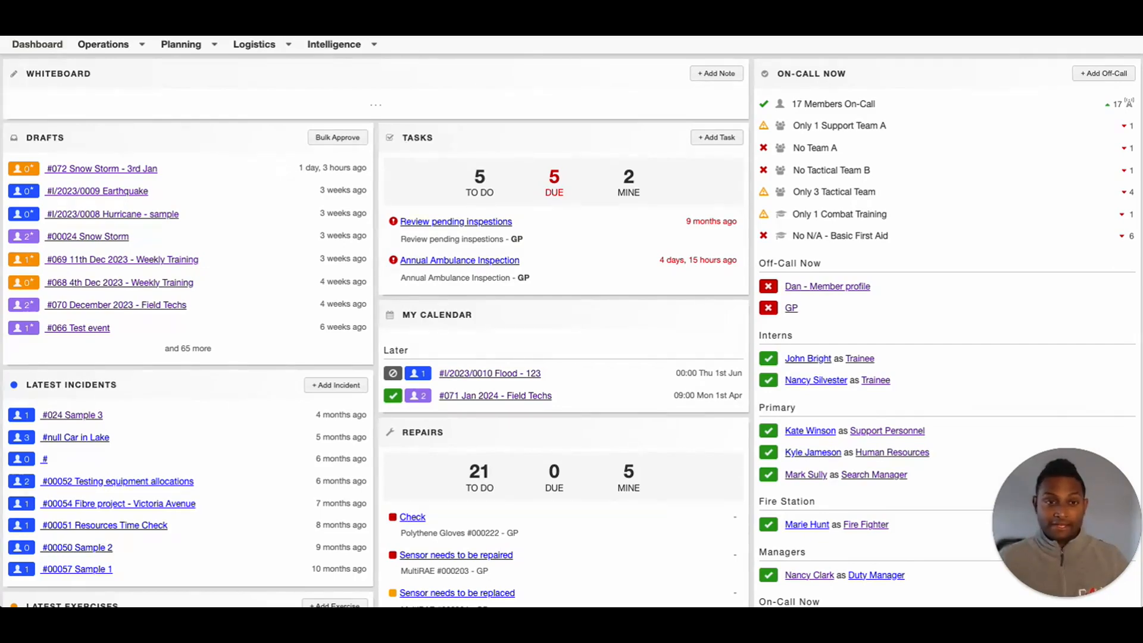
Create the Training Requirement tag bundle from Intelligence > Tags
left_click(336, 45)
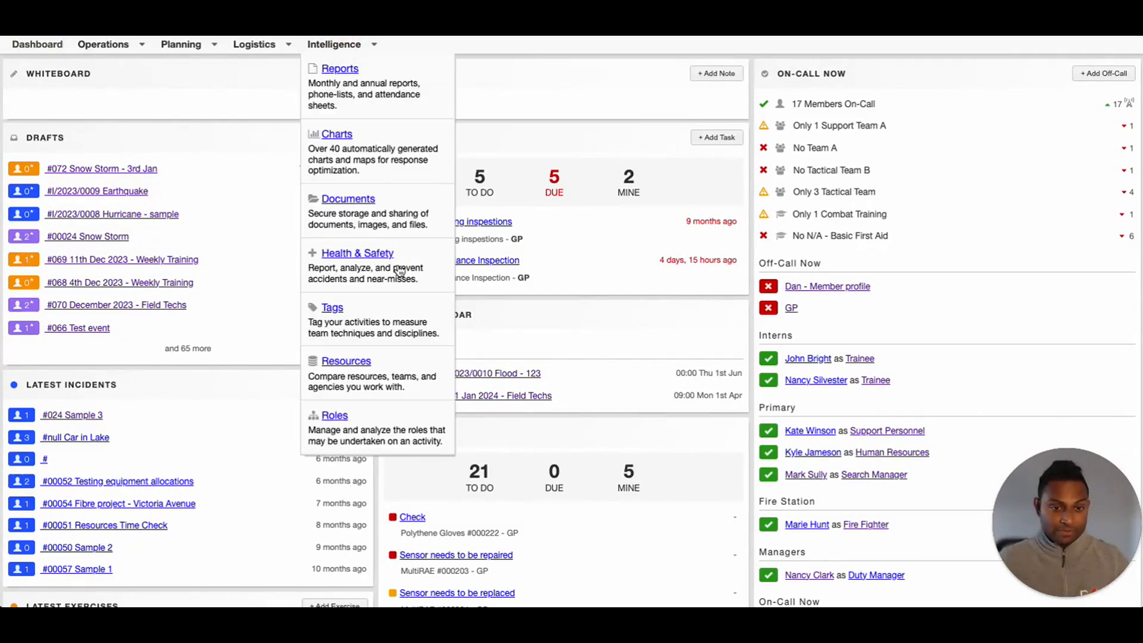
left_click(332, 308)
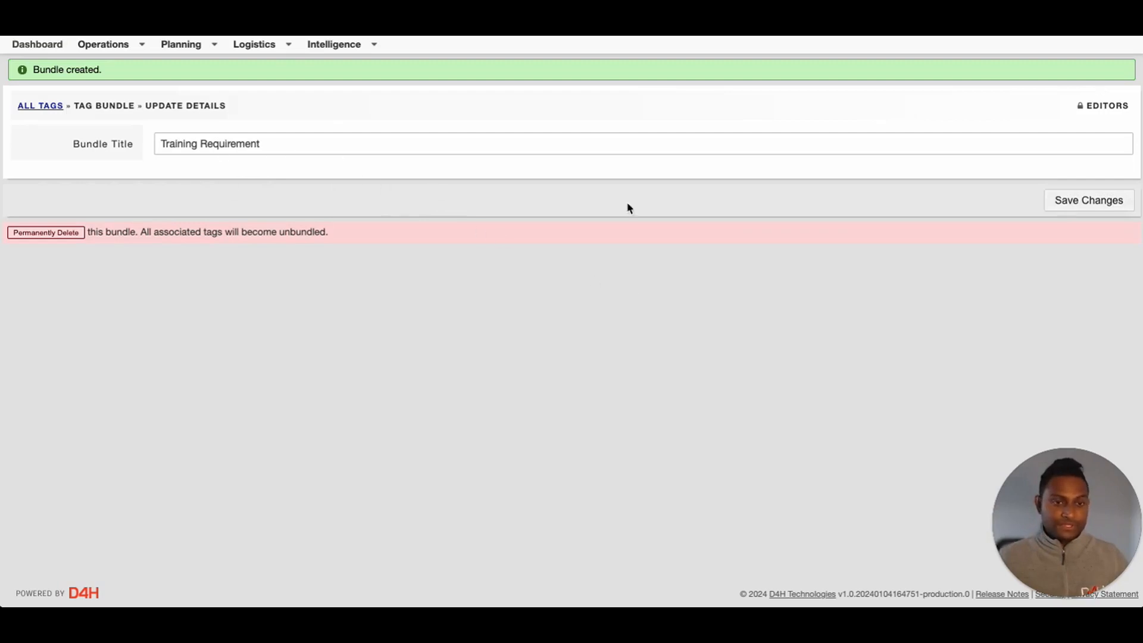
left_click(1097, 203)
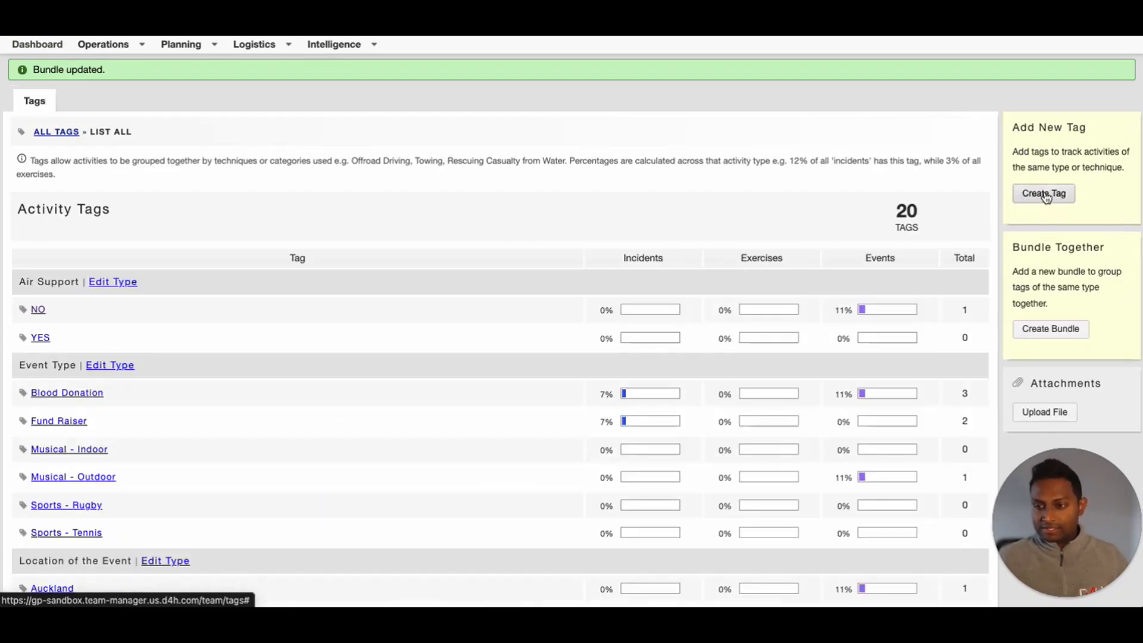
Create a Mandatory tag in the Training Requirement bundle, then open exercise #072 Snow Storm
left_click(1047, 197)
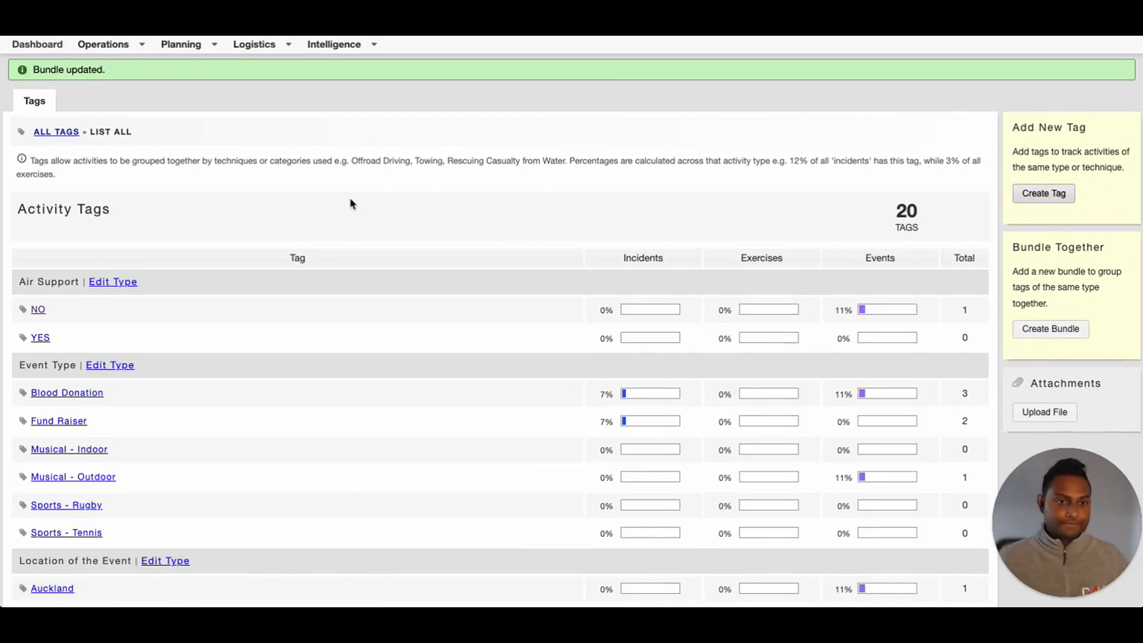
type("Mandatory")
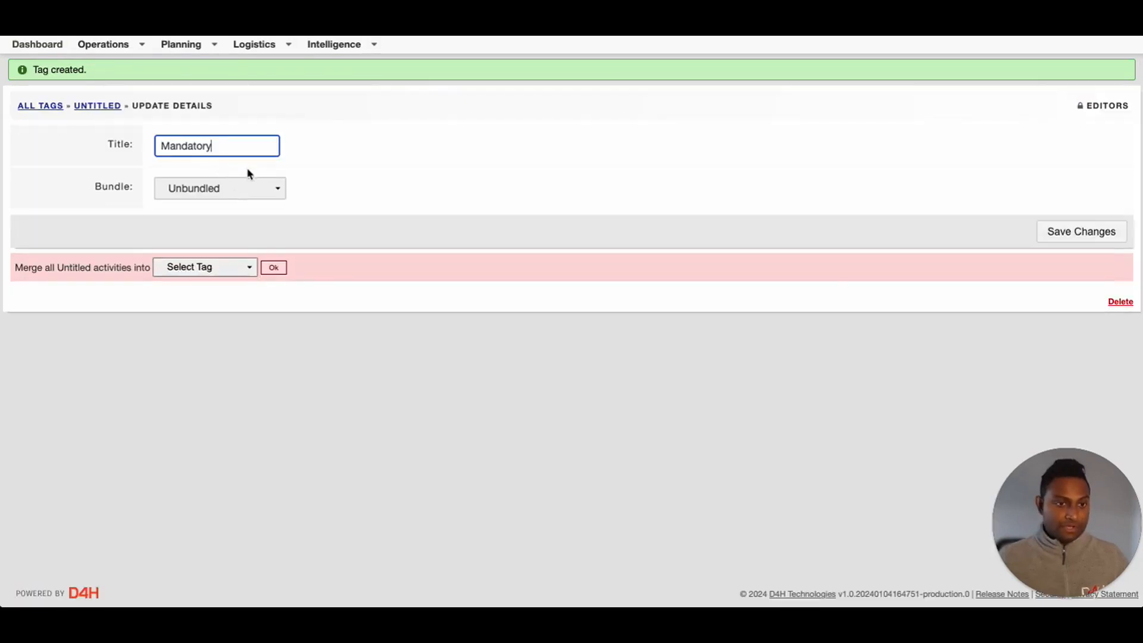
left_click(217, 193)
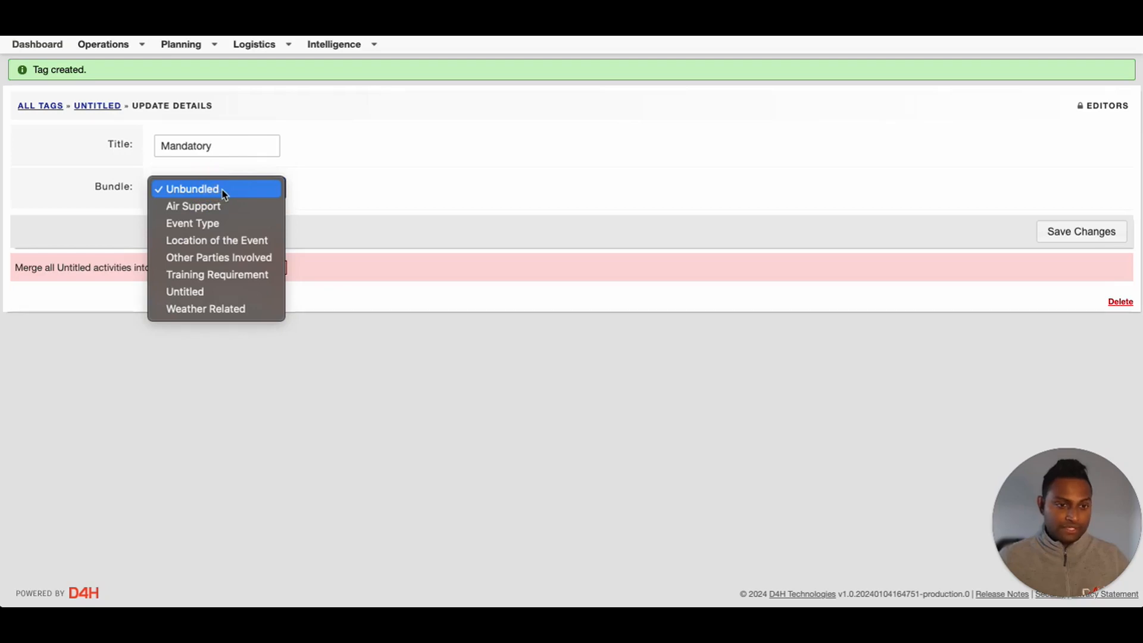
left_click(225, 275)
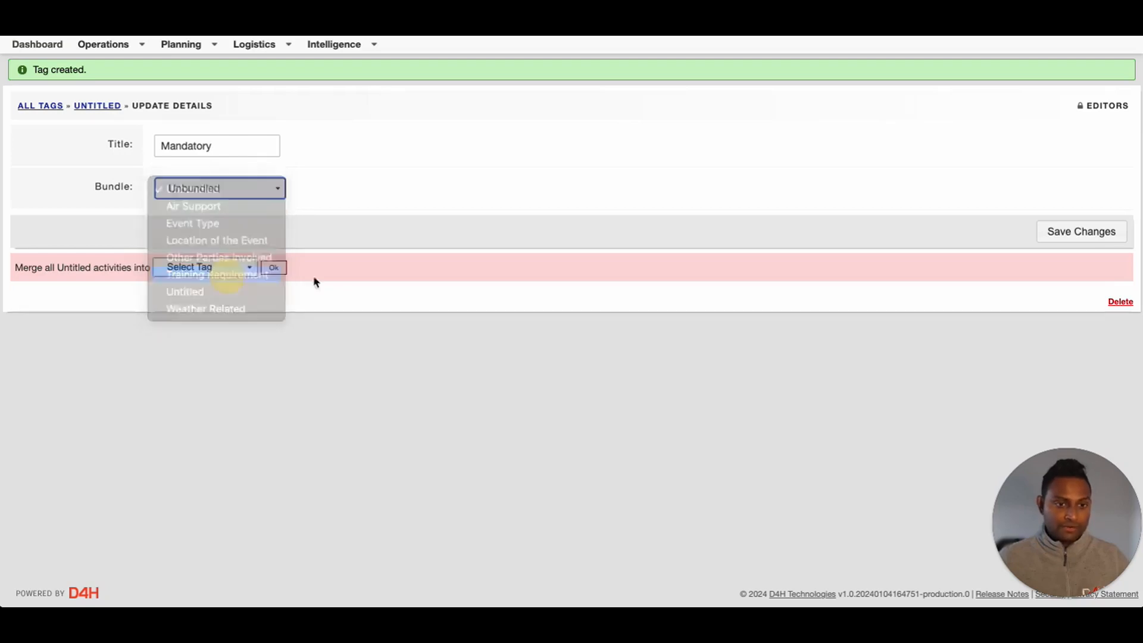
left_click(1077, 233)
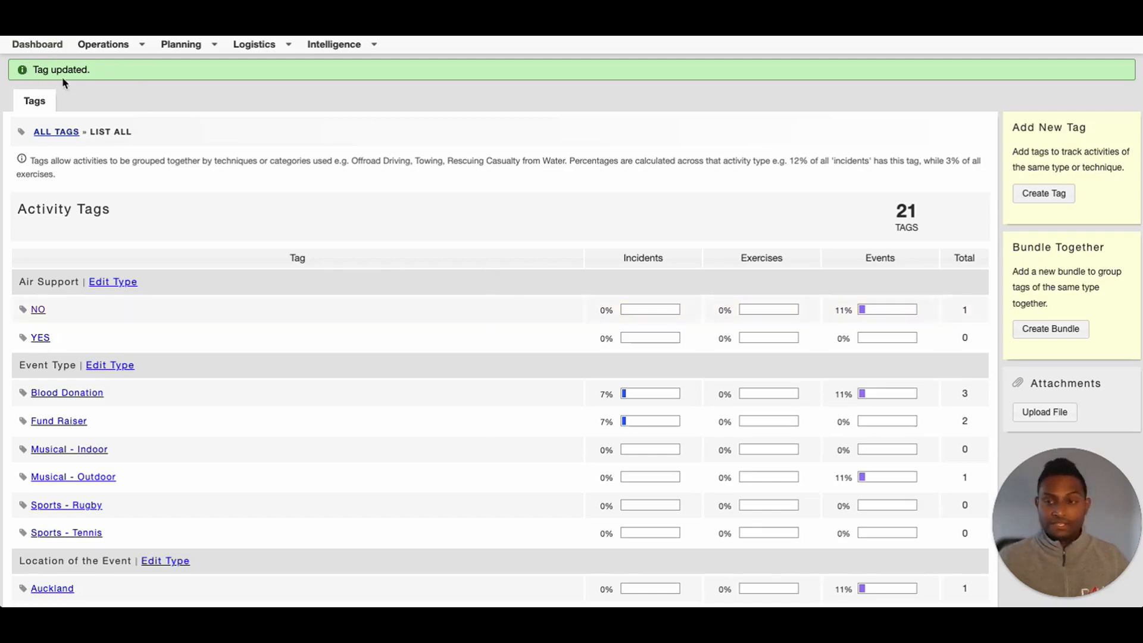
scroll(381, 250, "down", 8)
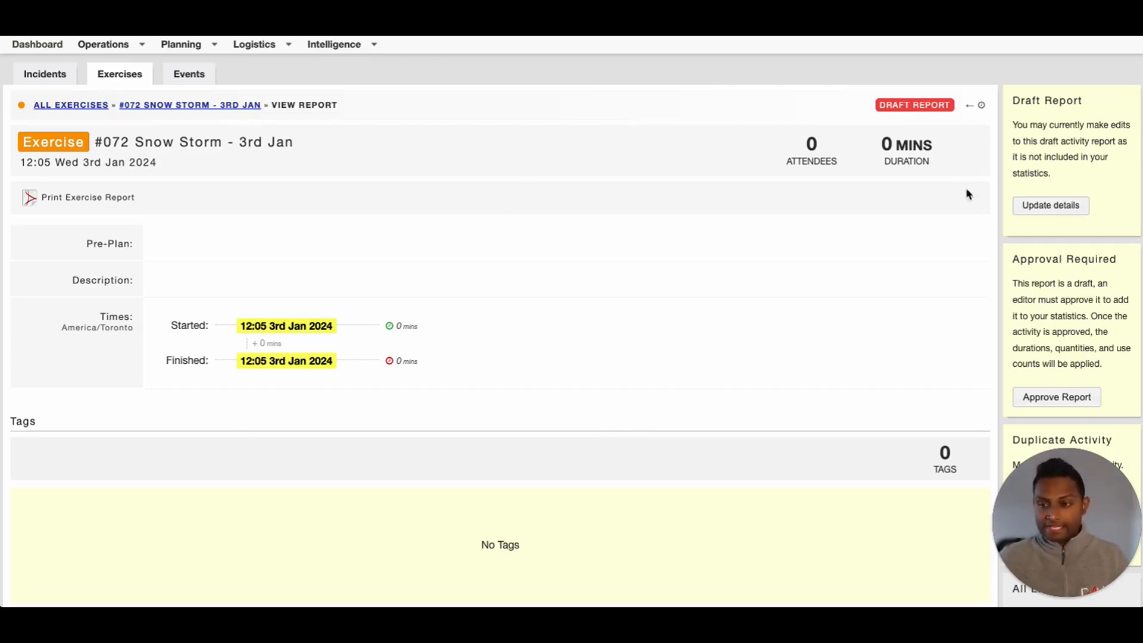
Tag exercise #072 Snow Storm - 3rd Jan as Mandatory under Training Requirement and save
left_click(1036, 205)
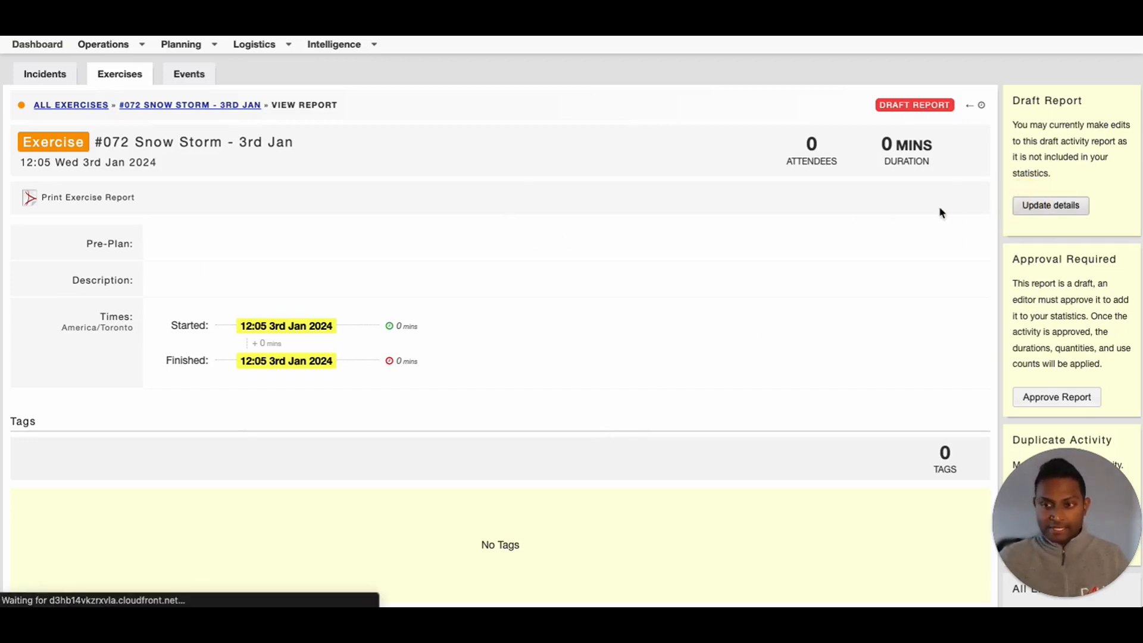
scroll(759, 327, "down", 5)
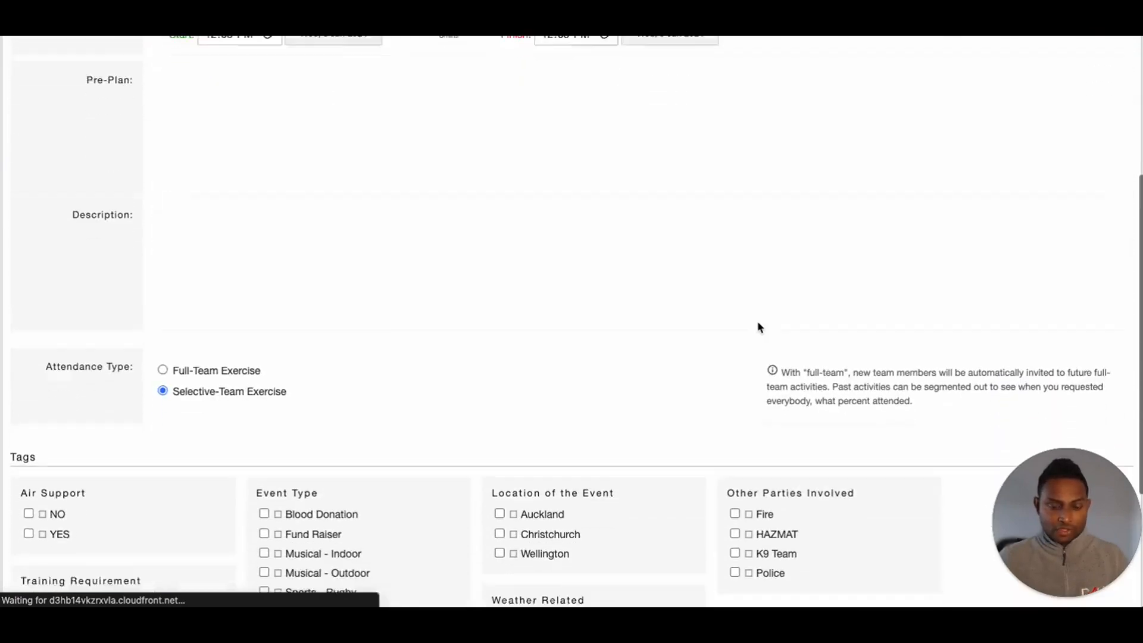
scroll(759, 328, "down", 4)
scroll(759, 324, "down", 1)
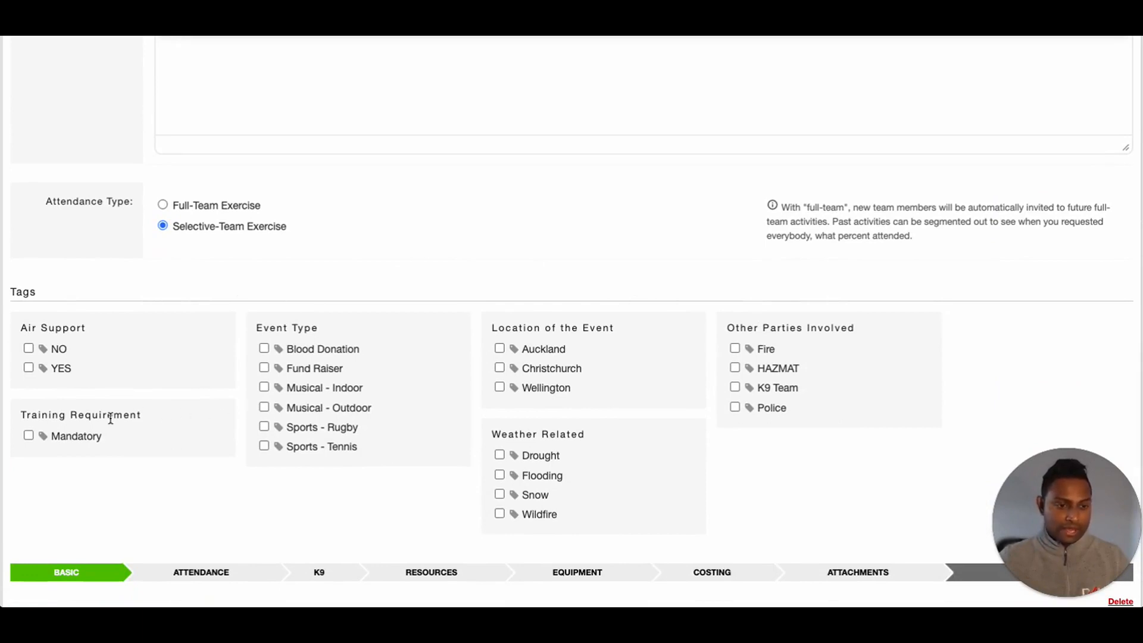
left_click(28, 436)
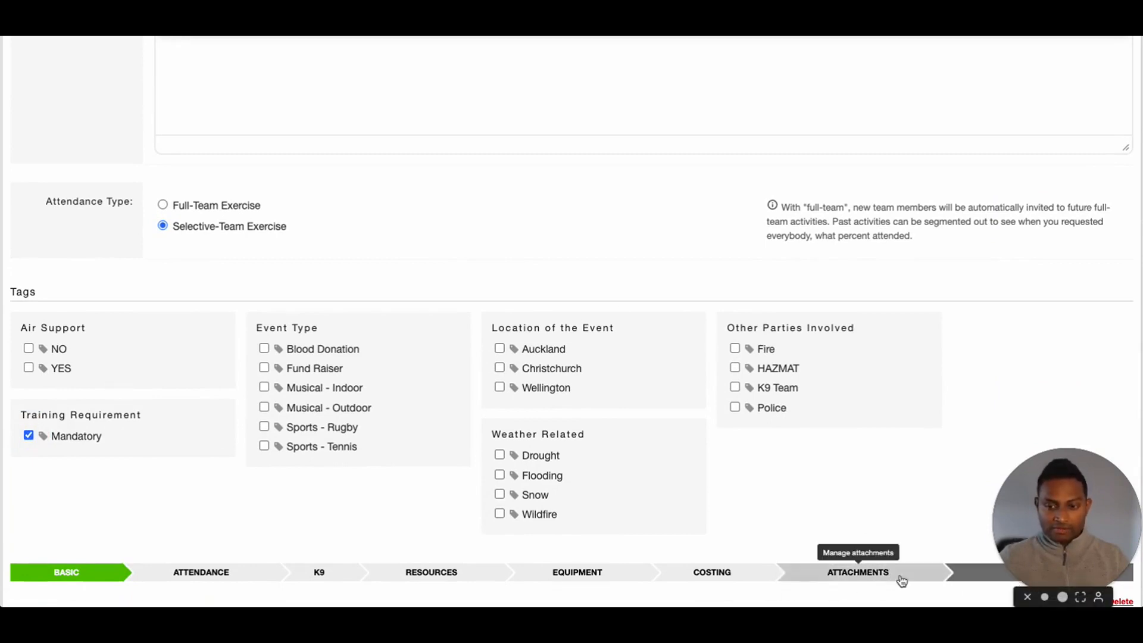
left_click(973, 573)
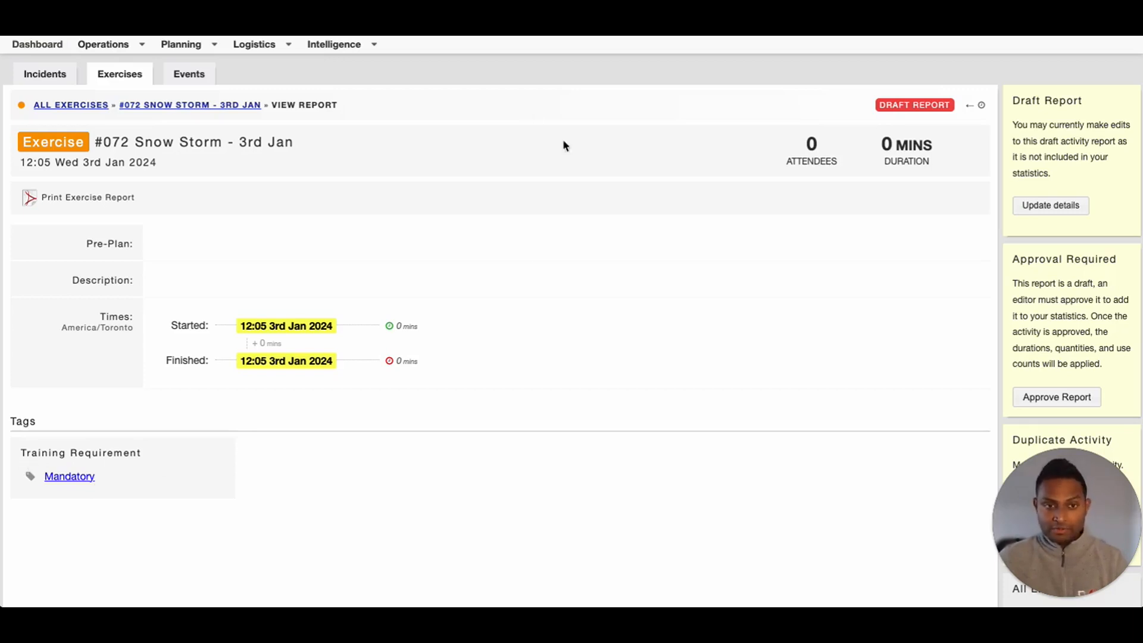
left_click(331, 46)
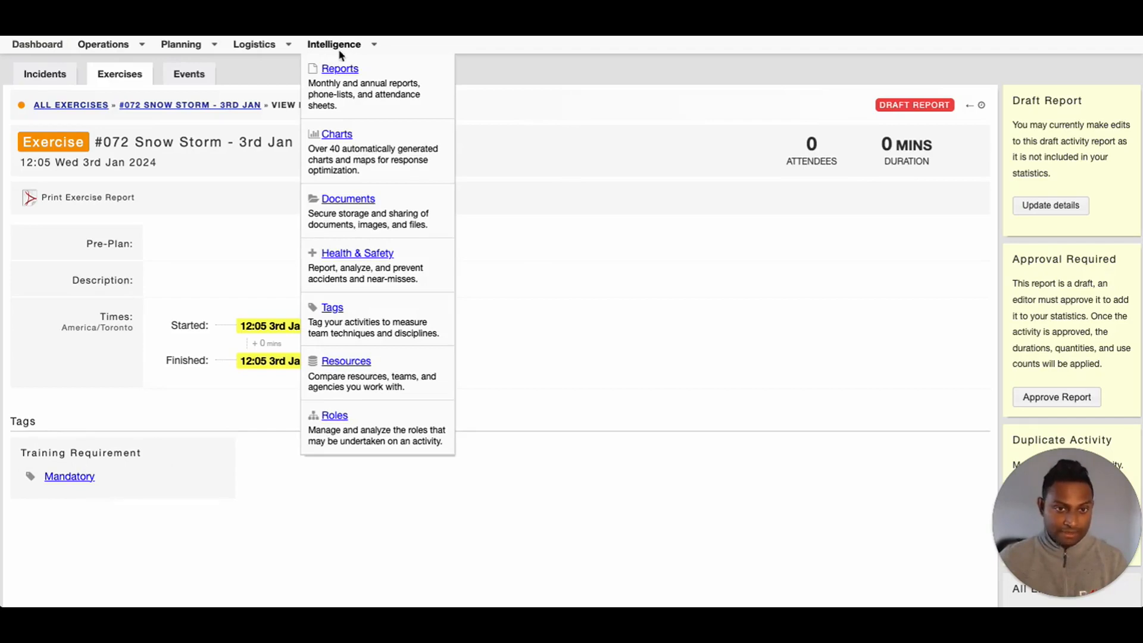
Start a new All Activities custom report filtered by the Mandatory tag
left_click(339, 69)
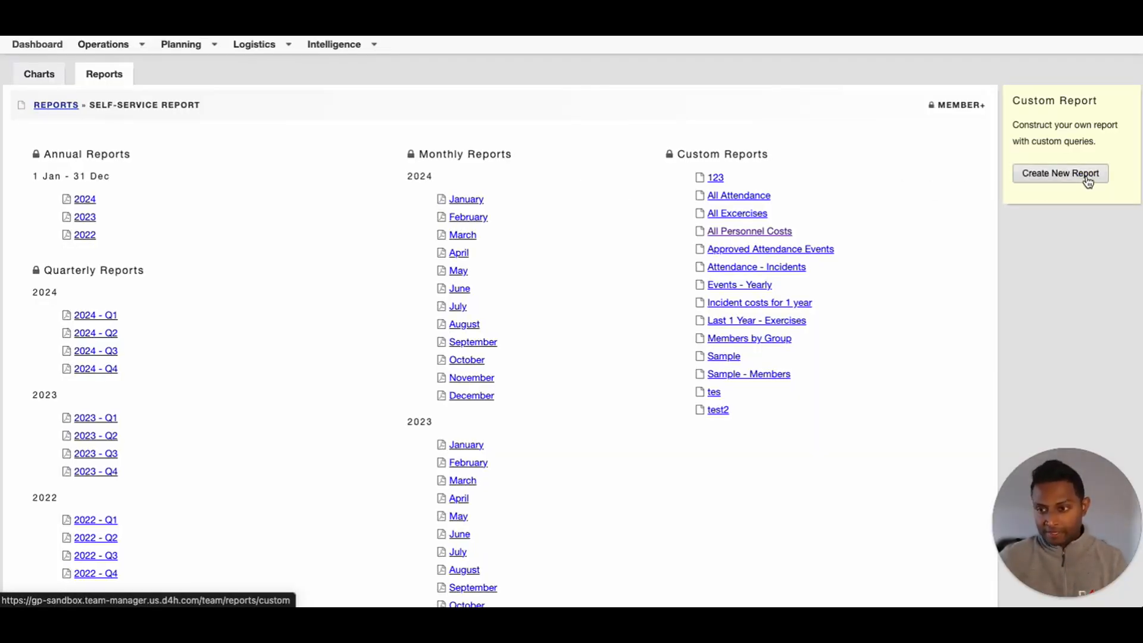
left_click(1089, 180)
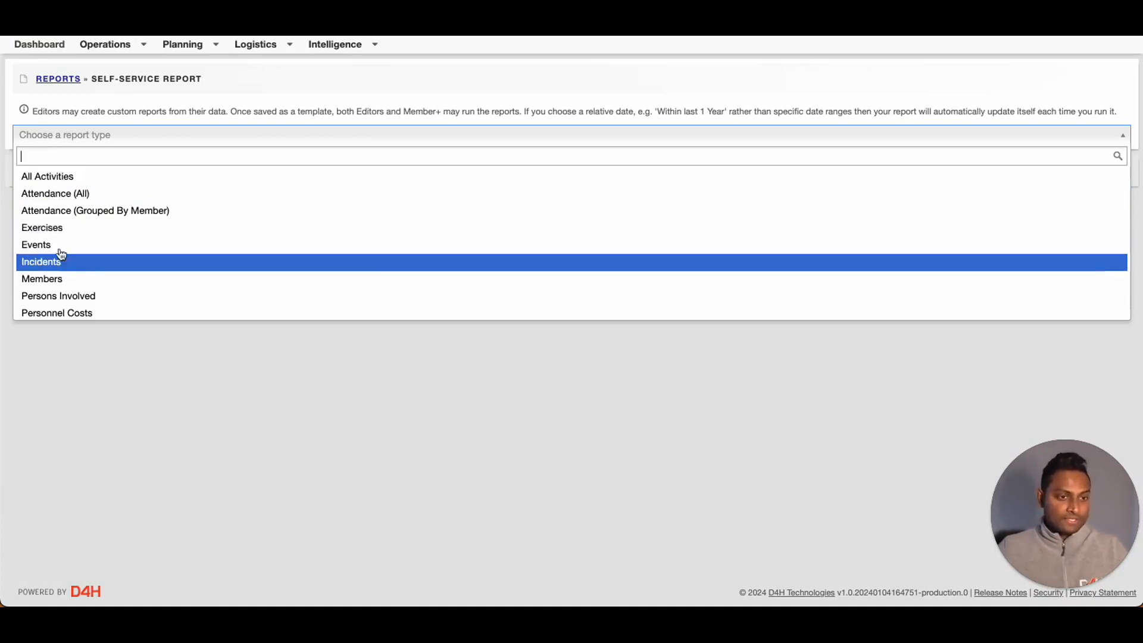
left_click(44, 181)
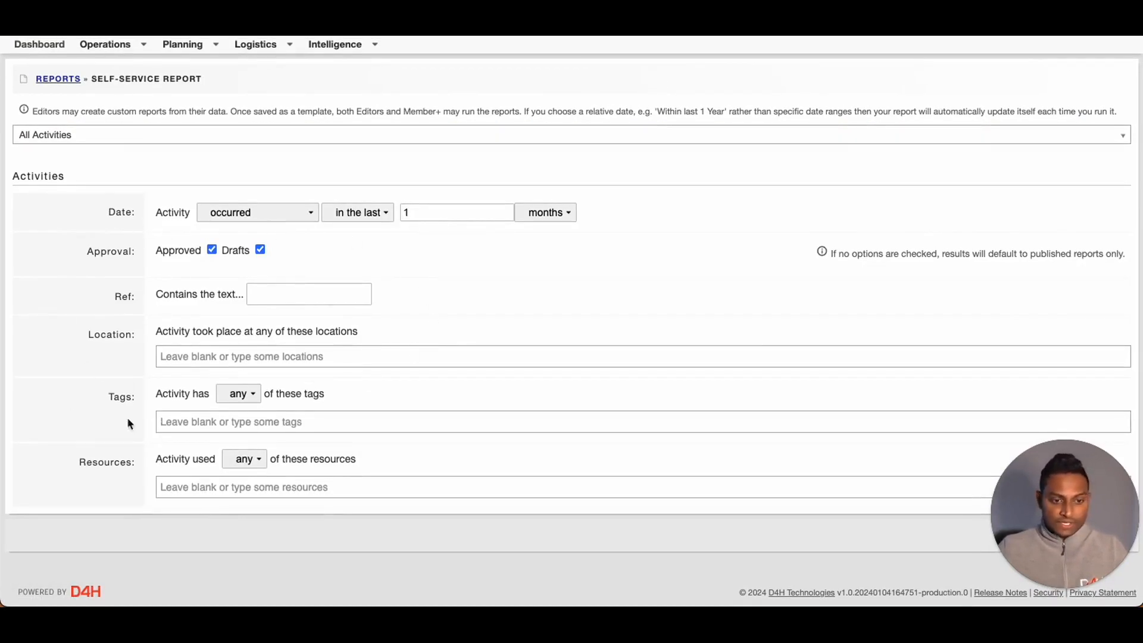
left_click(208, 421)
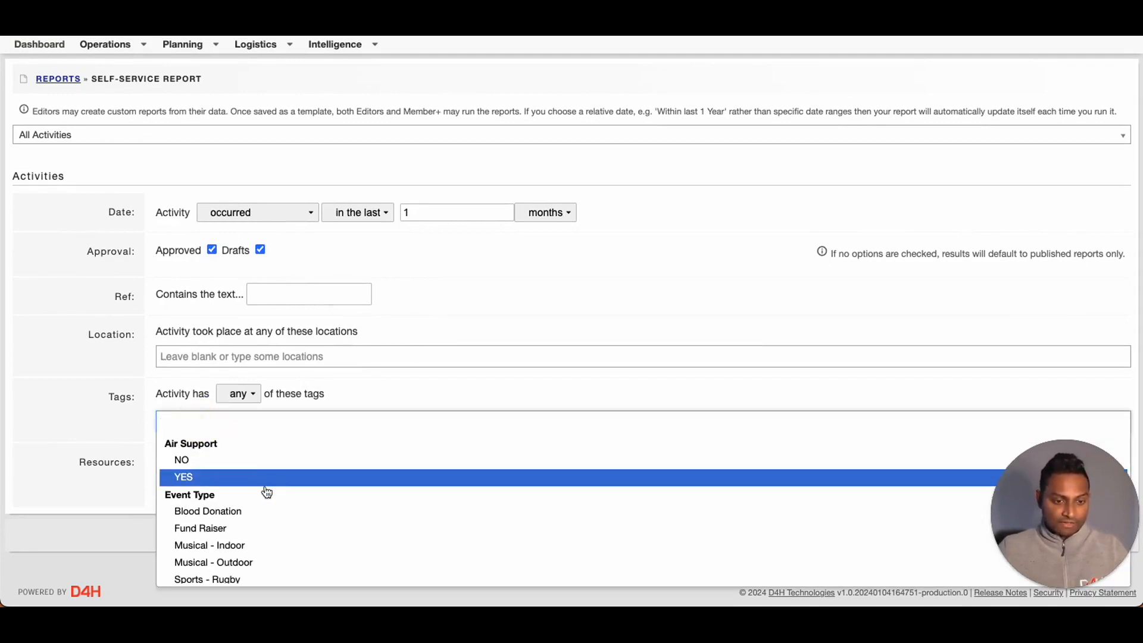
scroll(262, 497, "down", 5)
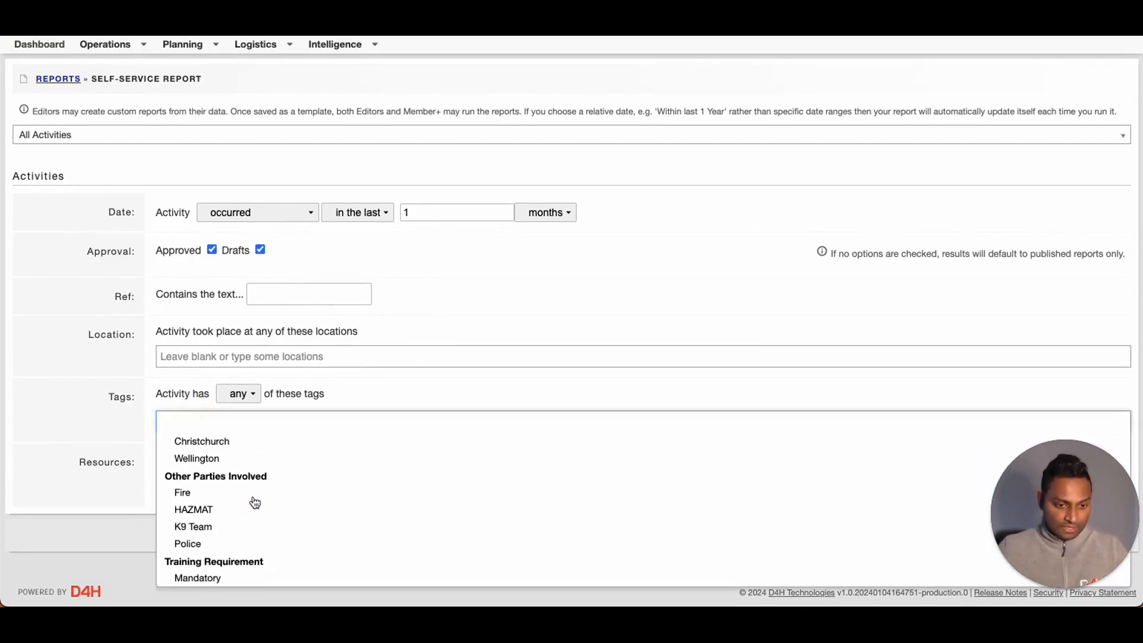
scroll(254, 503, "down", 3)
left_click(213, 493)
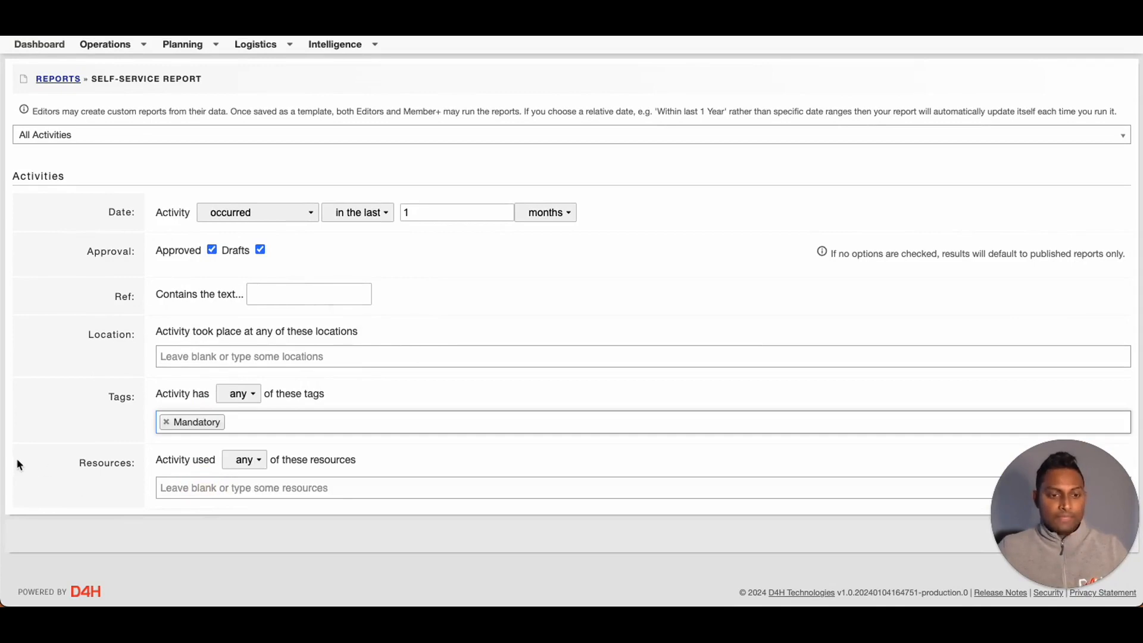
Run the report and review its single result, #072 Snow Storm - 3rd Jan
left_click(1087, 540)
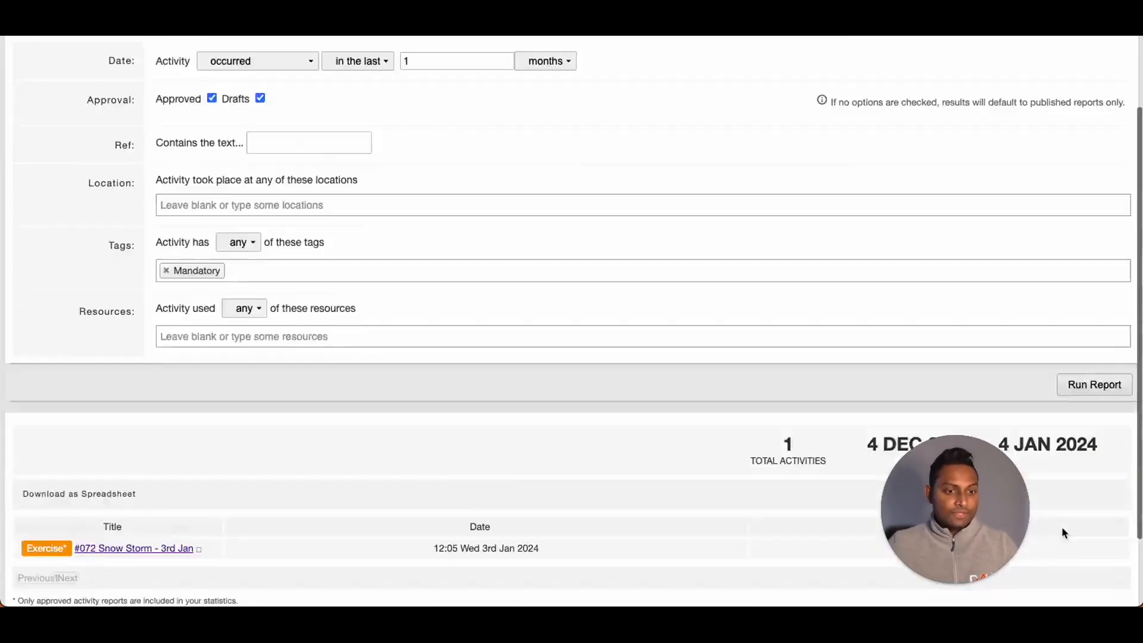
scroll(1062, 526, "down", 2)
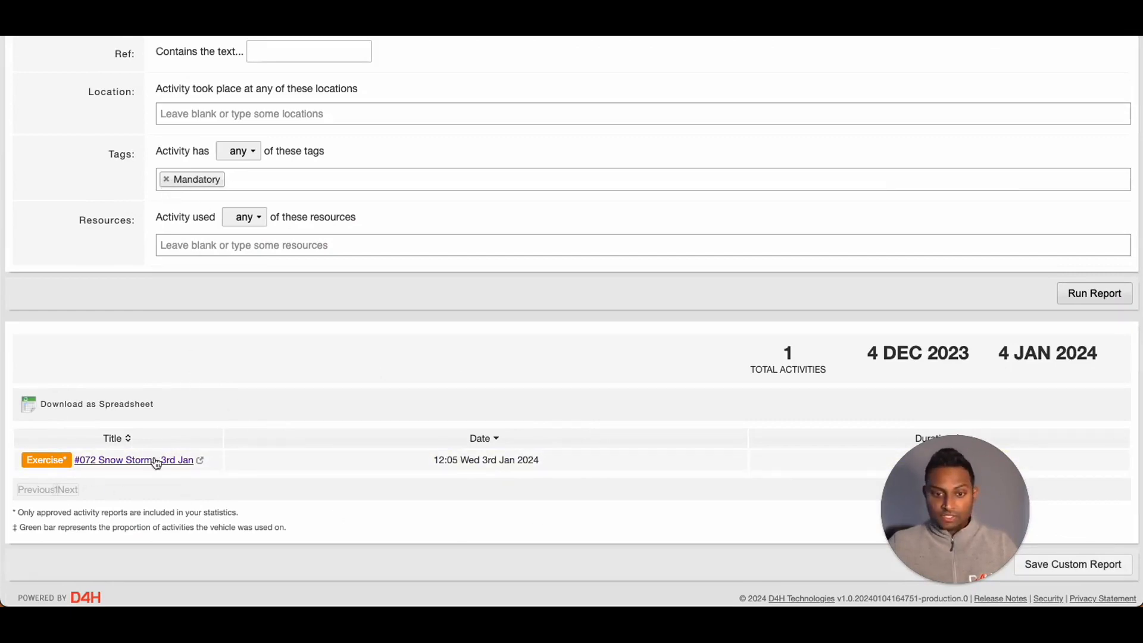
scroll(113, 397, "down", 1)
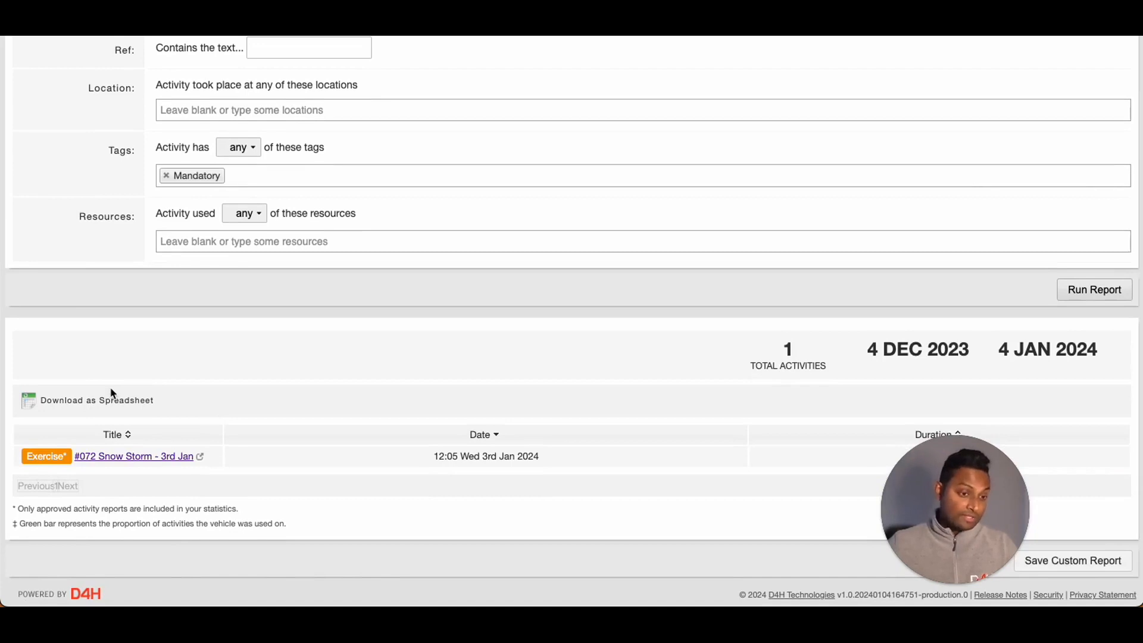
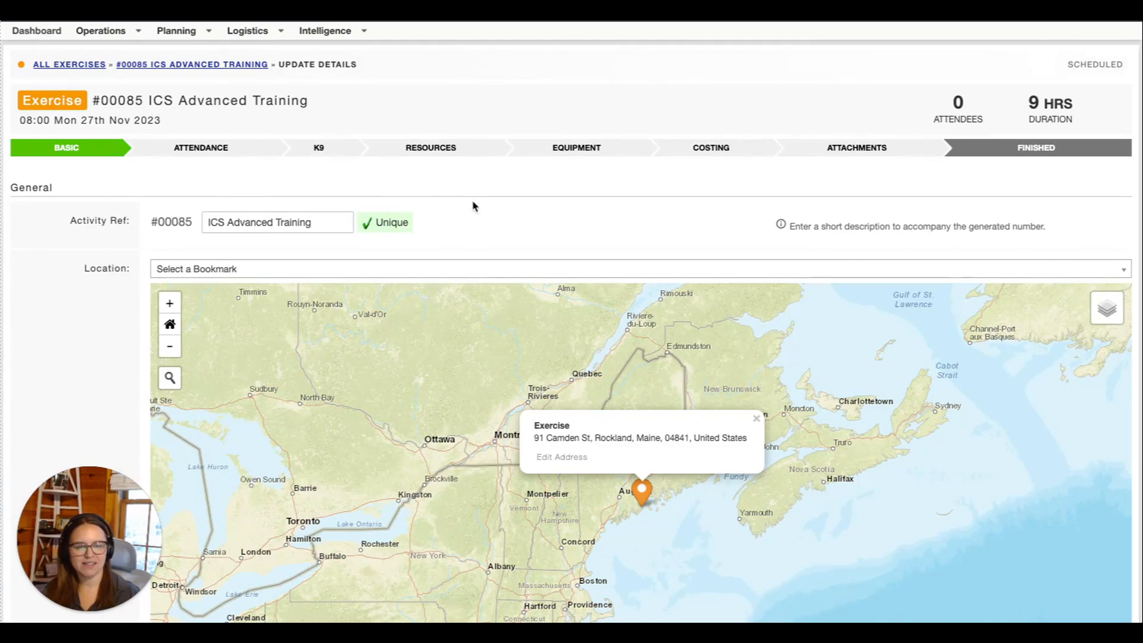
Review the exercise's location map, dates, pre-plan, description and tags
scroll(473, 206, "down", 1)
scroll(109, 257, "down", 3)
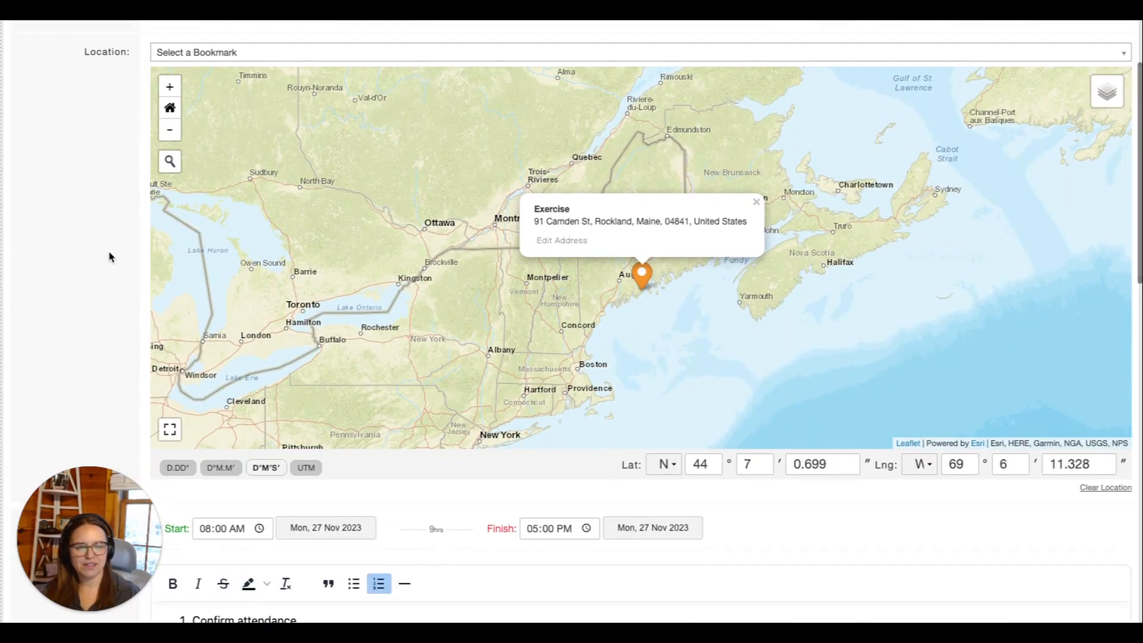
scroll(76, 238, "down", 5)
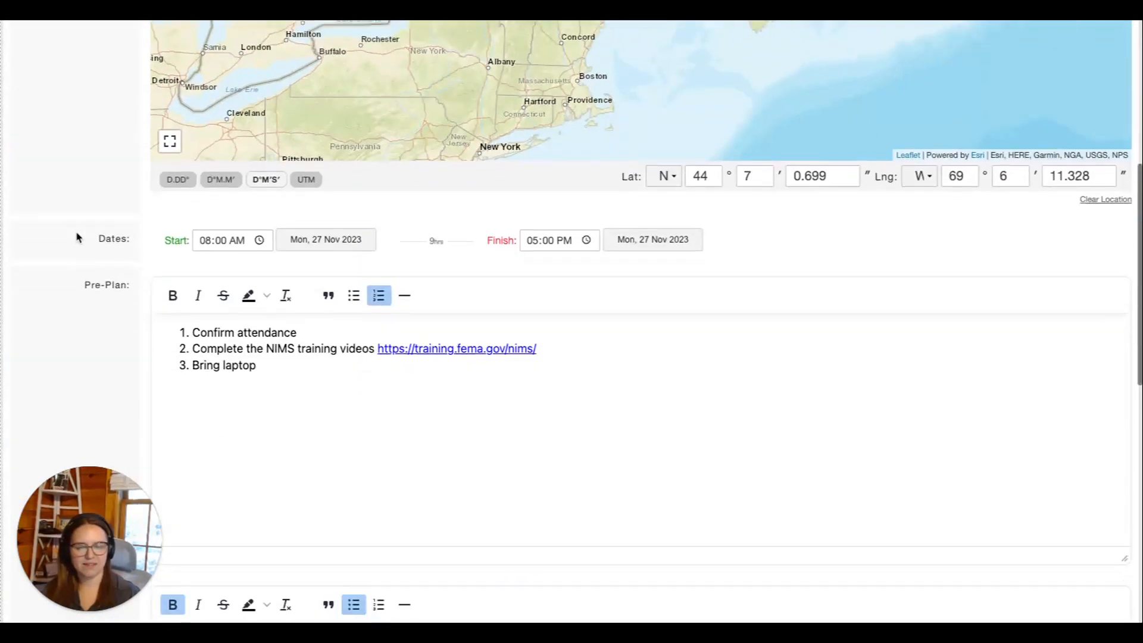
scroll(76, 237, "down", 3)
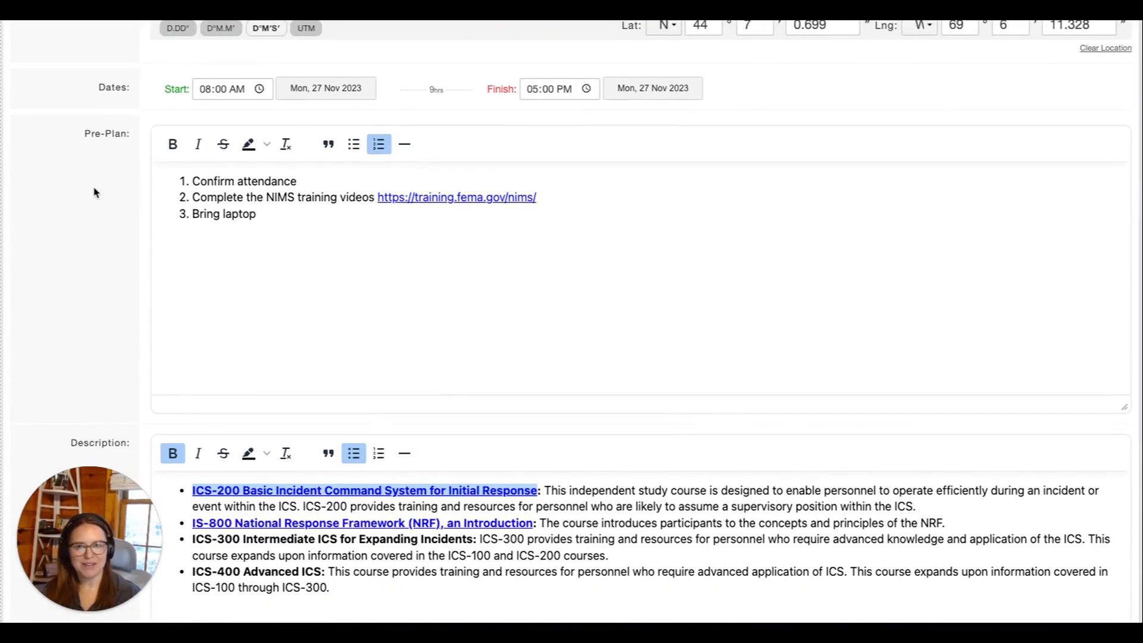
scroll(94, 192, "down", 6)
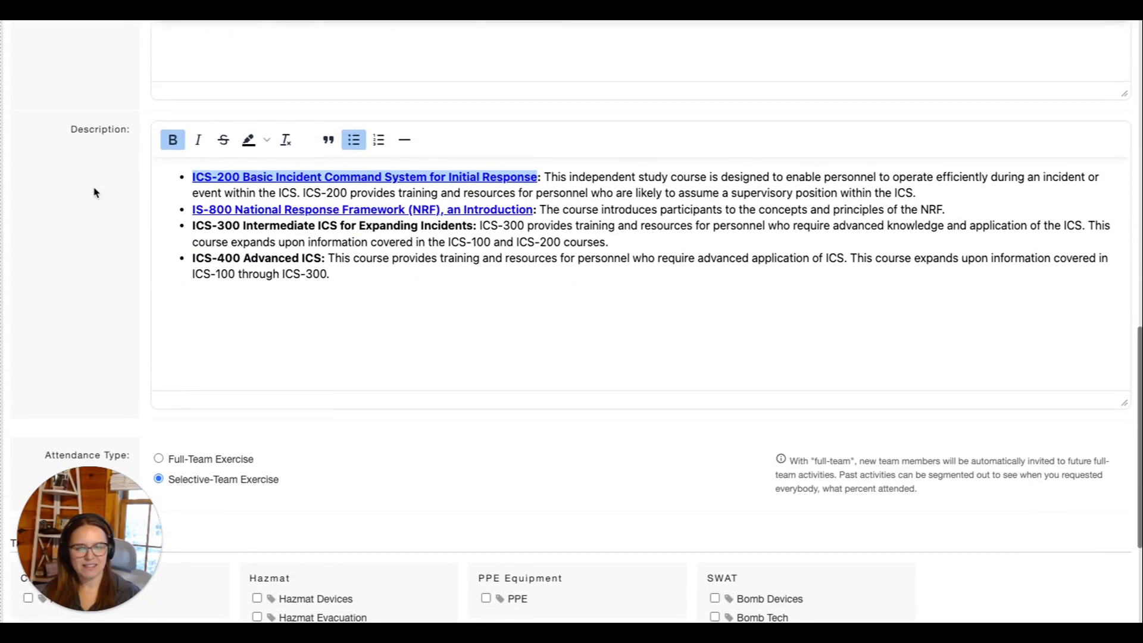
scroll(94, 192, "down", 2)
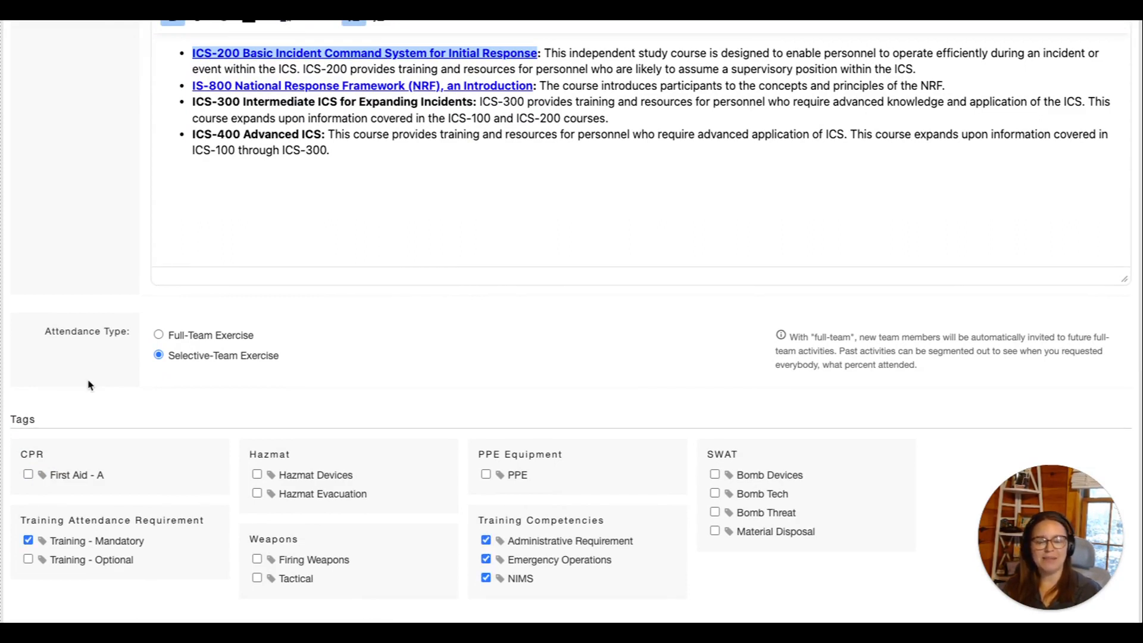
scroll(88, 385, "down", 3)
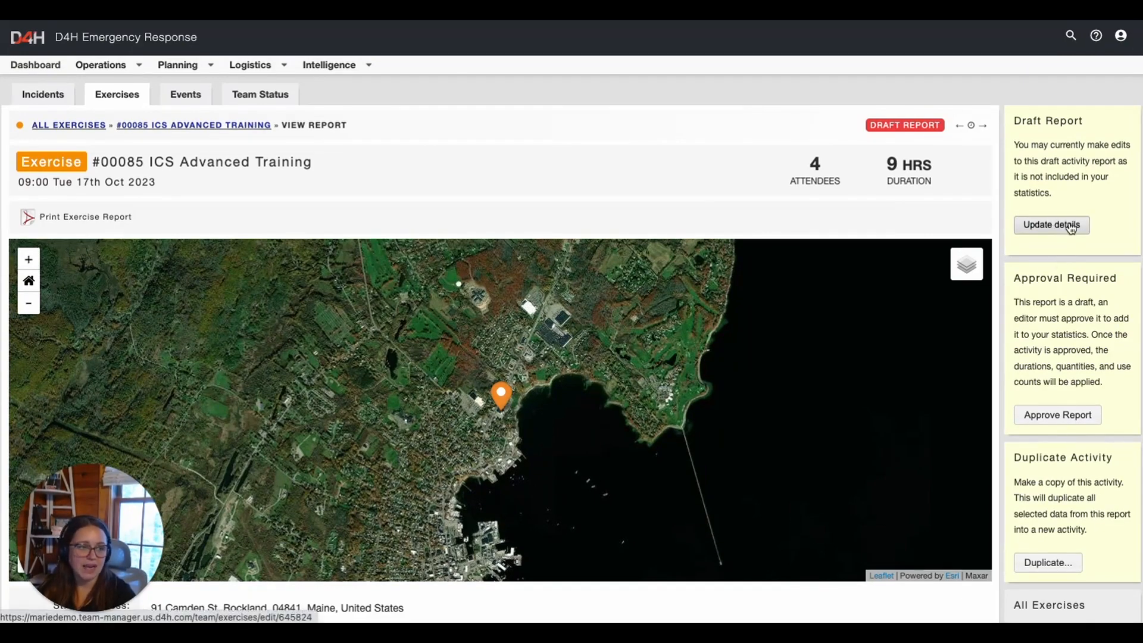
Edit exercise #00085's draft report details, starting at its Attendance step
left_click(1071, 229)
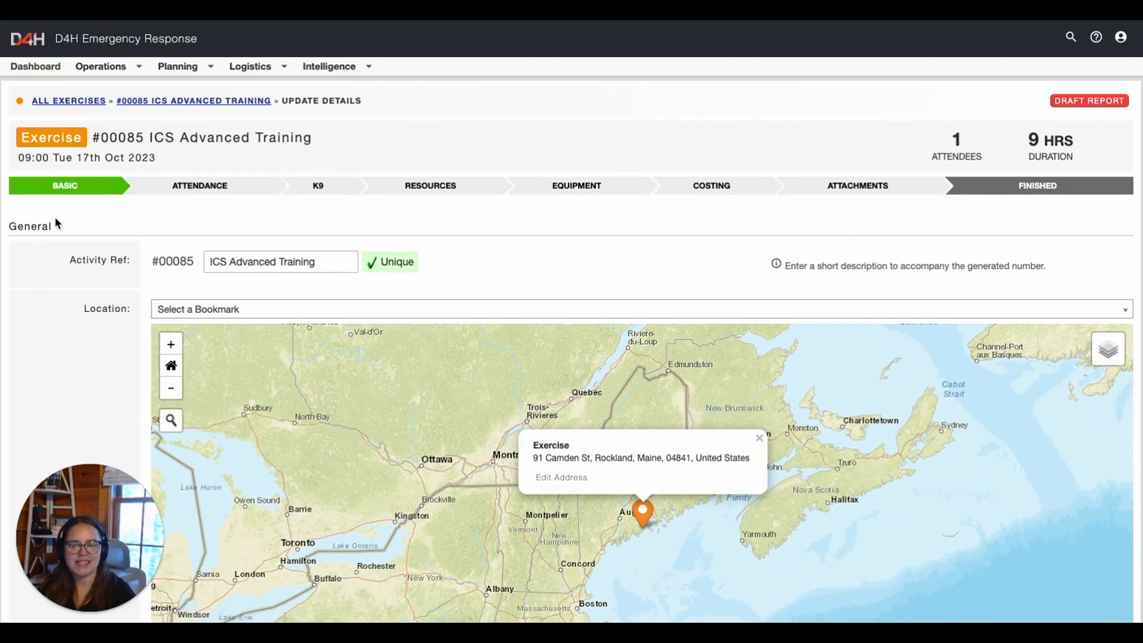
left_click(196, 192)
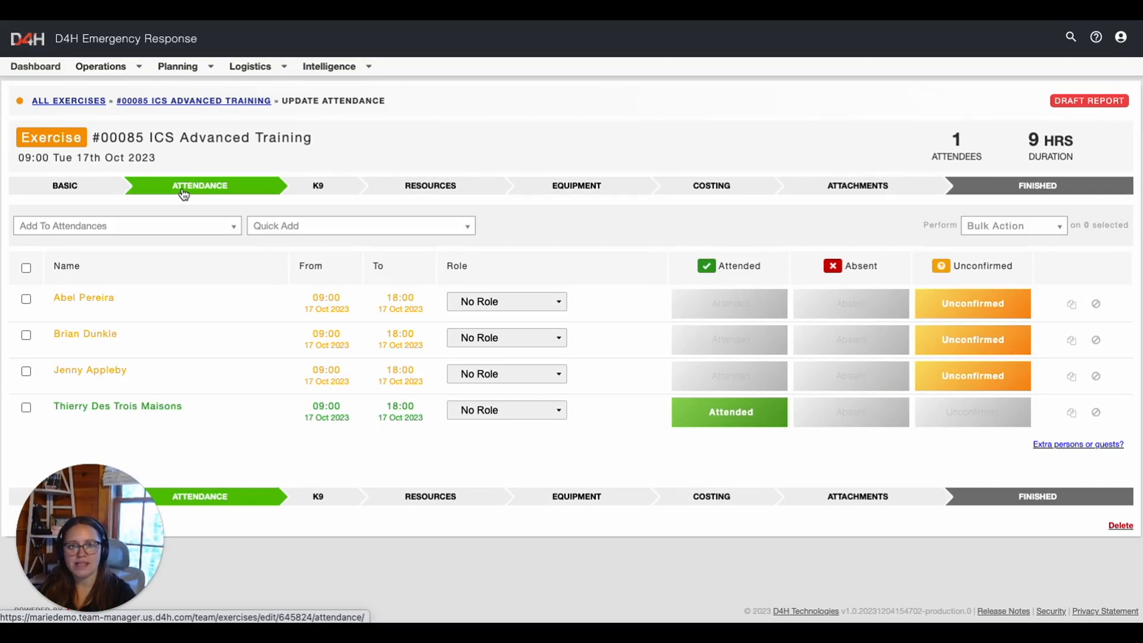
Add the bomb specialist to the exercise attendance list
left_click(123, 232)
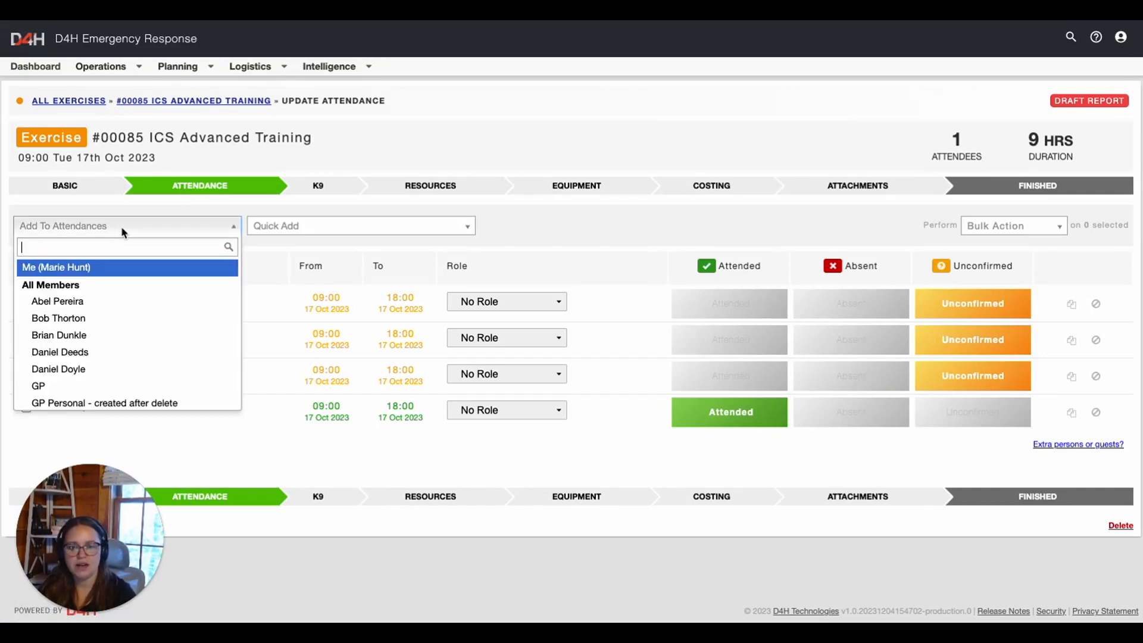
scroll(95, 328, "down", 1)
left_click(95, 328)
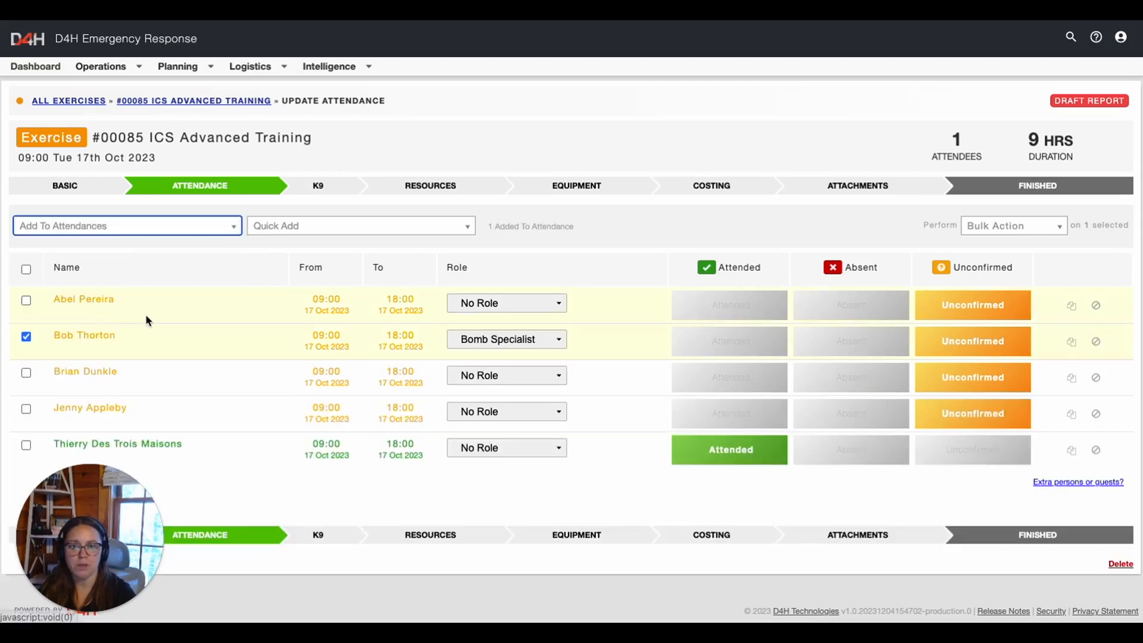
Quick-add a member from the Hazmat group to the attendance list
left_click(396, 228)
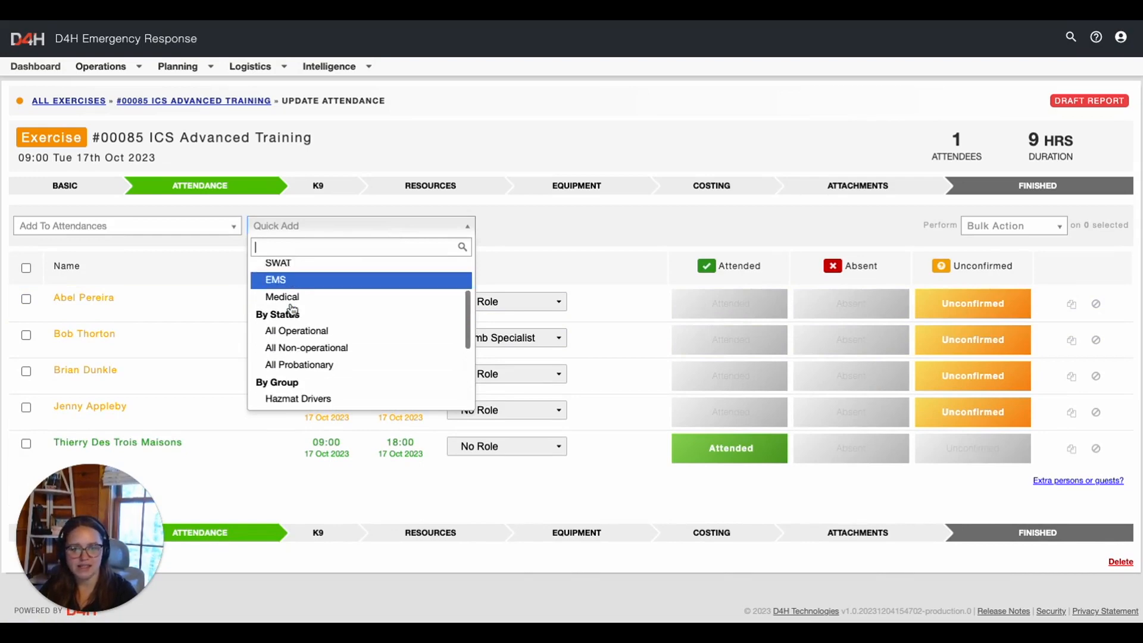
scroll(285, 301, "down", 3)
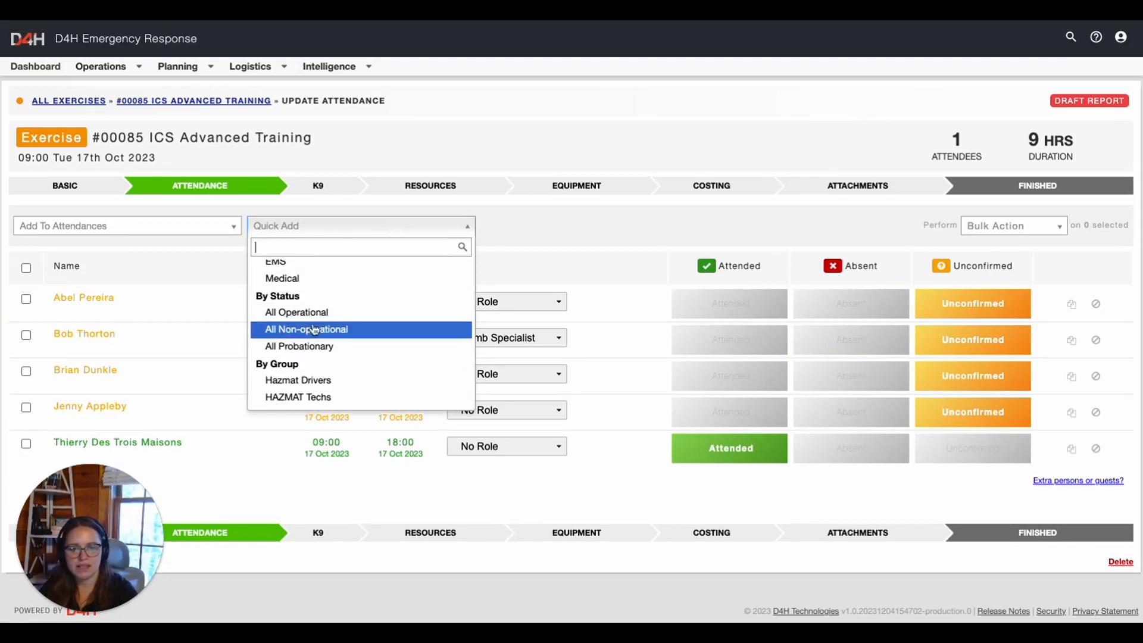
scroll(297, 342, "down", 2)
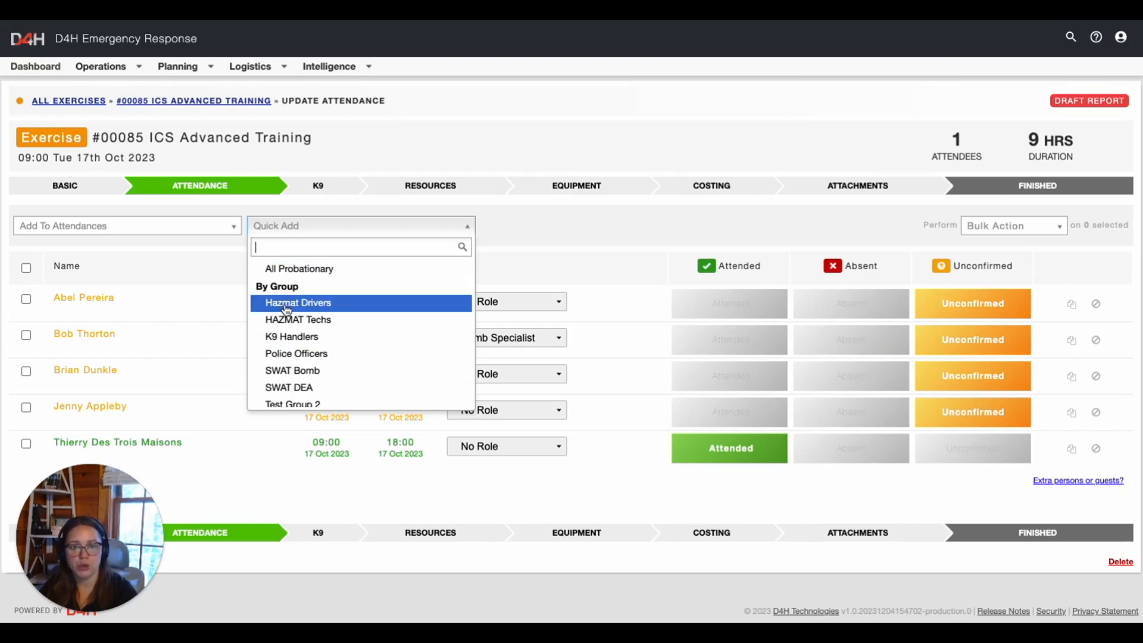
scroll(286, 308, "down", 2)
scroll(373, 278, "up", 6)
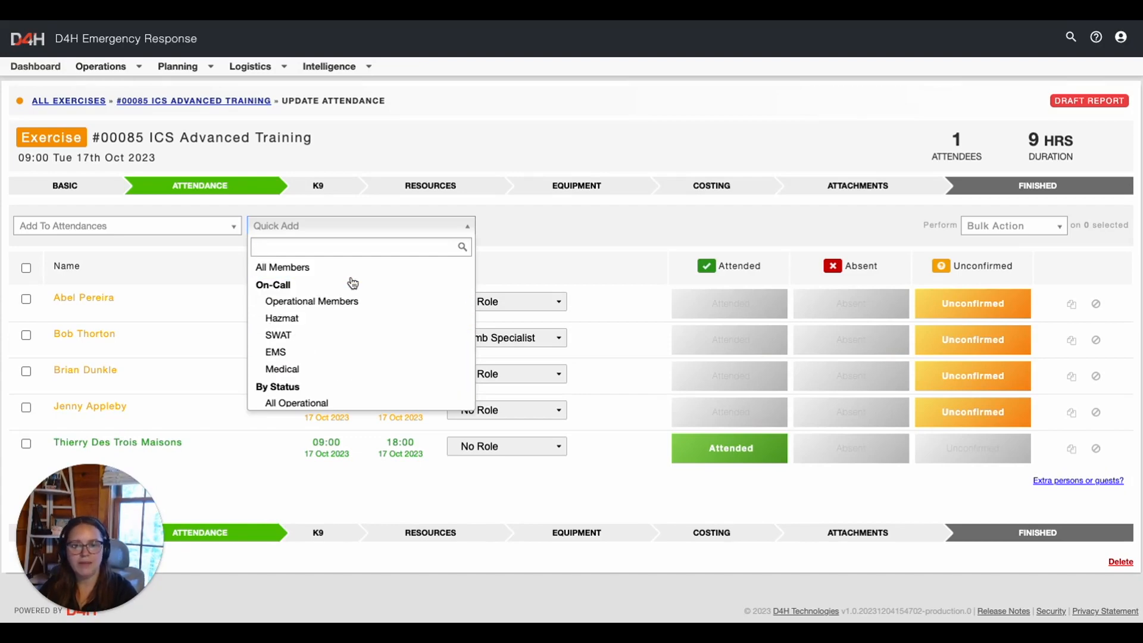
scroll(353, 283, "down", 3)
scroll(351, 281, "down", 3)
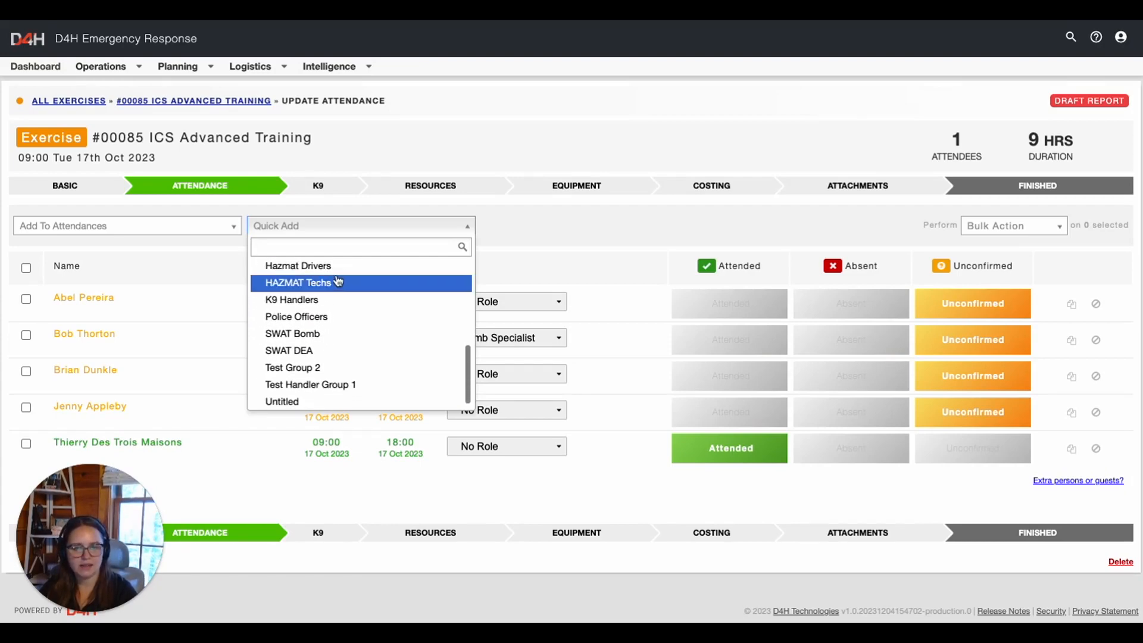
left_click(326, 274)
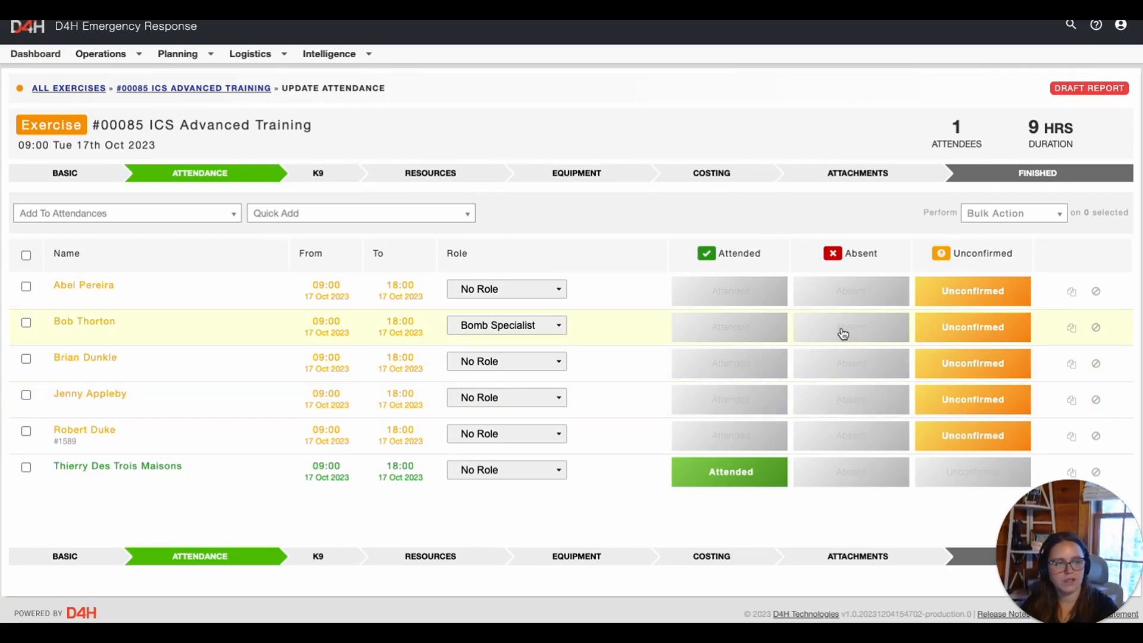
Update attendee statuses, bulk-marking the three unconfirmed attendees as Attended
left_click(852, 293)
left_click(722, 336)
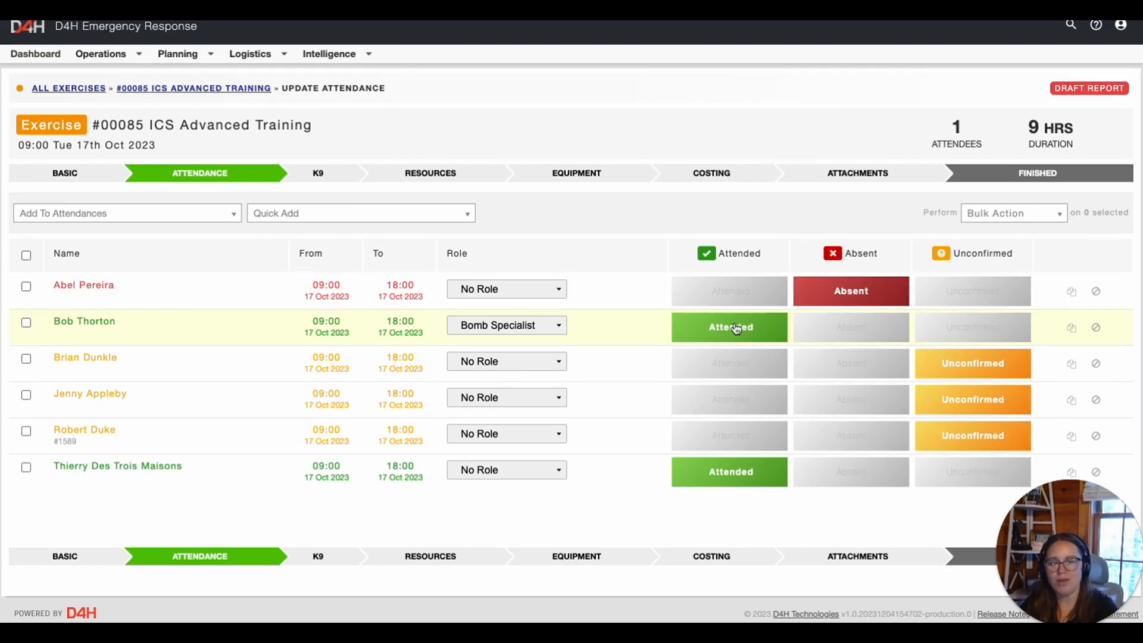
left_click(26, 358)
left_click(26, 395)
left_click(27, 431)
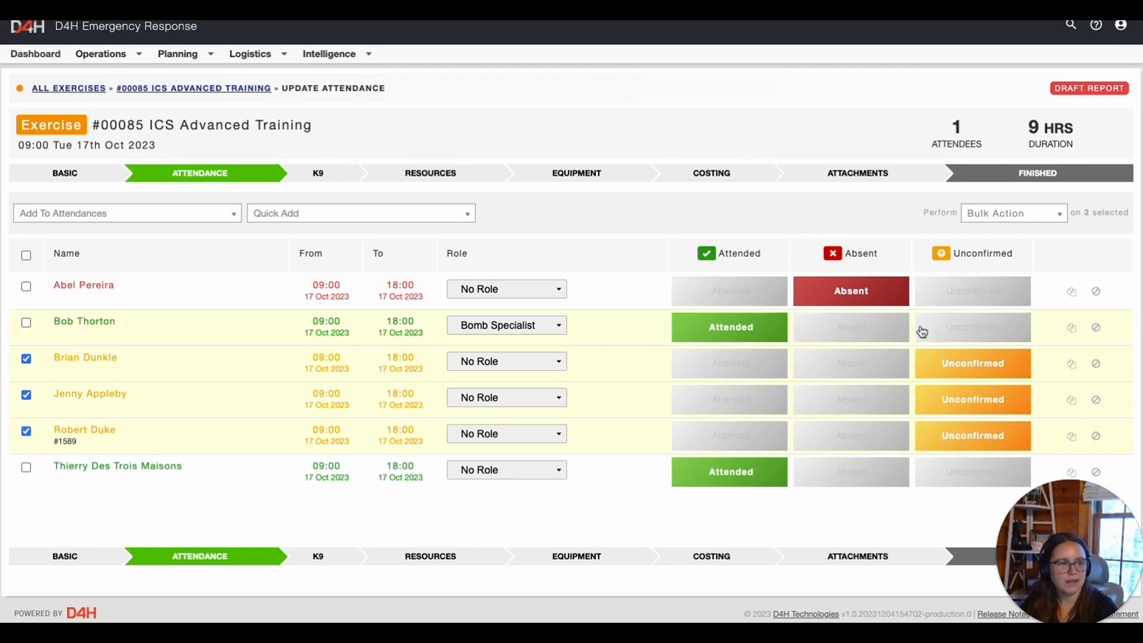
left_click(997, 214)
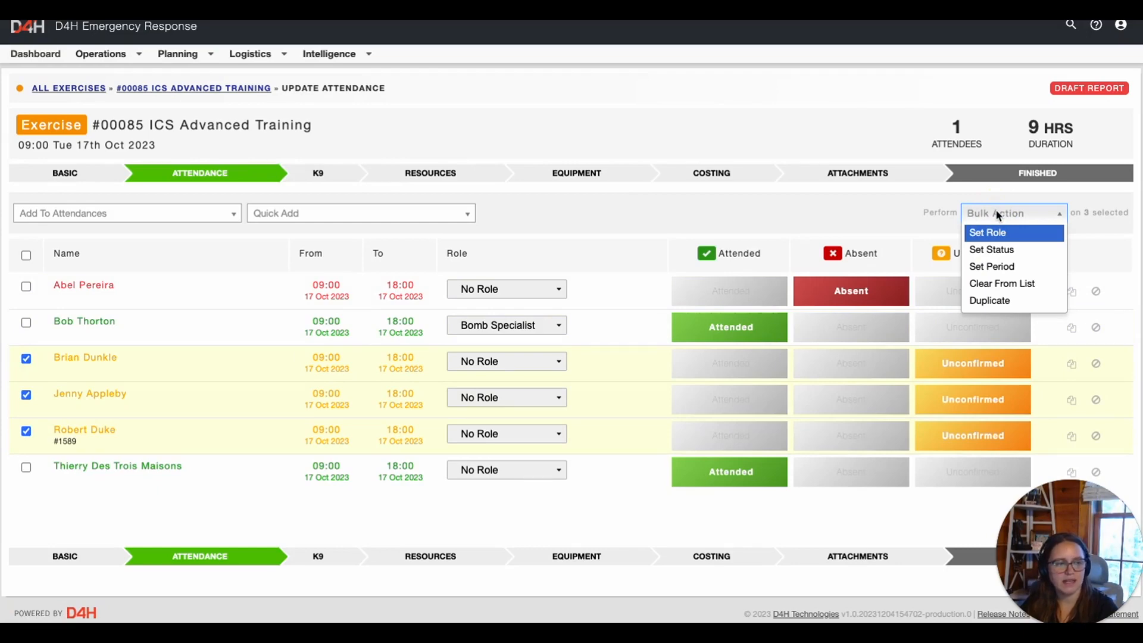
left_click(998, 250)
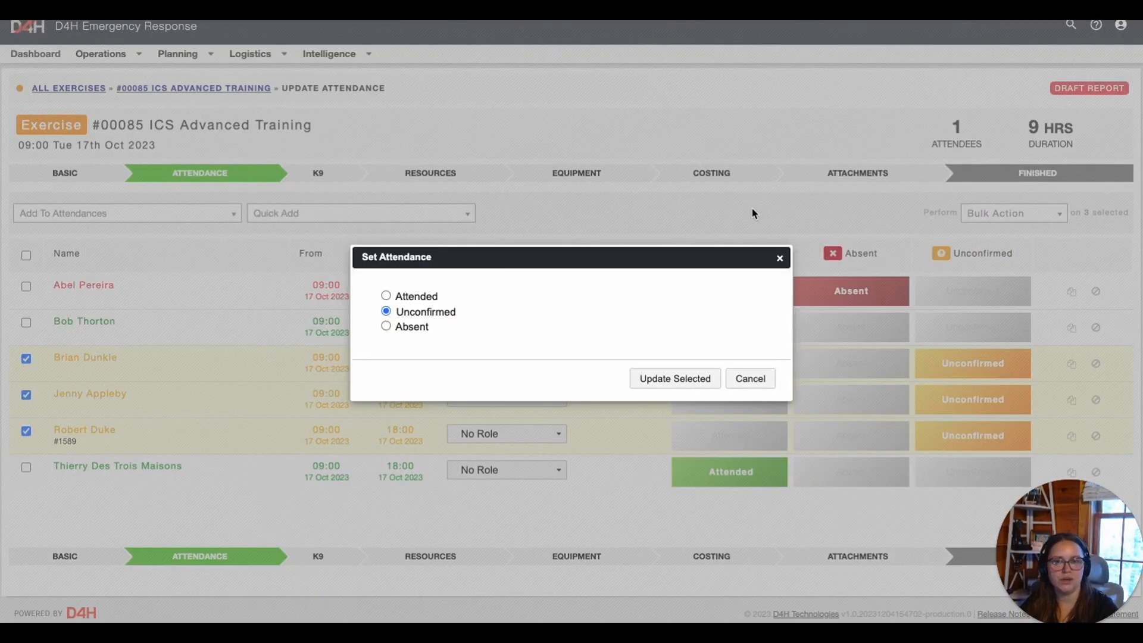
left_click(416, 296)
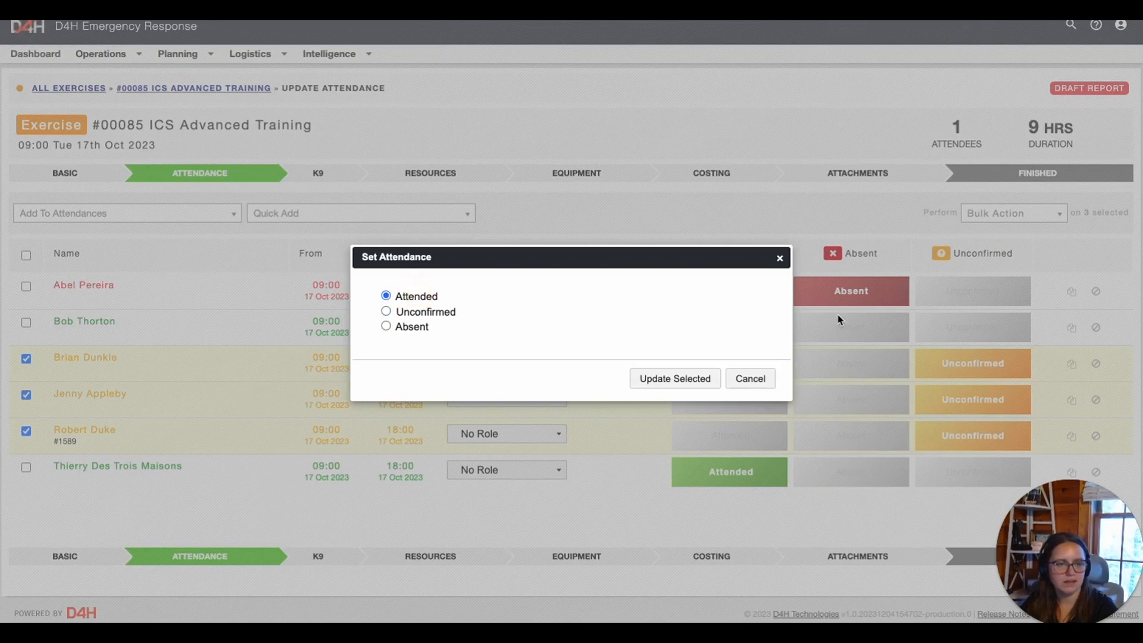
left_click(676, 381)
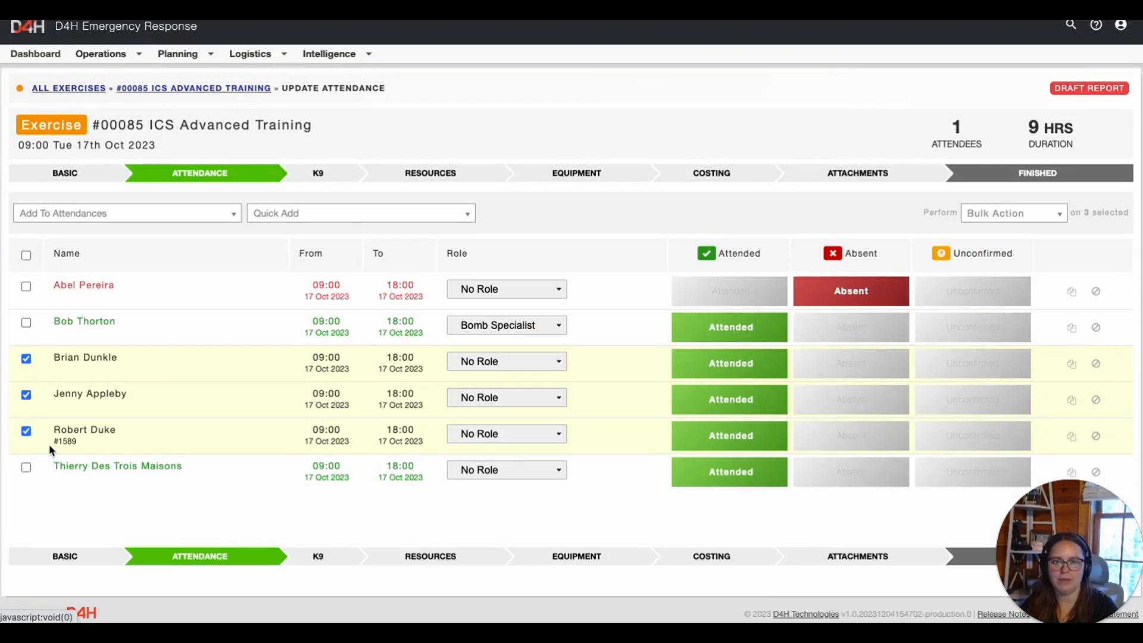
left_click(987, 215)
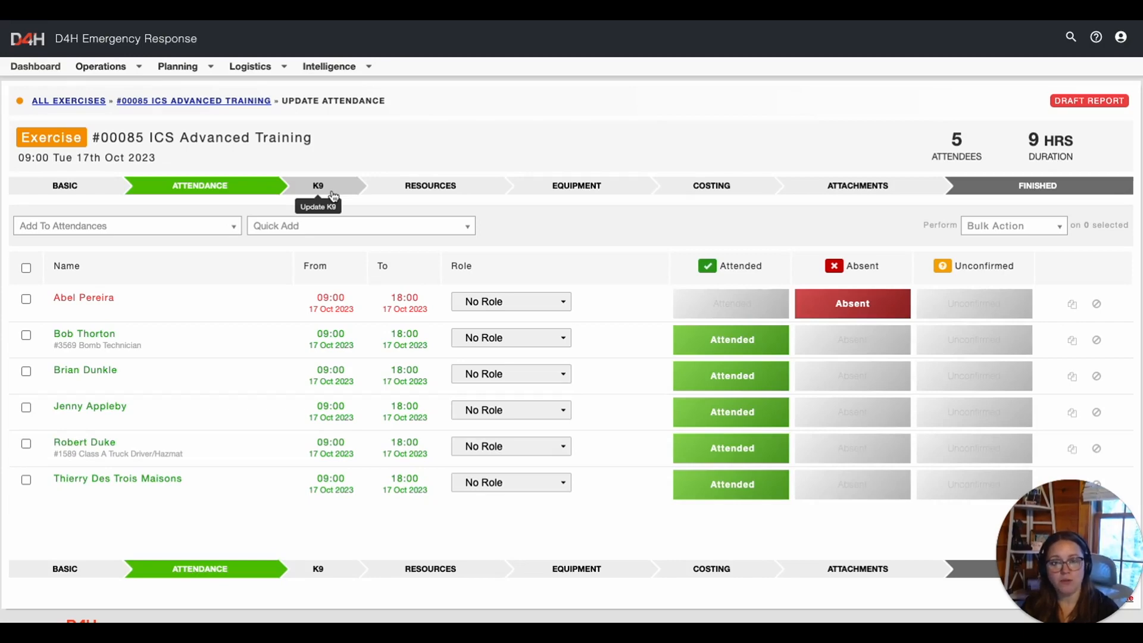
Add yourself to the attendance list as Attended and save attendance
left_click(162, 228)
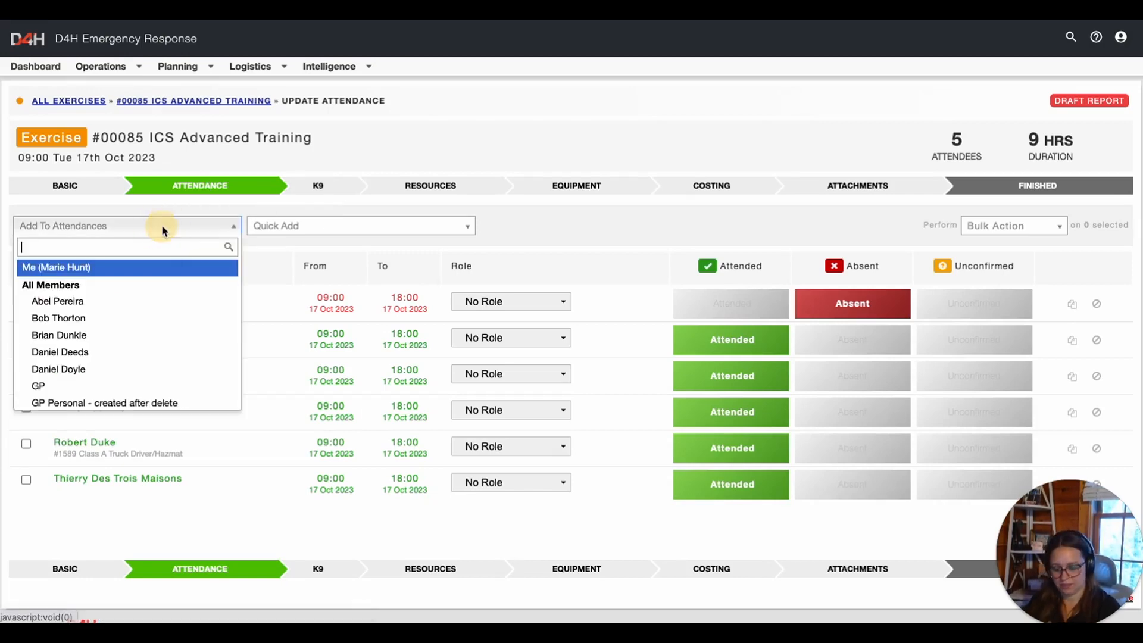
left_click(146, 266)
left_click(739, 449)
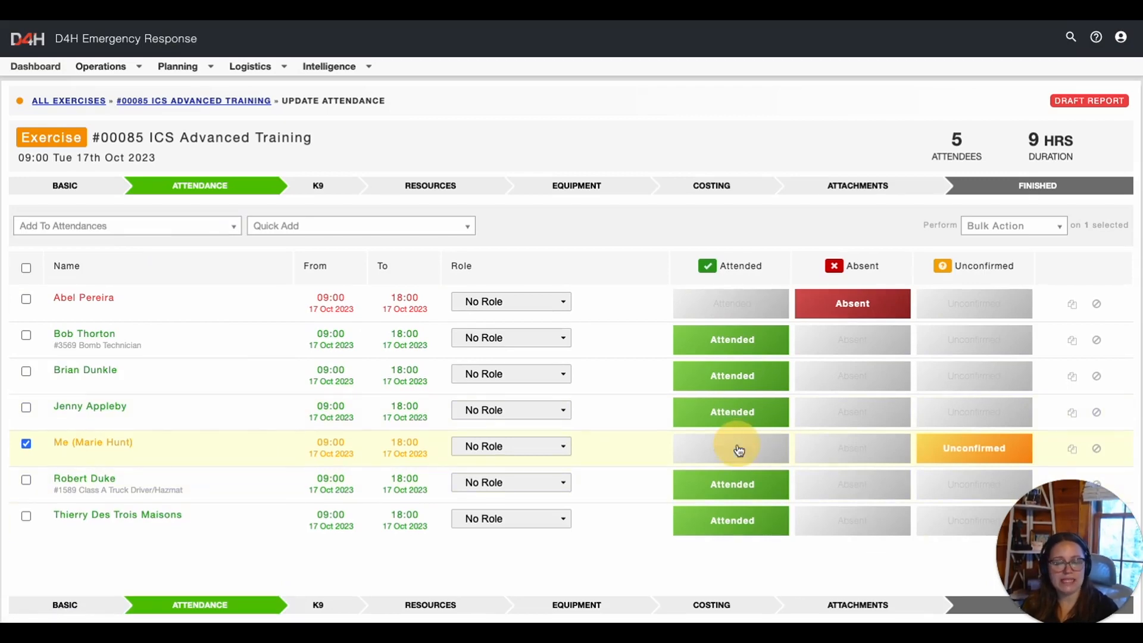
left_click(739, 450)
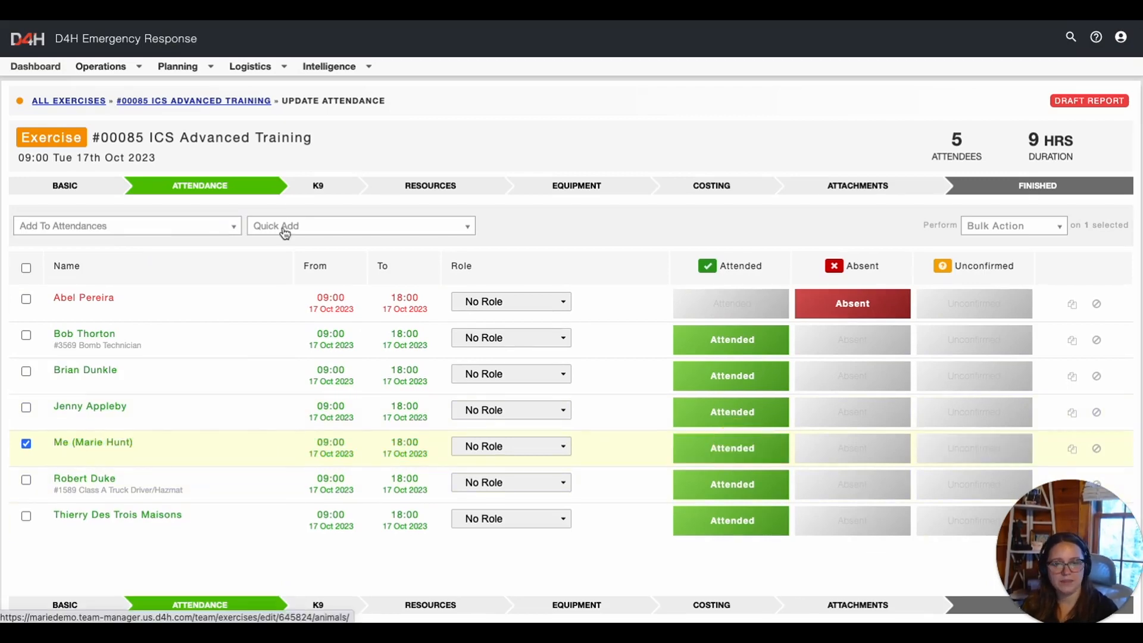
left_click(319, 187)
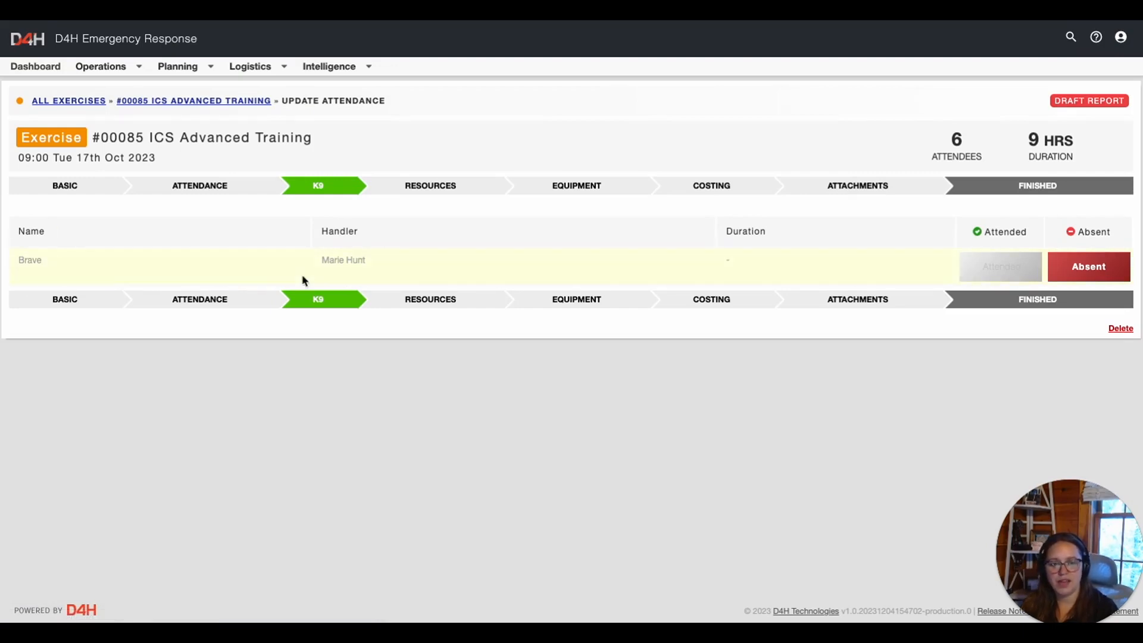
Mark K9 Brave as attended for 9 hours and finish editing
left_click(1010, 274)
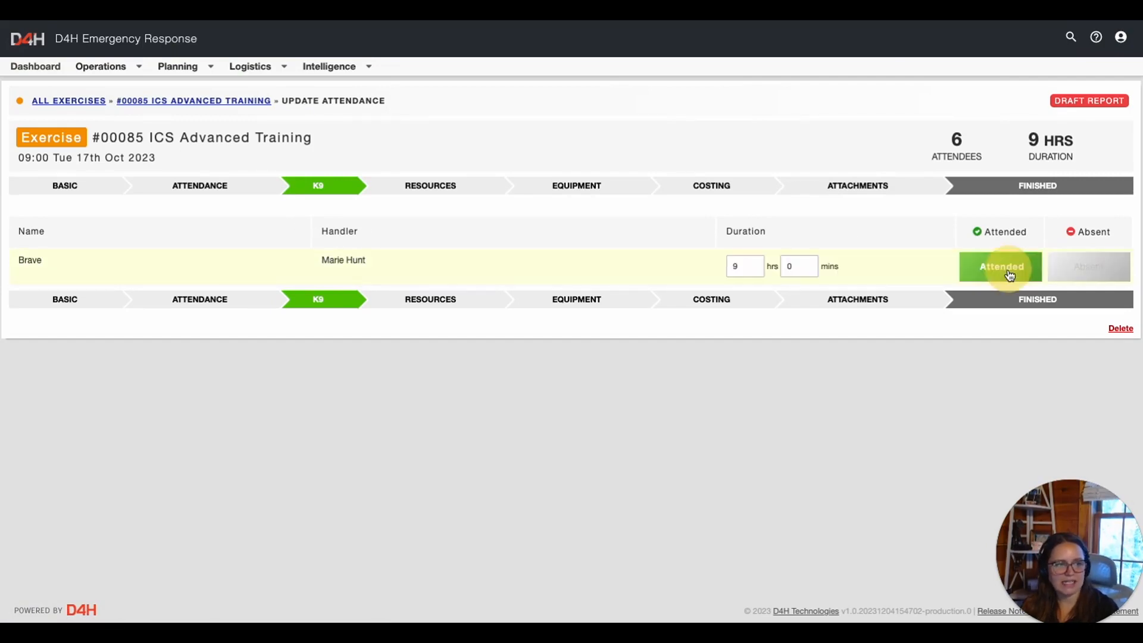
double_click(738, 267)
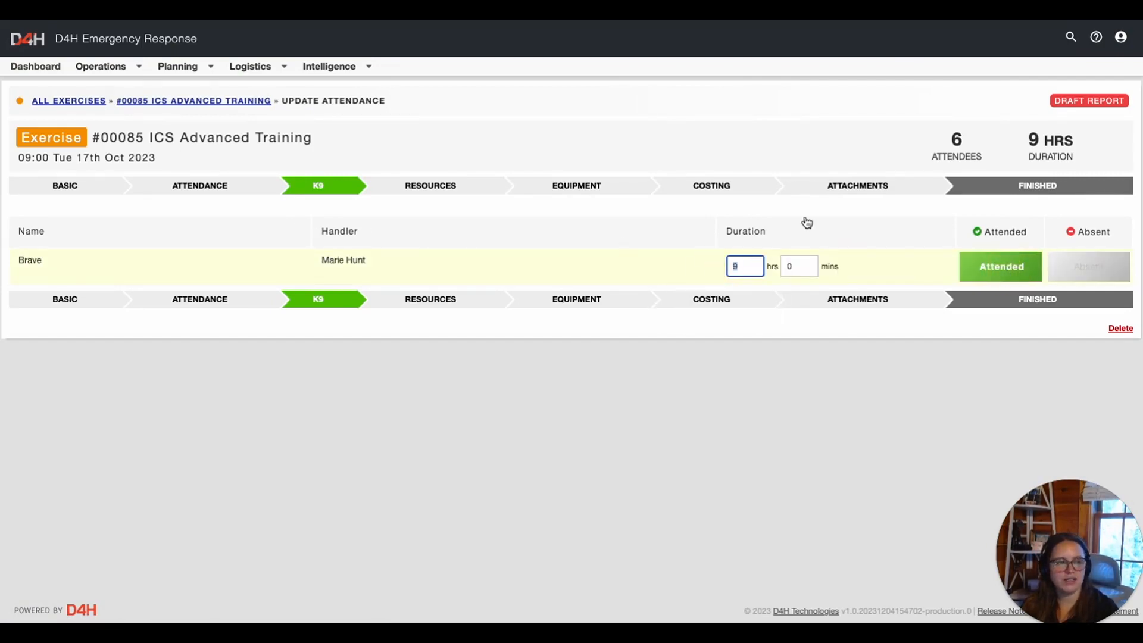
left_click(1052, 188)
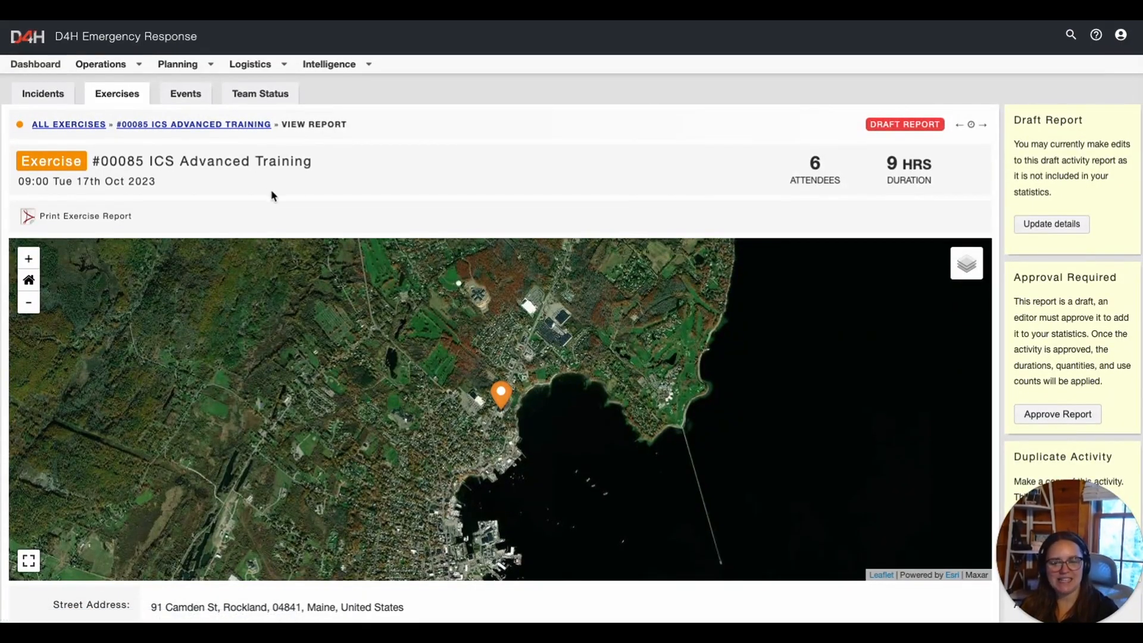
scroll(273, 195, "down", 7)
scroll(273, 194, "down", 10)
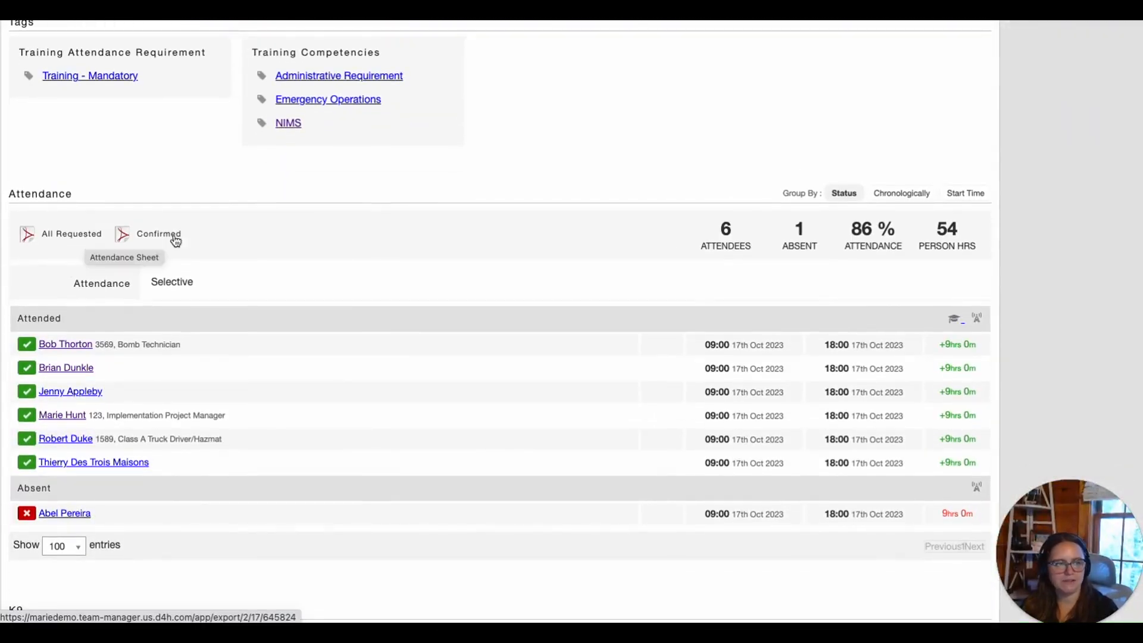
left_click_drag(896, 231, 819, 261)
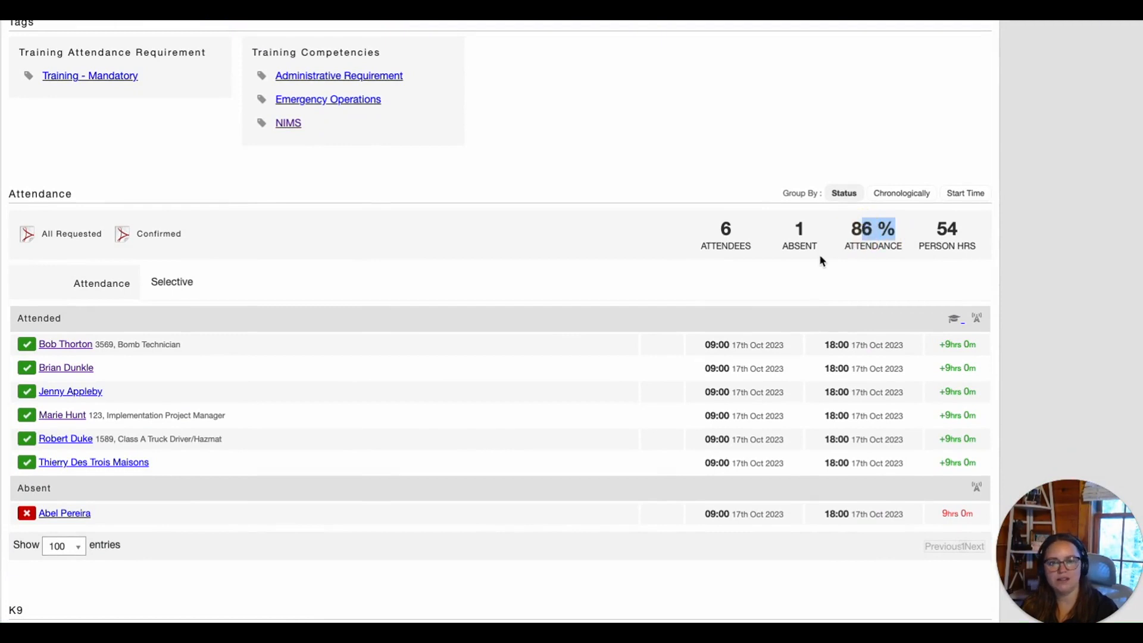
left_click_drag(936, 227, 974, 243)
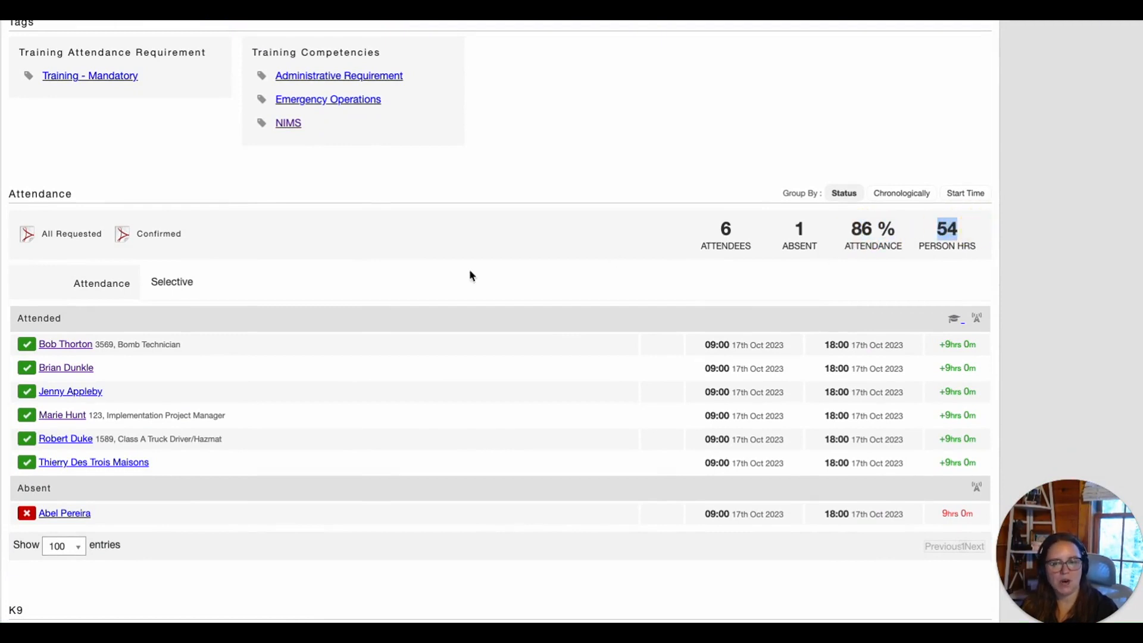
scroll(411, 284, "down", 5)
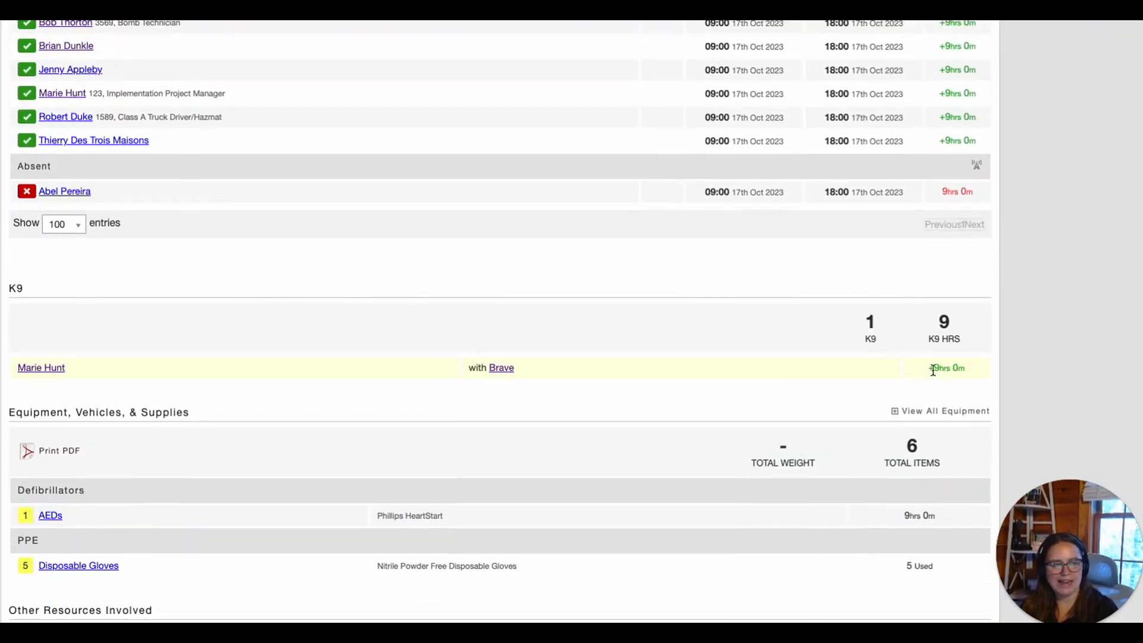
left_click(9, 285, "shift")
left_click(213, 300)
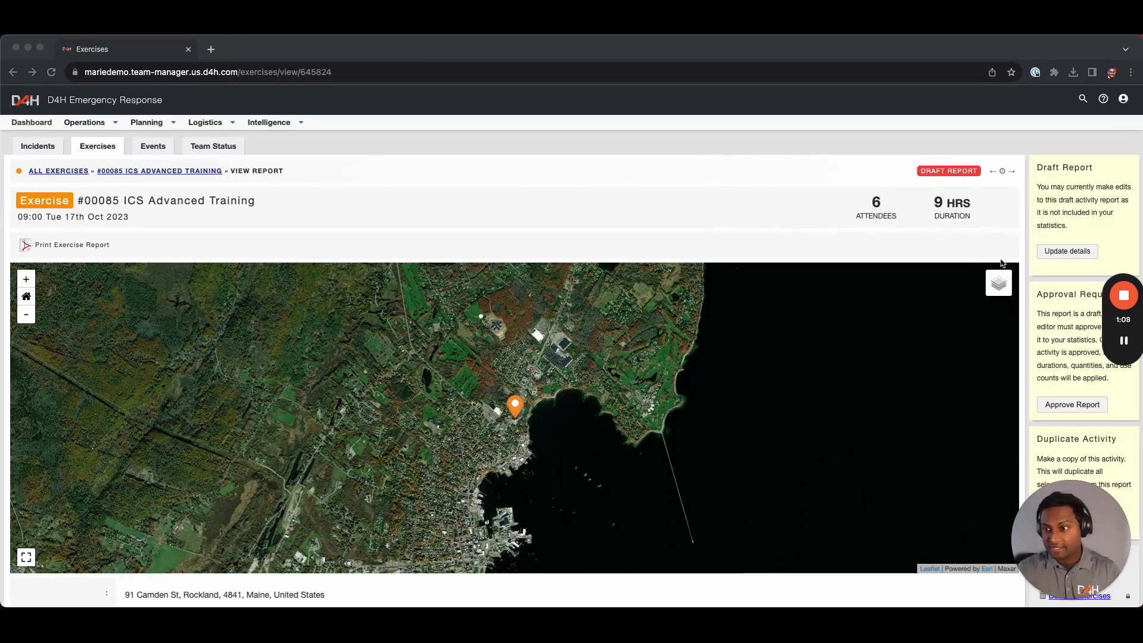
Open Update details on exercise #00085 at the Resources Involved step
left_click(1066, 252)
left_click(1066, 252)
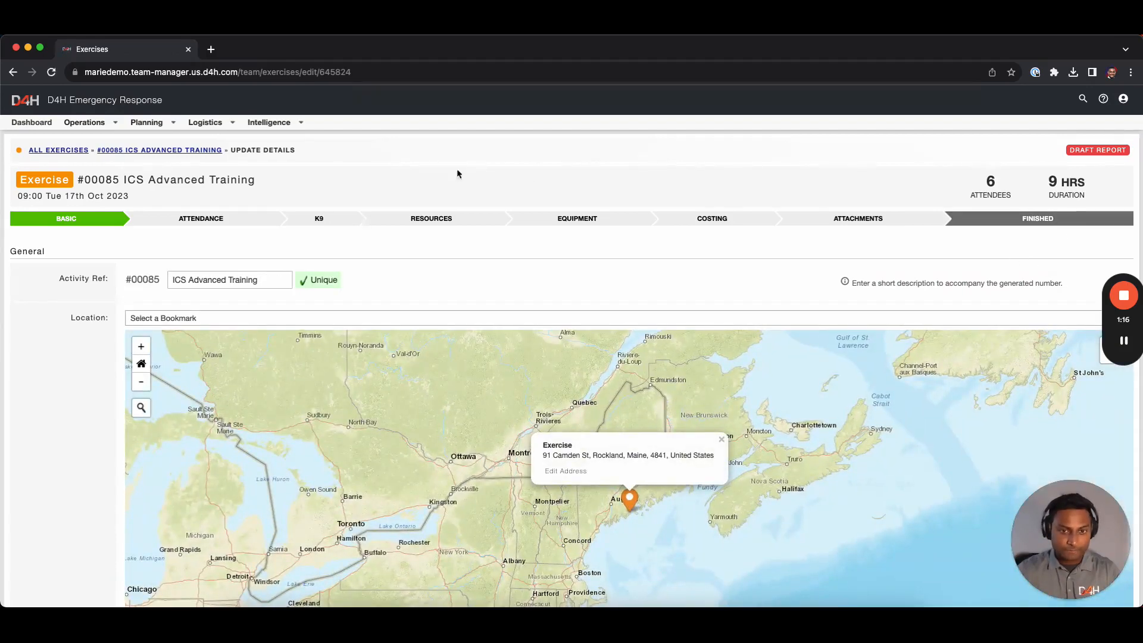
left_click(435, 219)
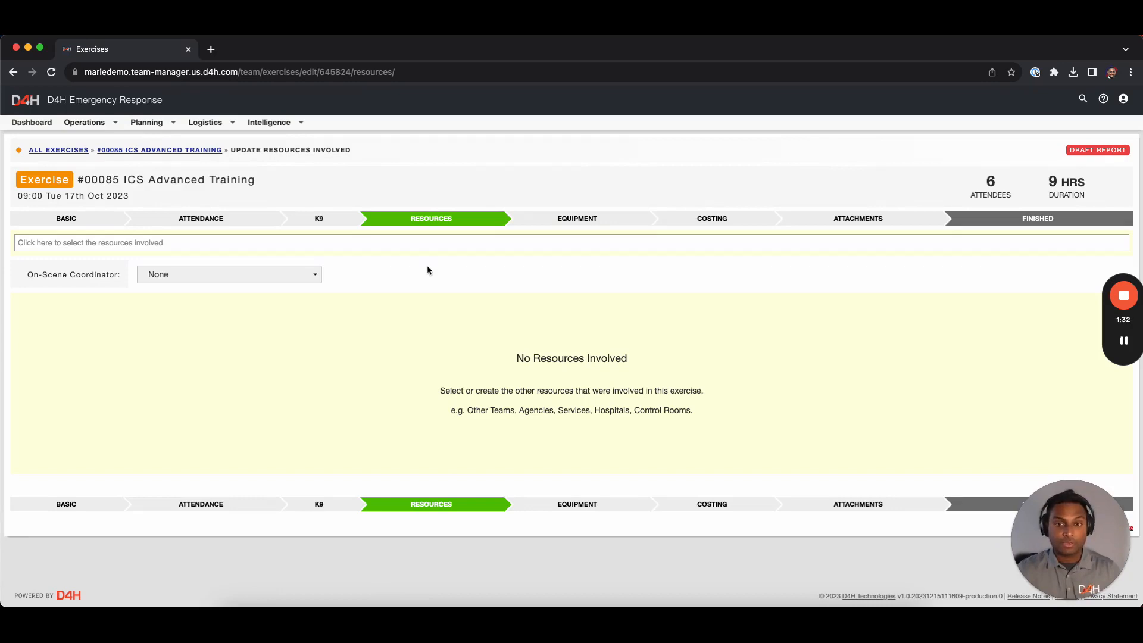
Add Coast Guard Sector Houston-Galveston as a resource involved in exercise #00085
left_click(391, 243)
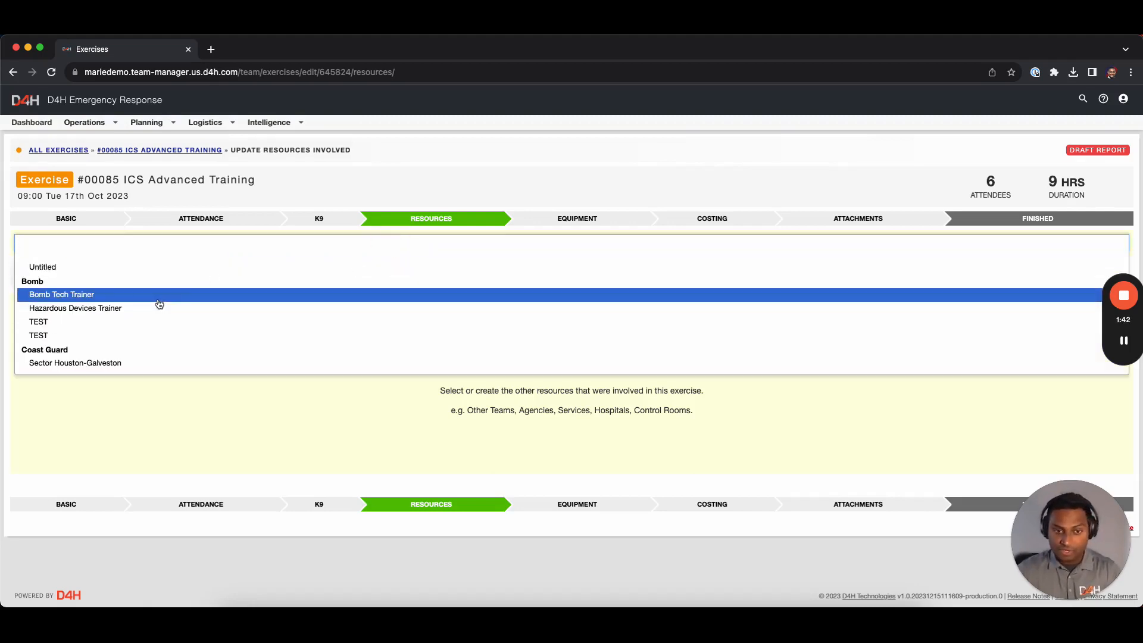
left_click(91, 367)
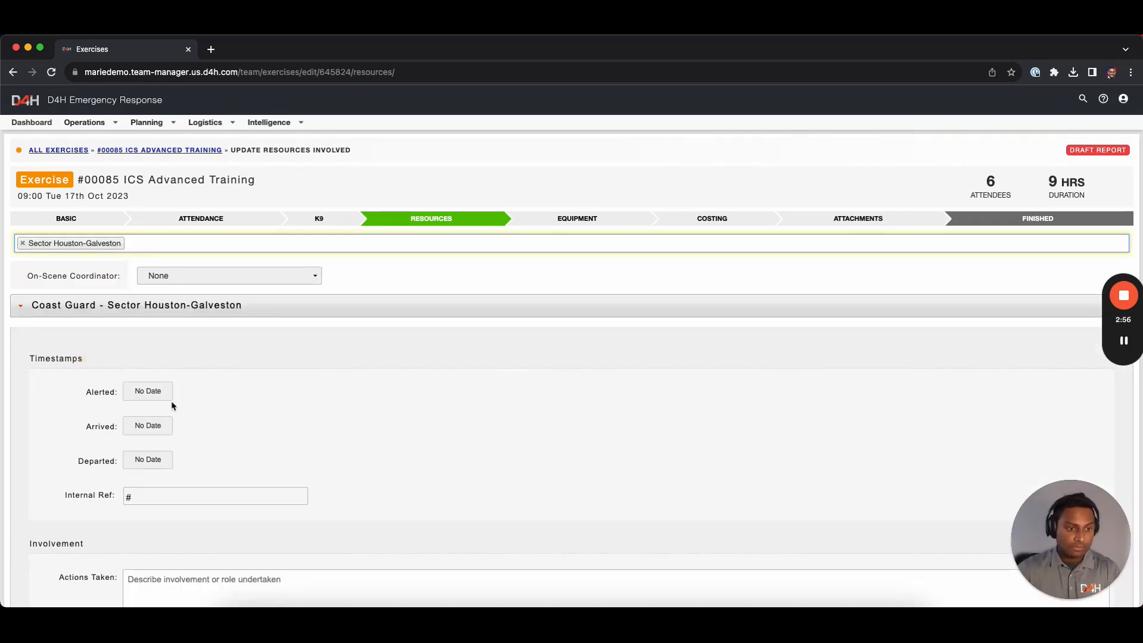
scroll(162, 369, "down", 1)
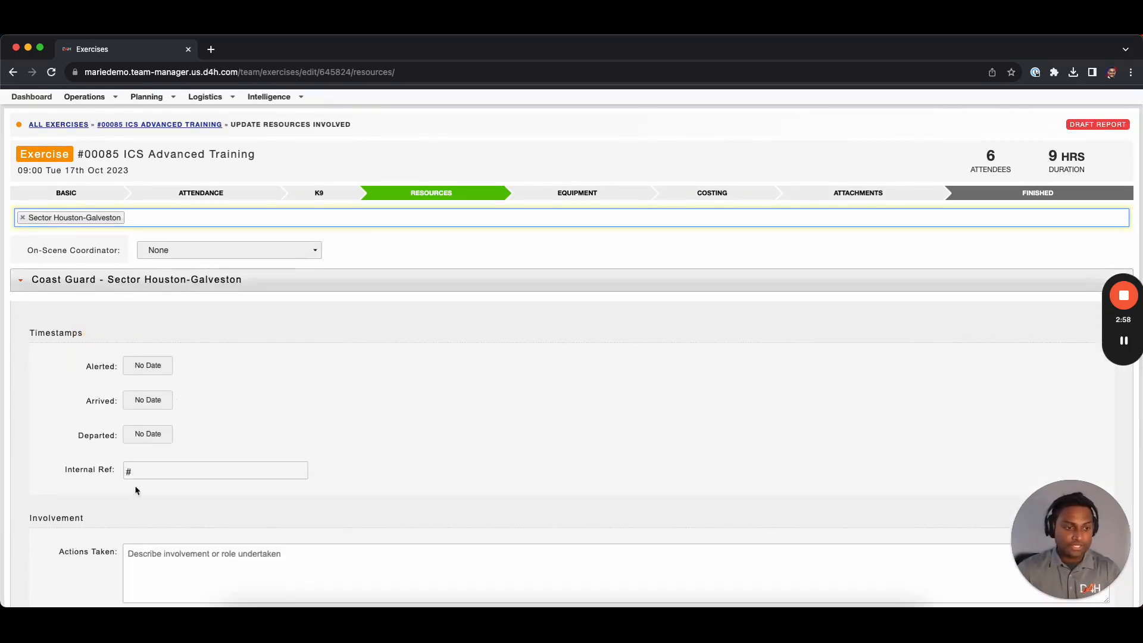
scroll(237, 464, "down", 2)
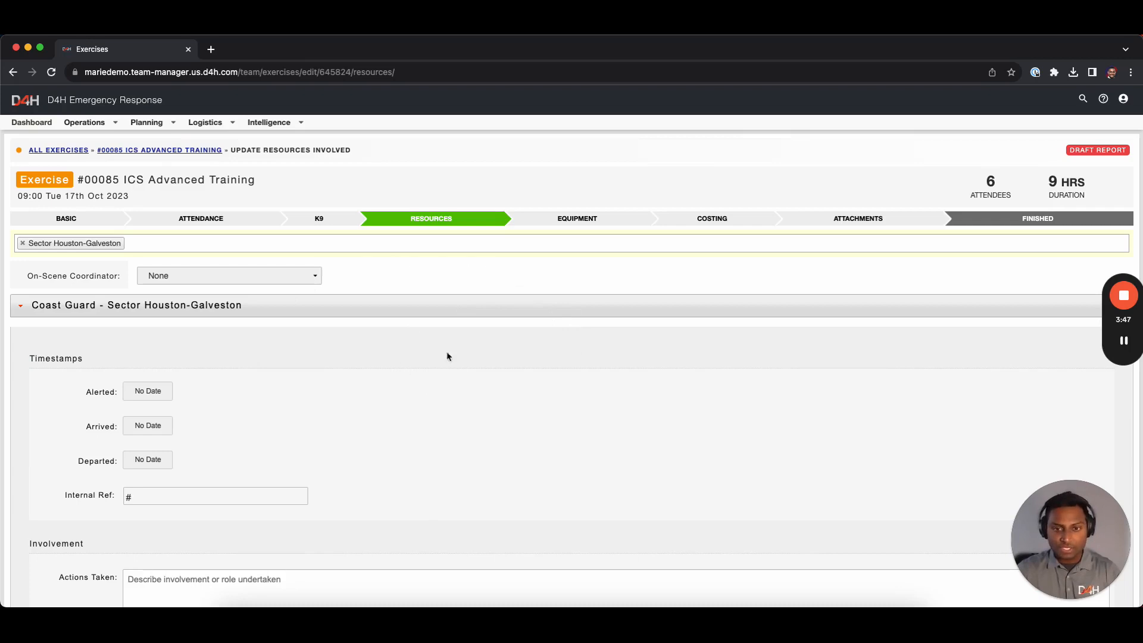
Filter equipment by 'AED' and log AEDs #Phillips 1 as used for 9 hours
left_click(587, 222)
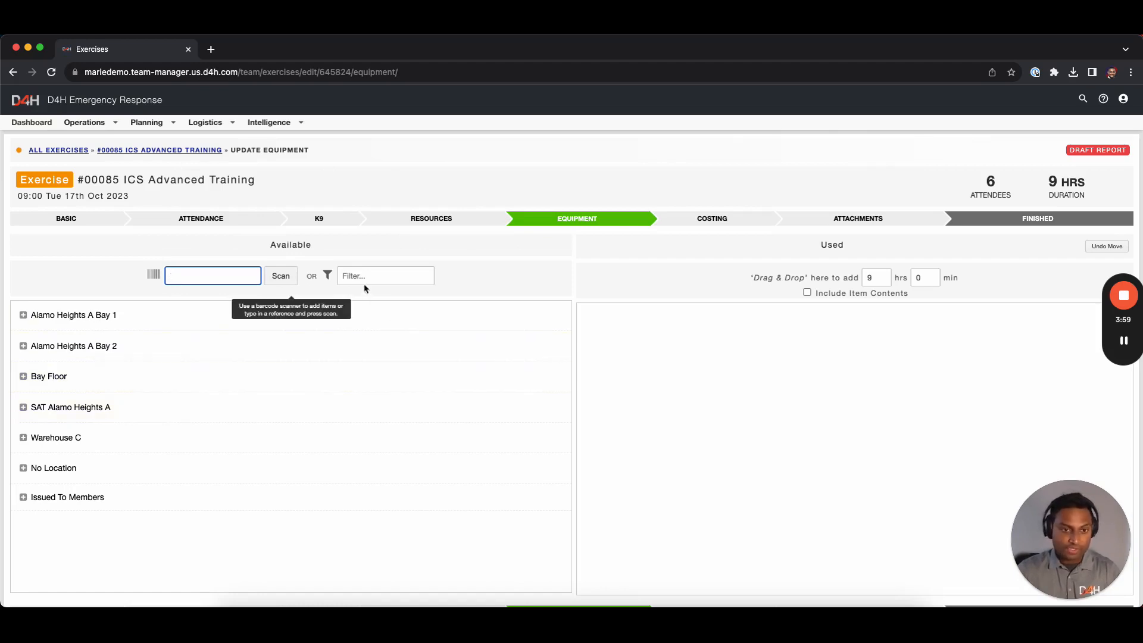
left_click(350, 277)
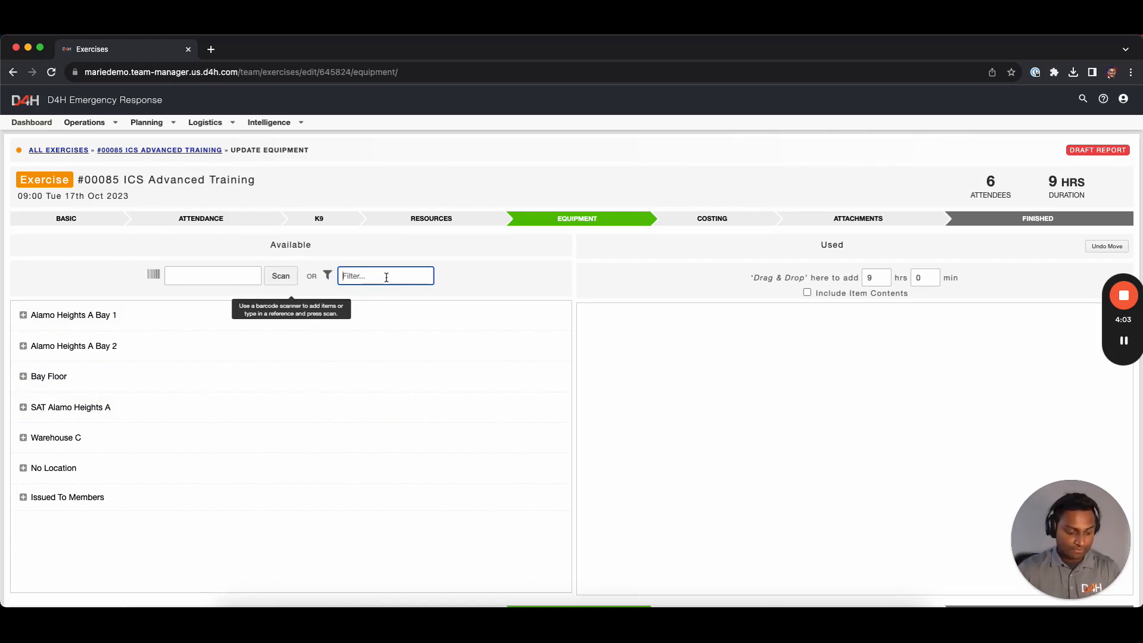
type("AED")
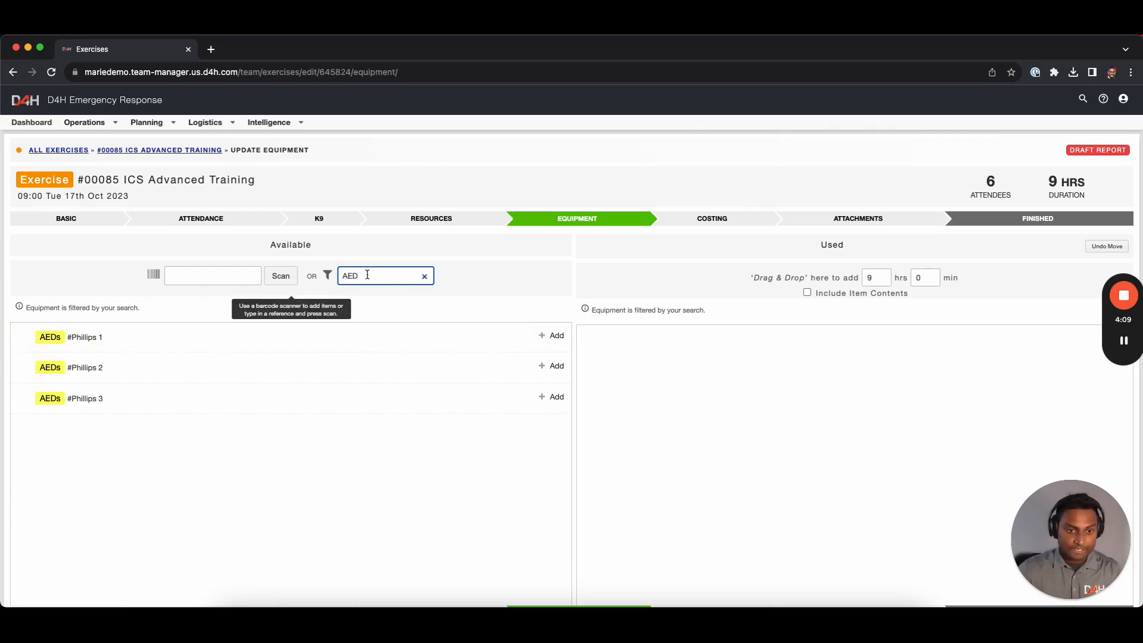
left_click_drag(124, 338, 728, 378)
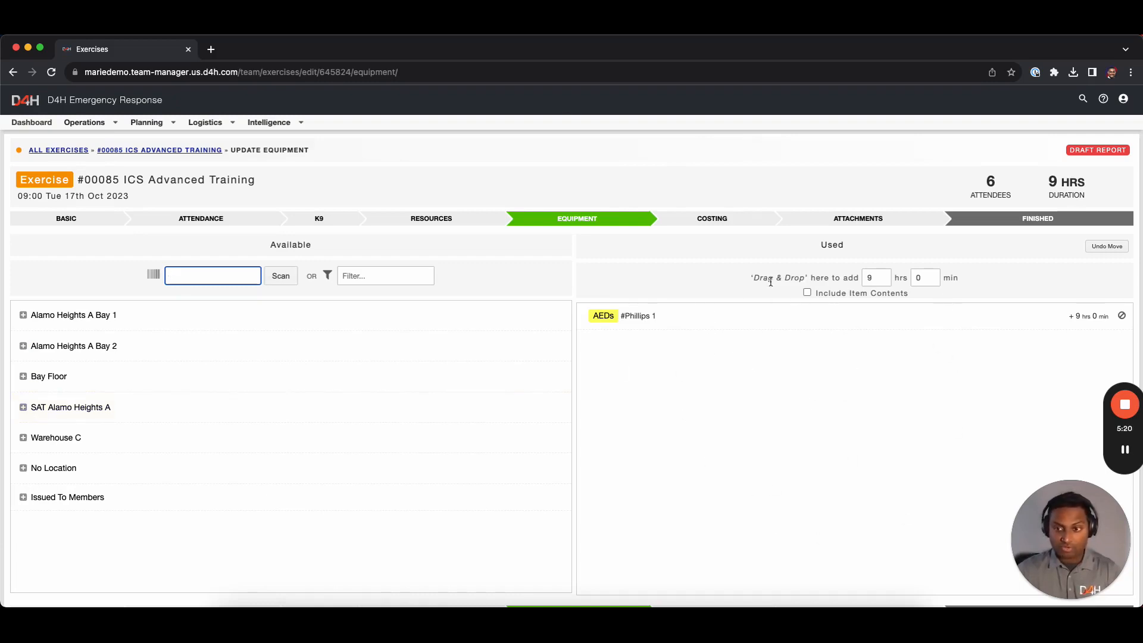
left_click(1082, 316)
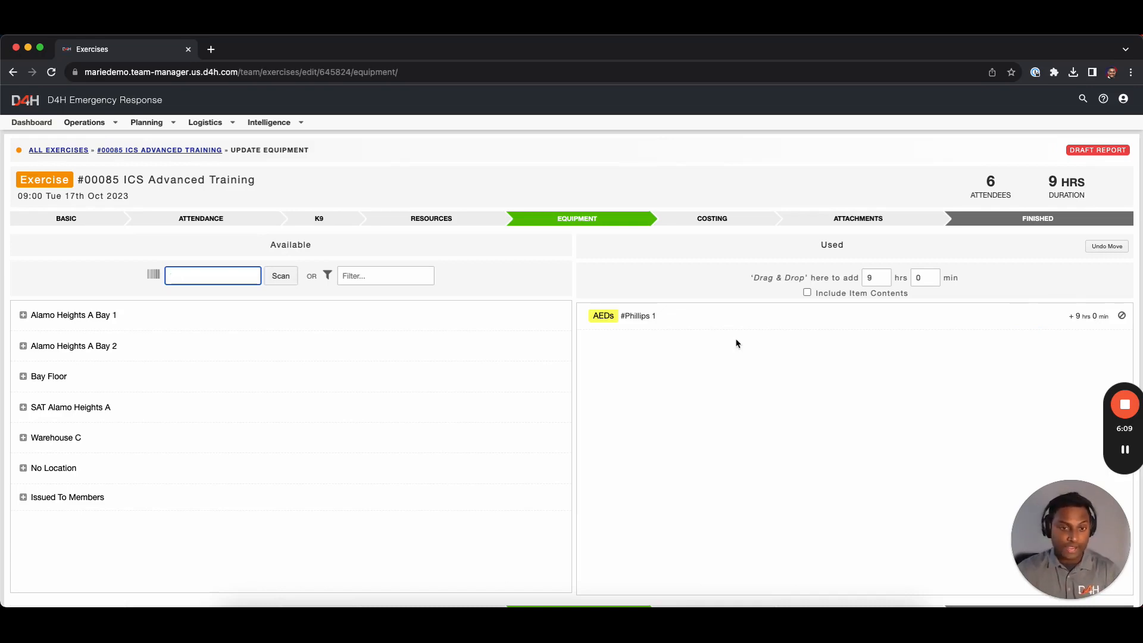
left_click(708, 219)
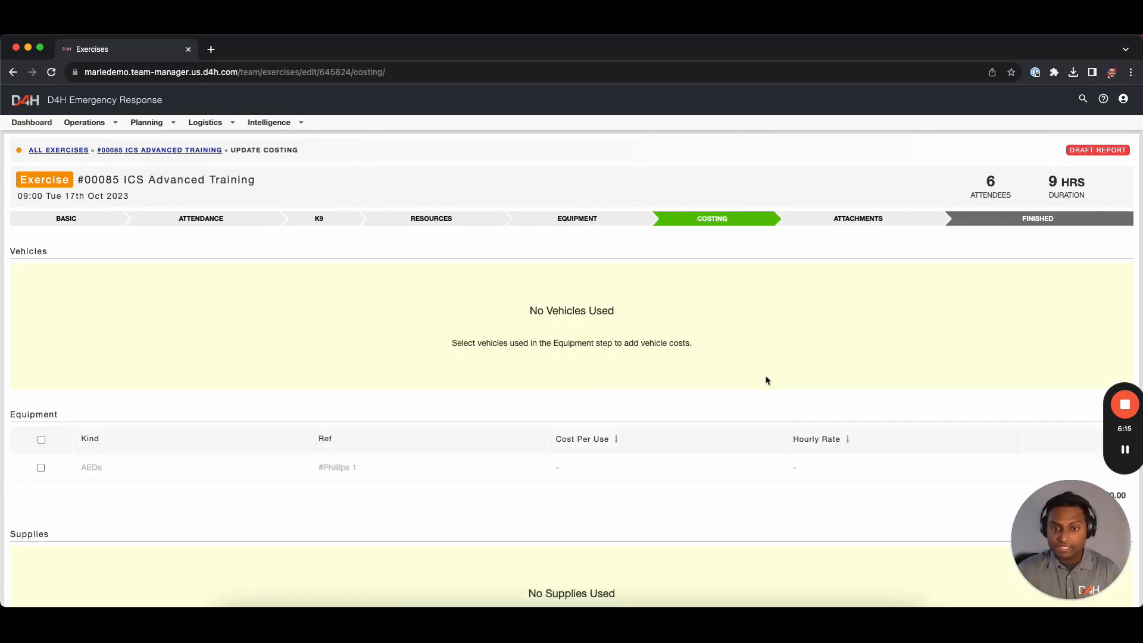
Enable costing for AED #Phillips 1 with a $100 cost per use
scroll(766, 381, "down", 2)
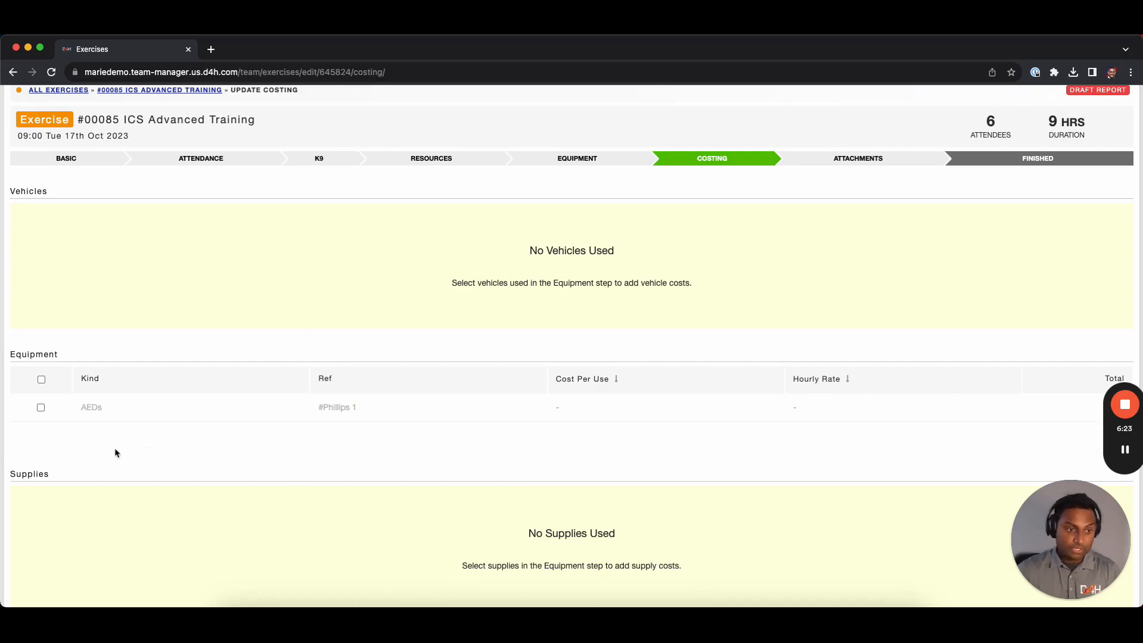
left_click(42, 379)
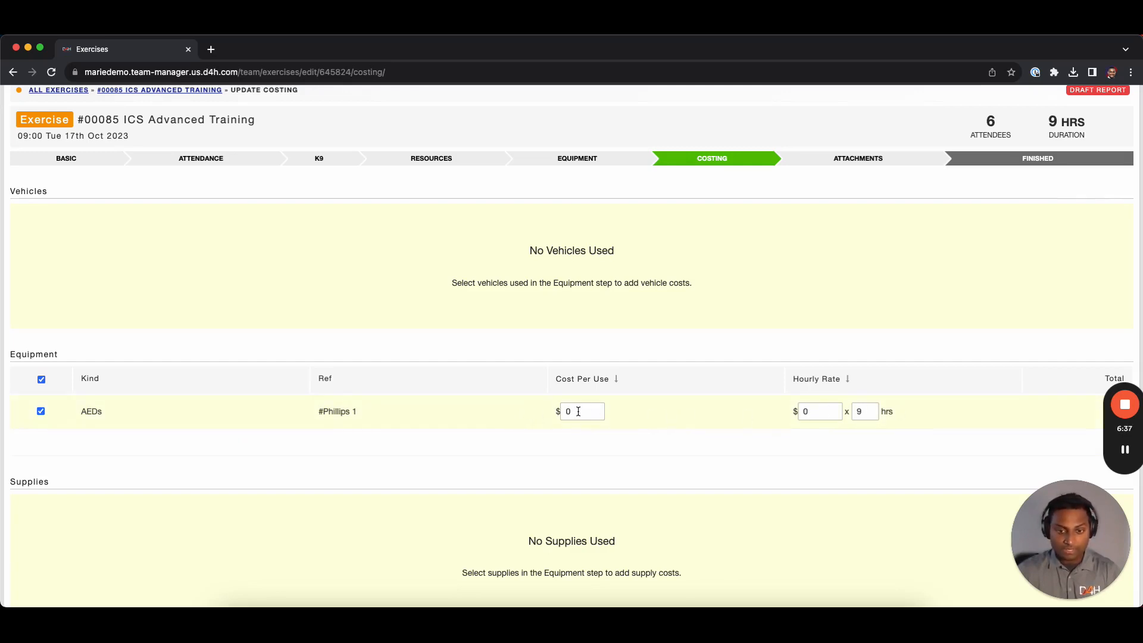
left_click(561, 410)
scroll(631, 415, "down", 1)
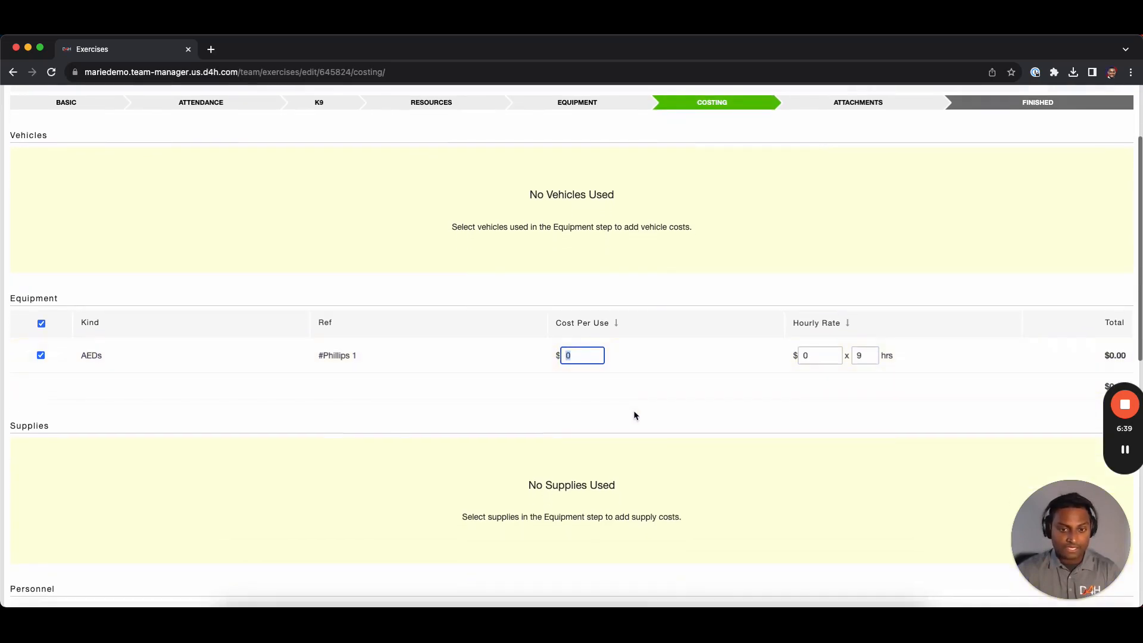
type("100")
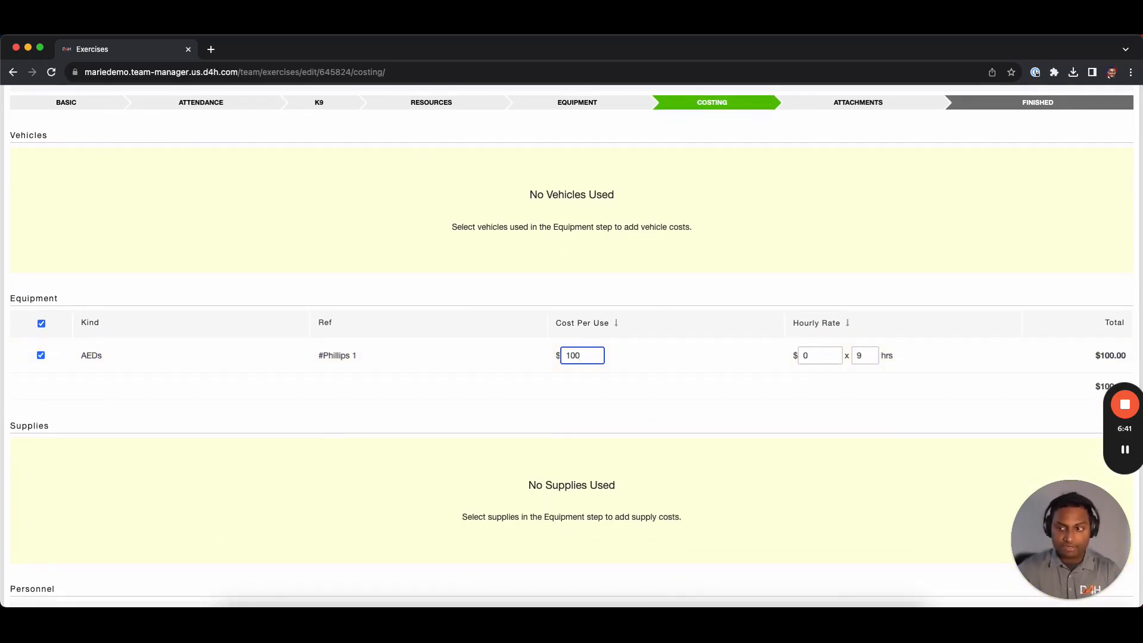
scroll(627, 413, "down", 2)
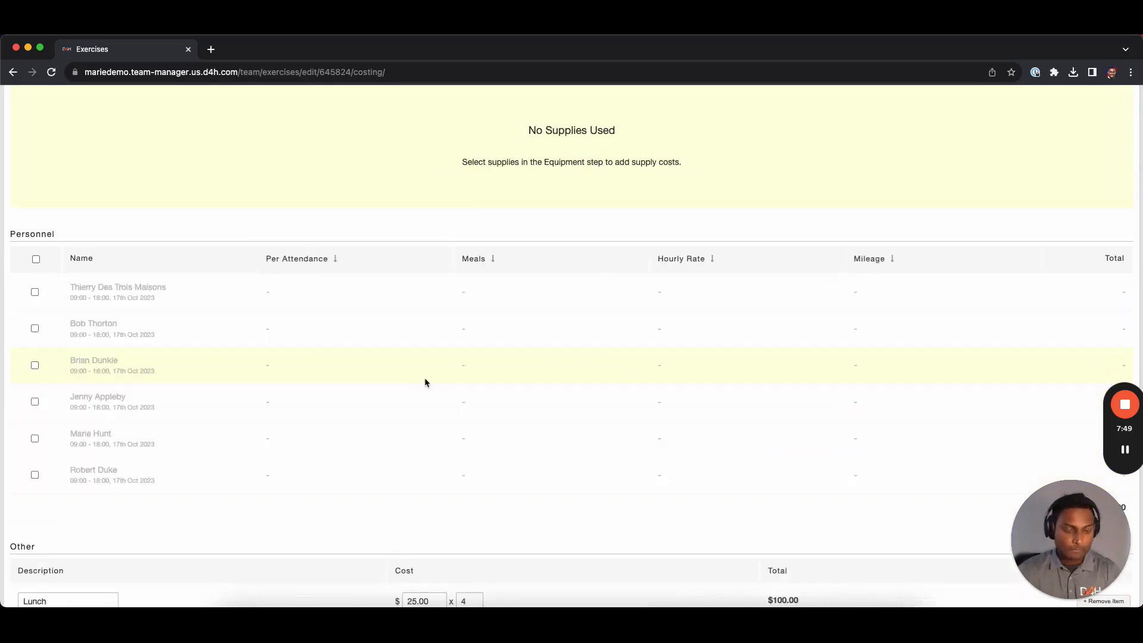
scroll(426, 381, "up", 5)
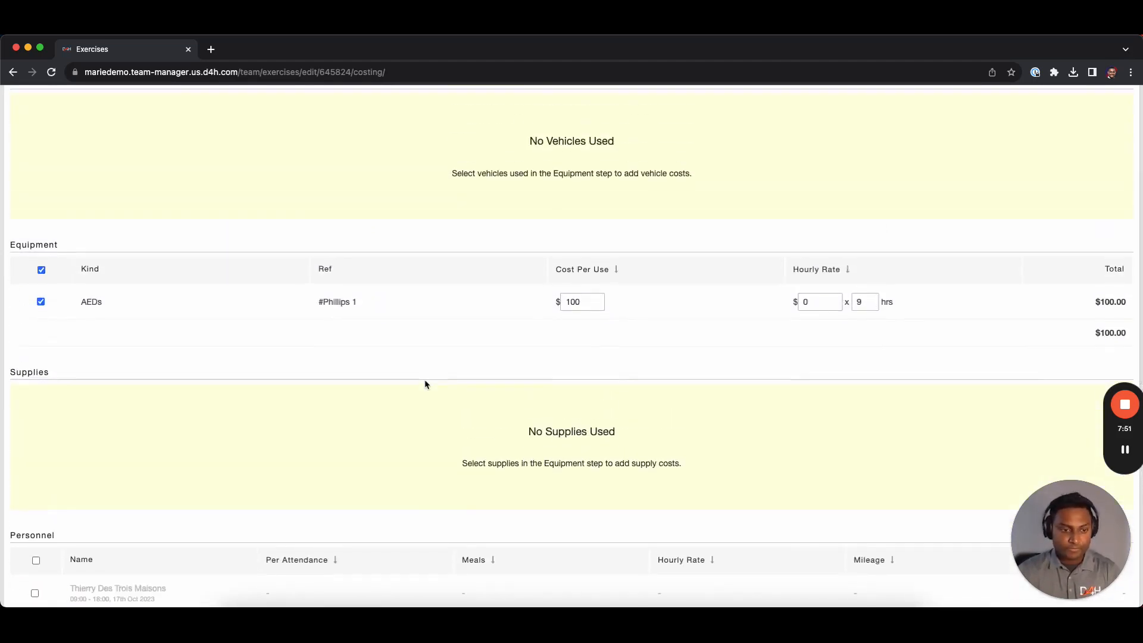
scroll(426, 384, "down", 3)
scroll(426, 385, "down", 1)
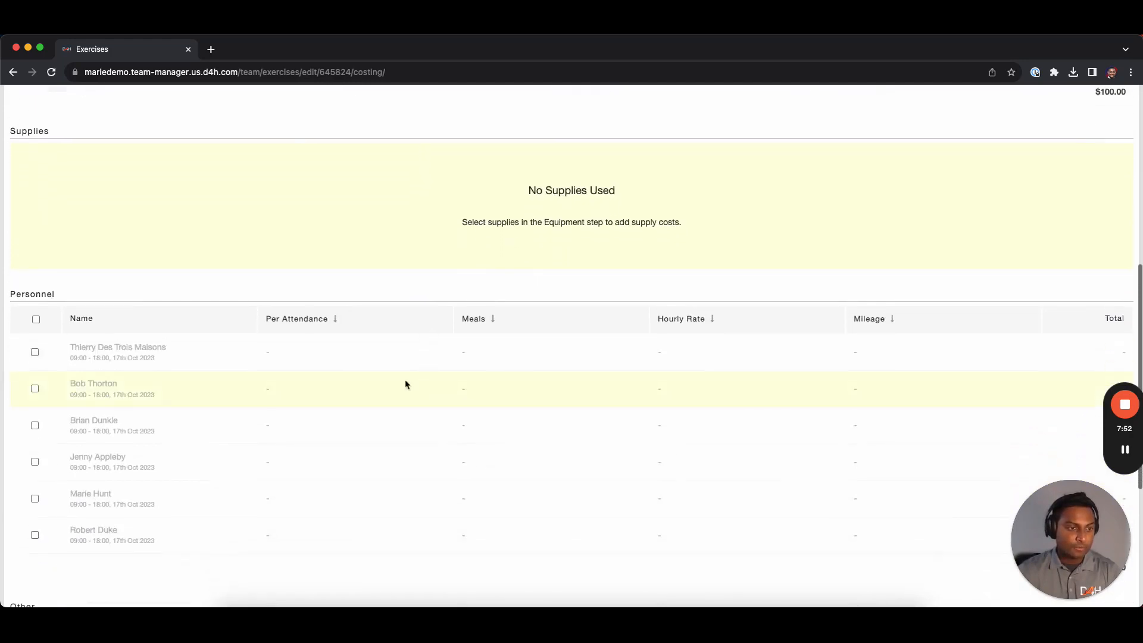
Tick all six personnel rows, making personnel $2160.00 and the exercise total $2510.00
left_click(35, 319)
scroll(327, 350, "down", 1)
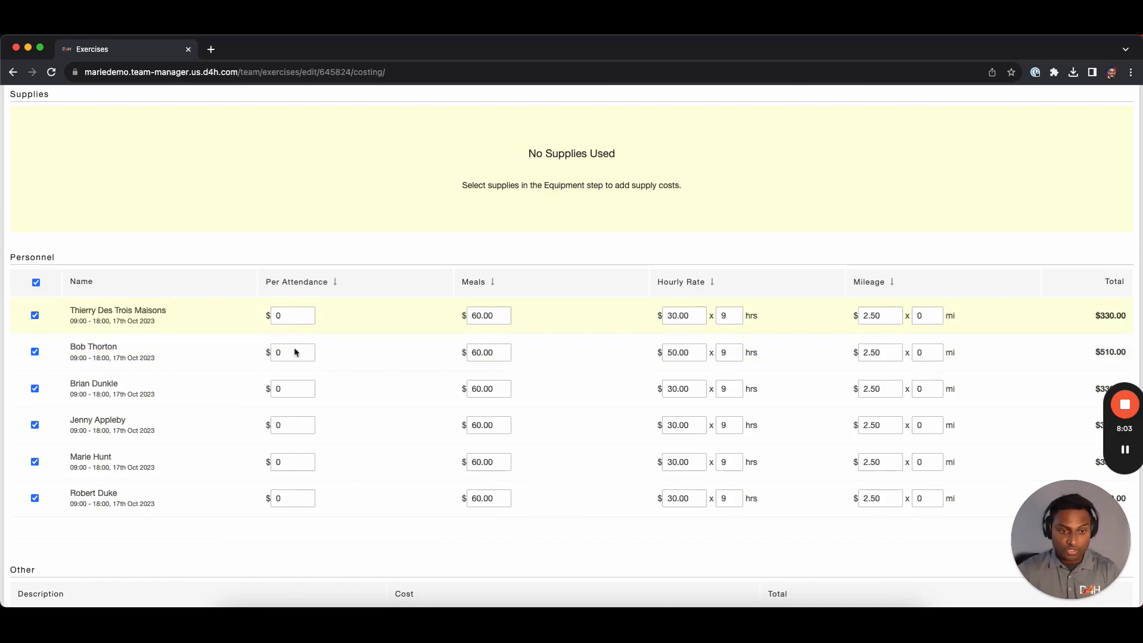
left_click(277, 315)
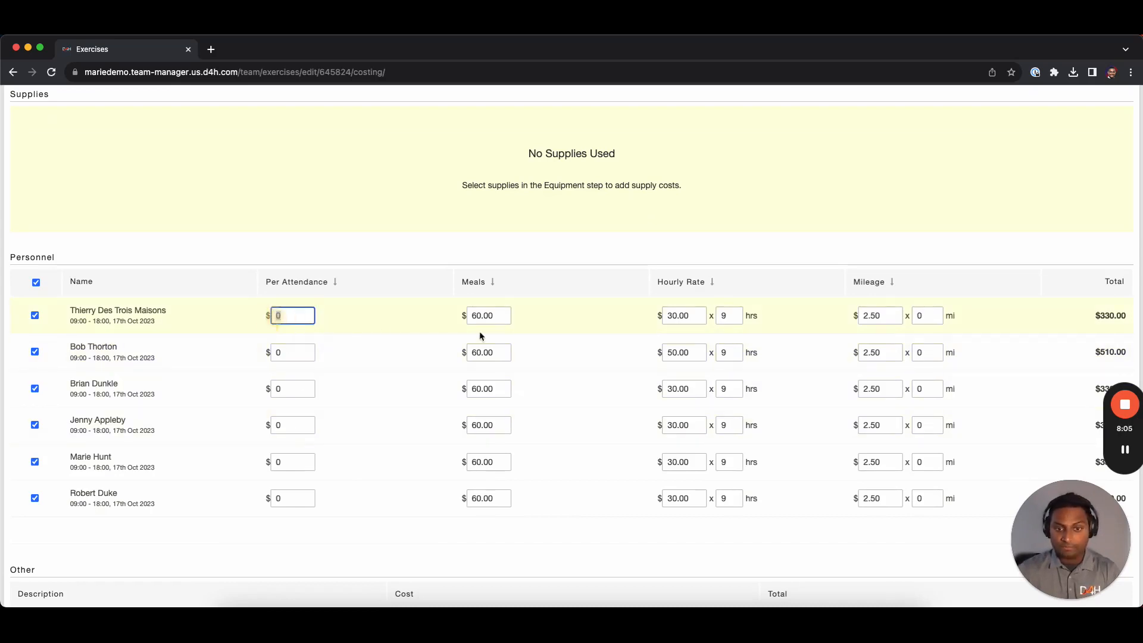
scroll(516, 346, "down", 3)
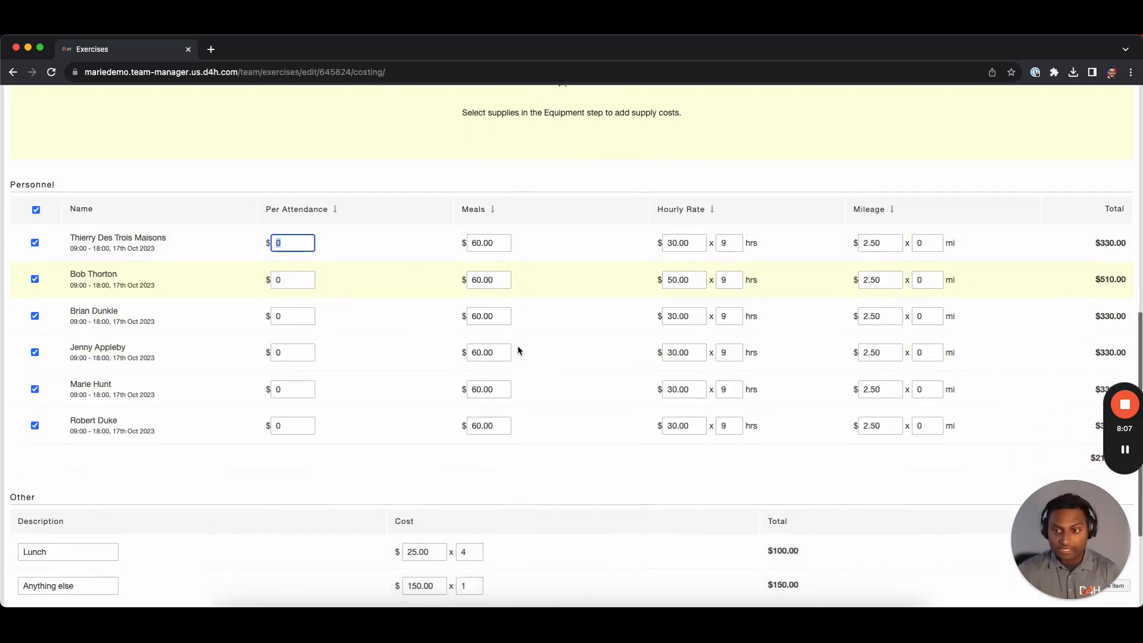
scroll(595, 347, "down", 3)
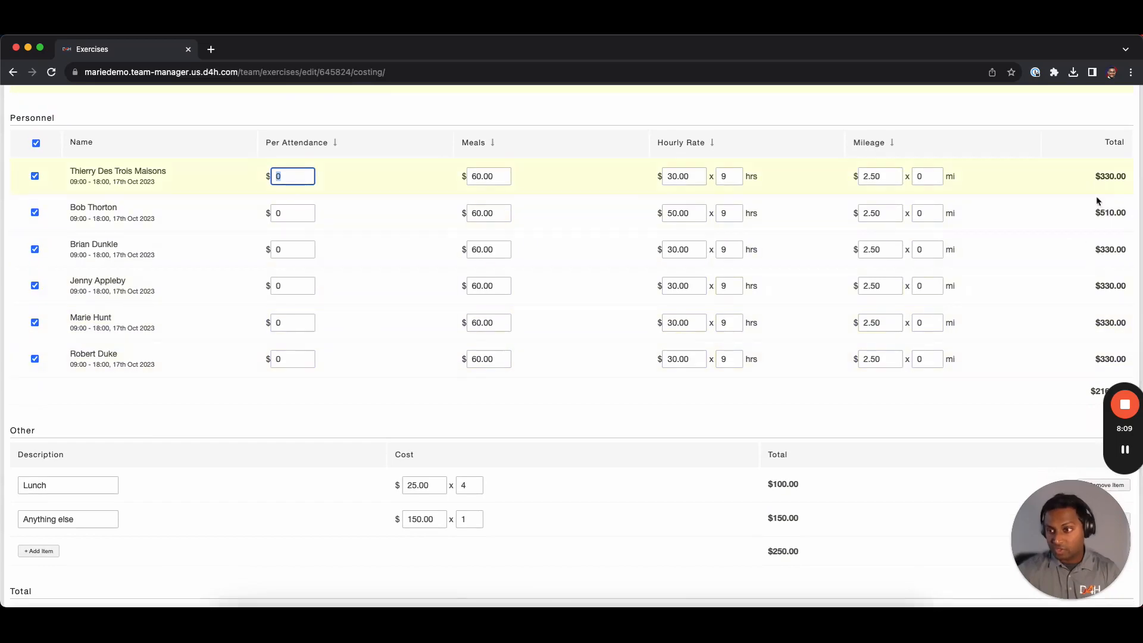
scroll(1115, 310, "down", 2)
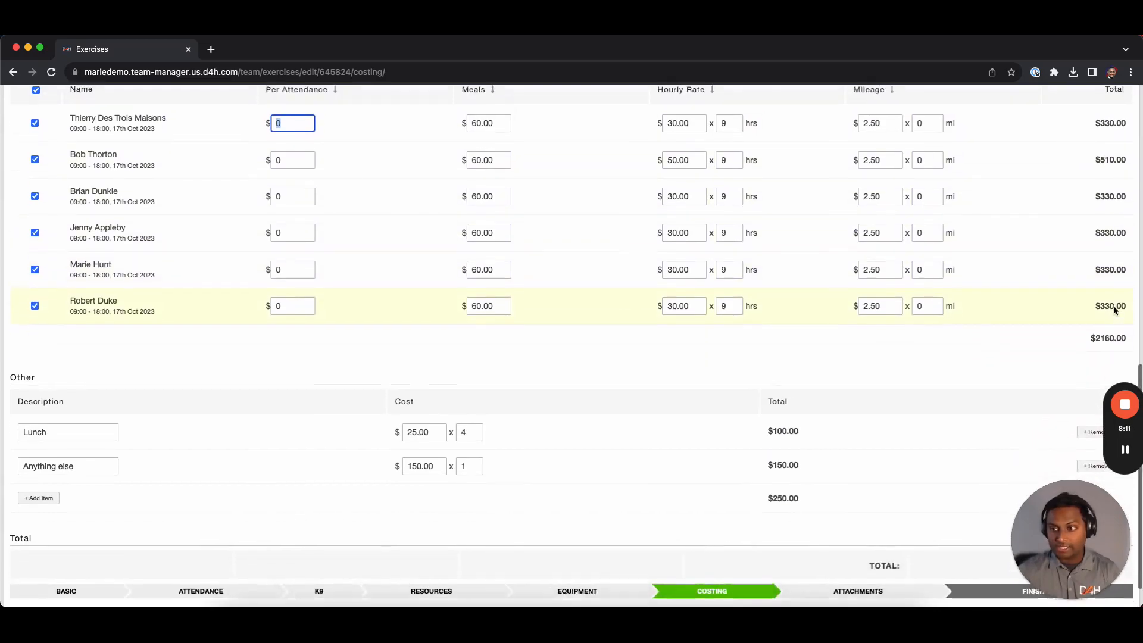
scroll(1113, 306, "down", 2)
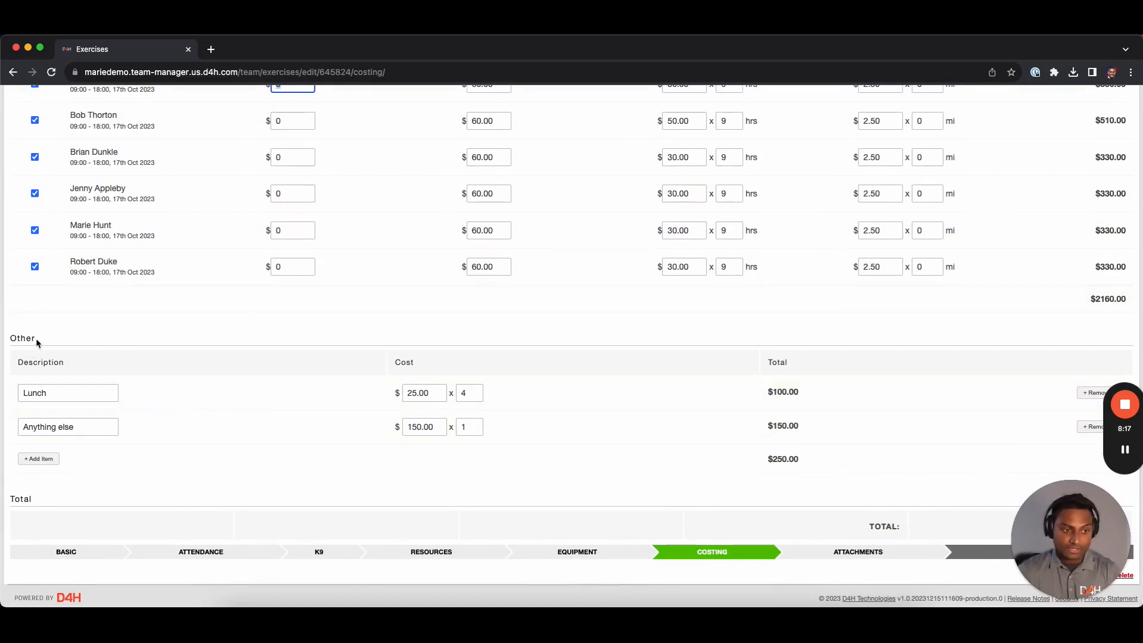
double_click(16, 339)
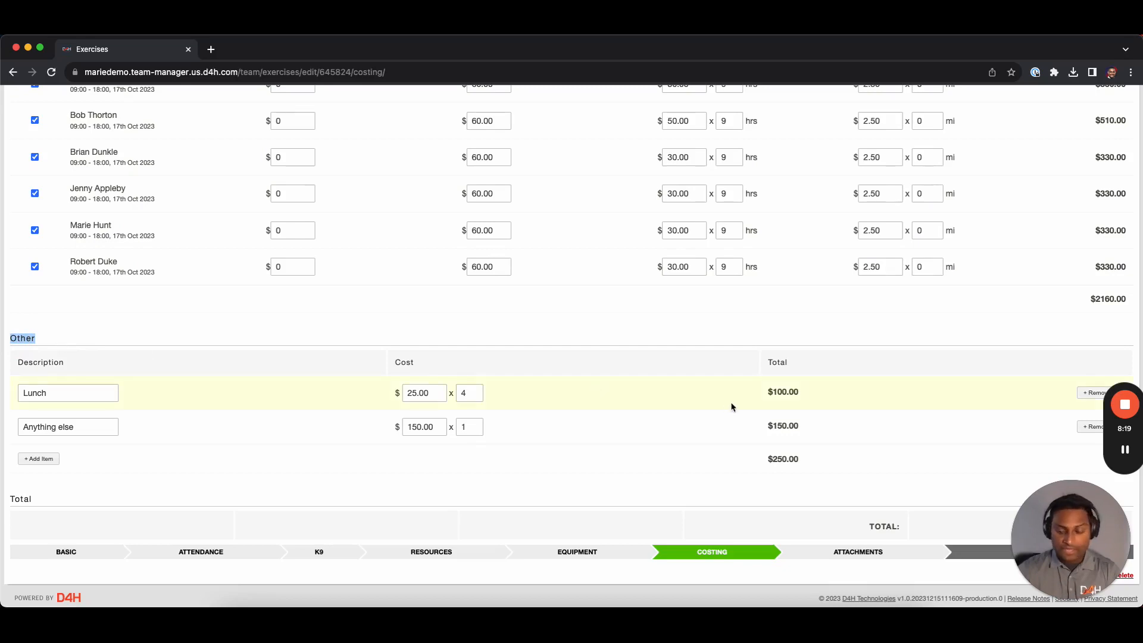
left_click_drag(1073, 519, 637, 533)
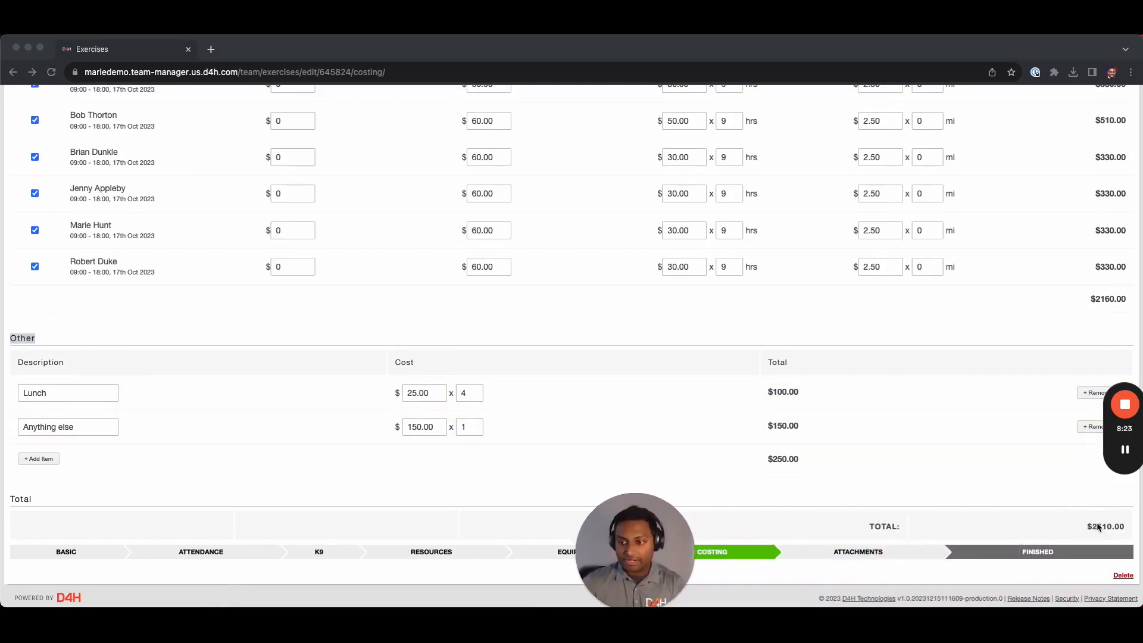
Save the costing and open the exercise's Attachments step
left_click(860, 551)
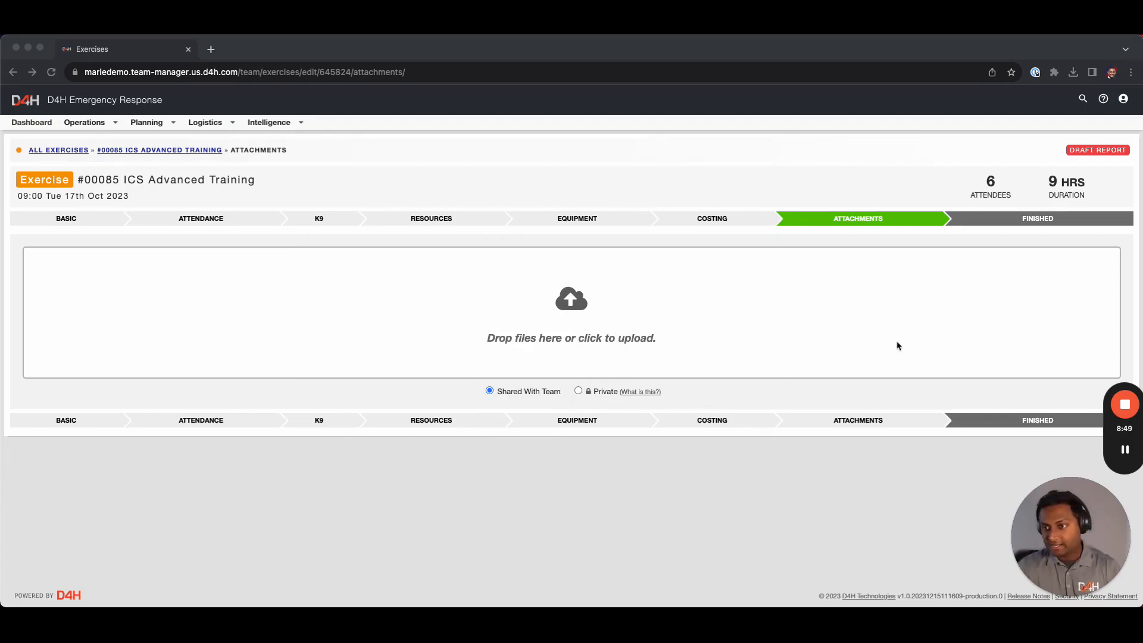
left_click(1017, 219)
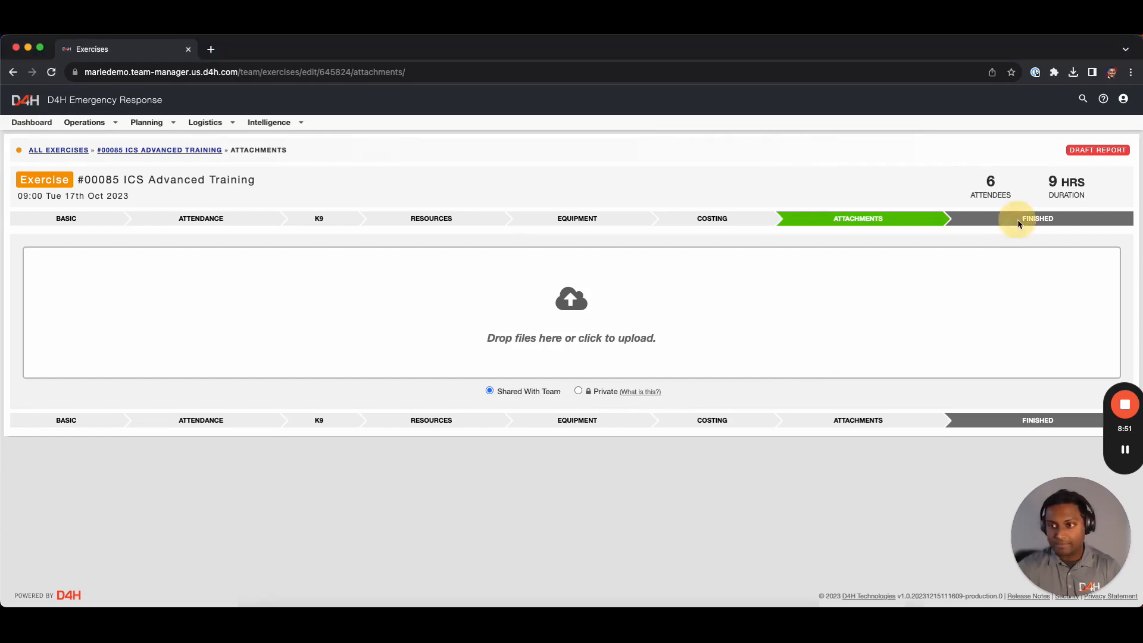
Finish the ICS Advanced Training exercise, then review its attendance, AED equipment and $2,510.00 costing
left_click(1018, 220)
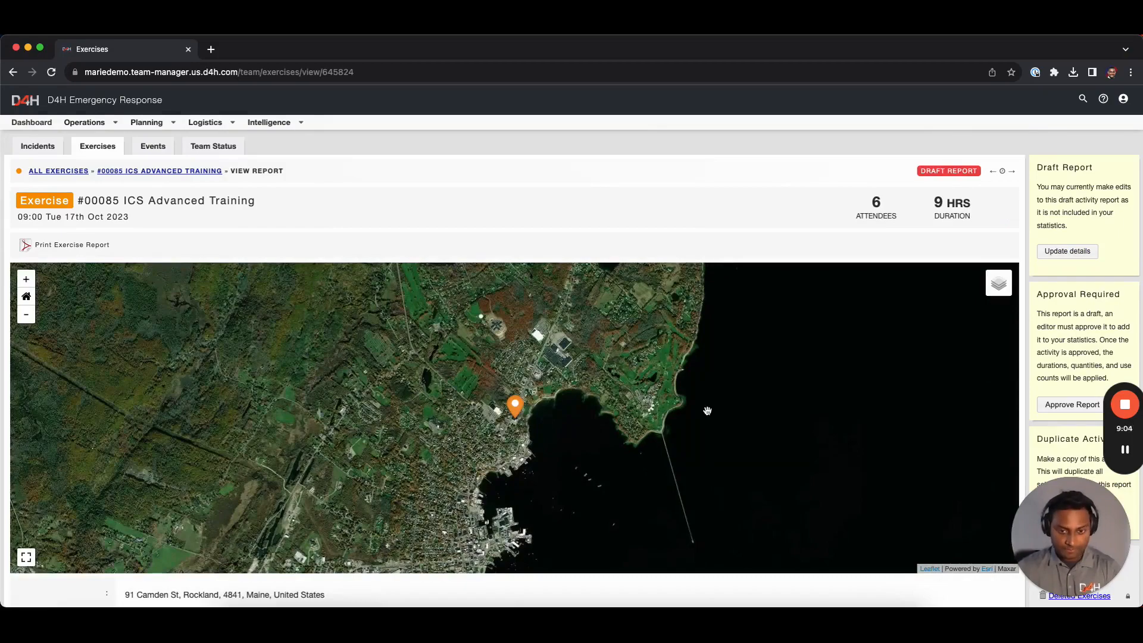
scroll(707, 411, "down", 10)
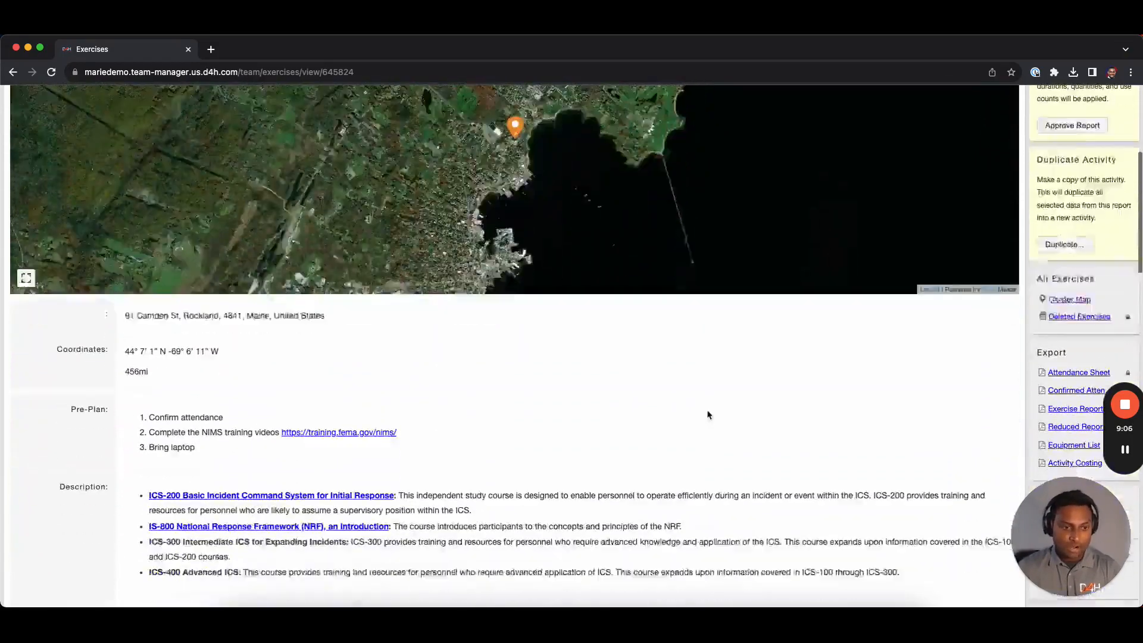
scroll(707, 411, "down", 5)
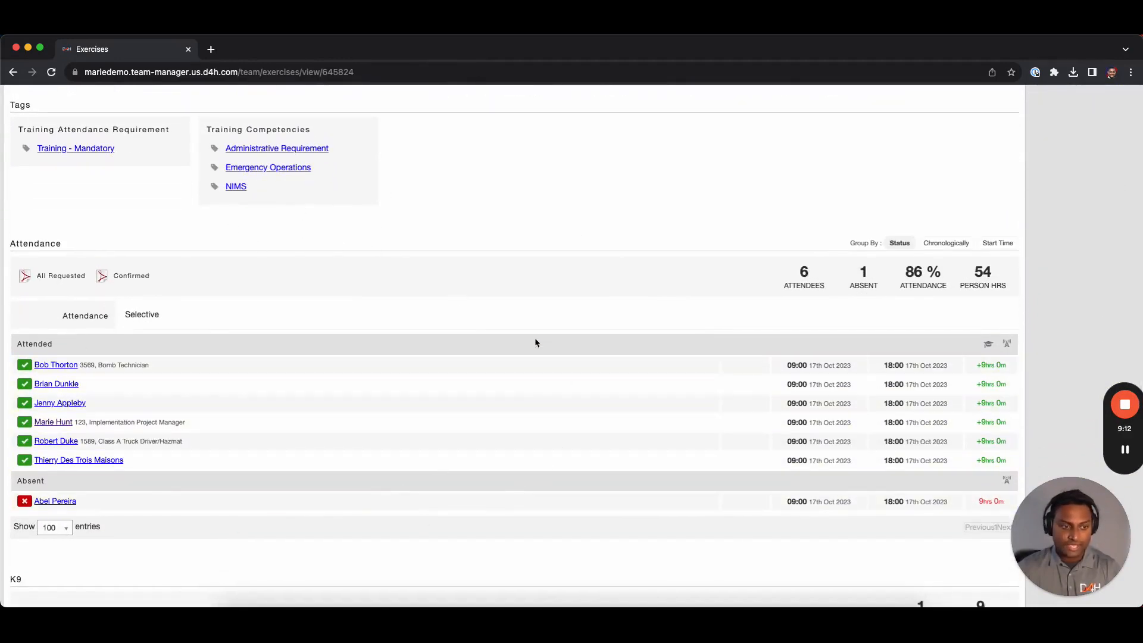
scroll(524, 381, "down", 4)
scroll(523, 383, "down", 3)
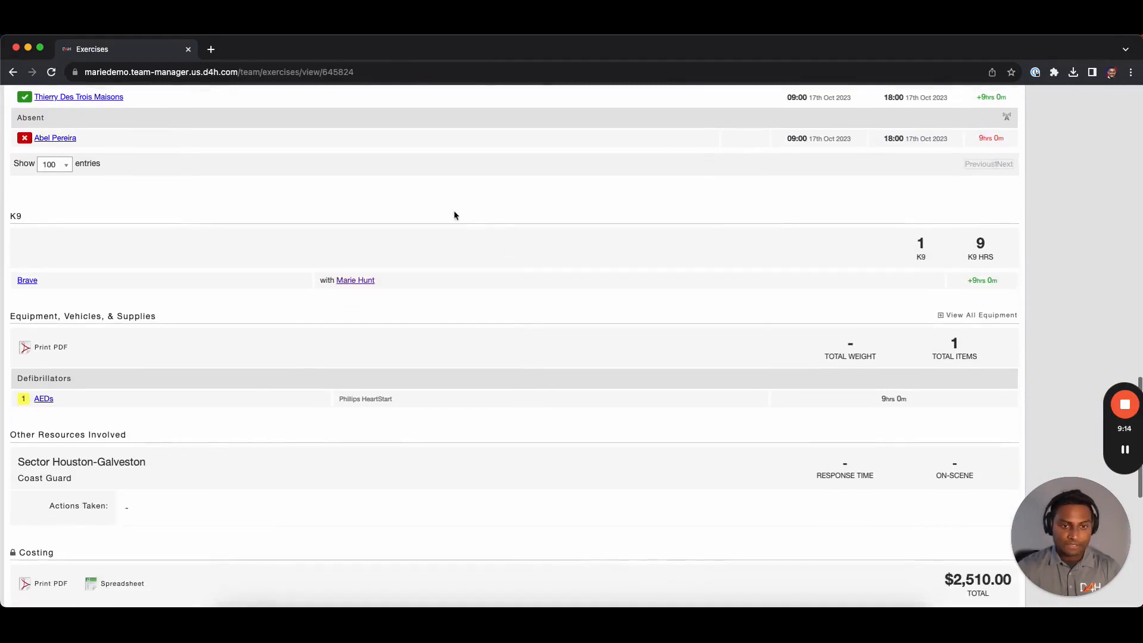
scroll(448, 378, "down", 1)
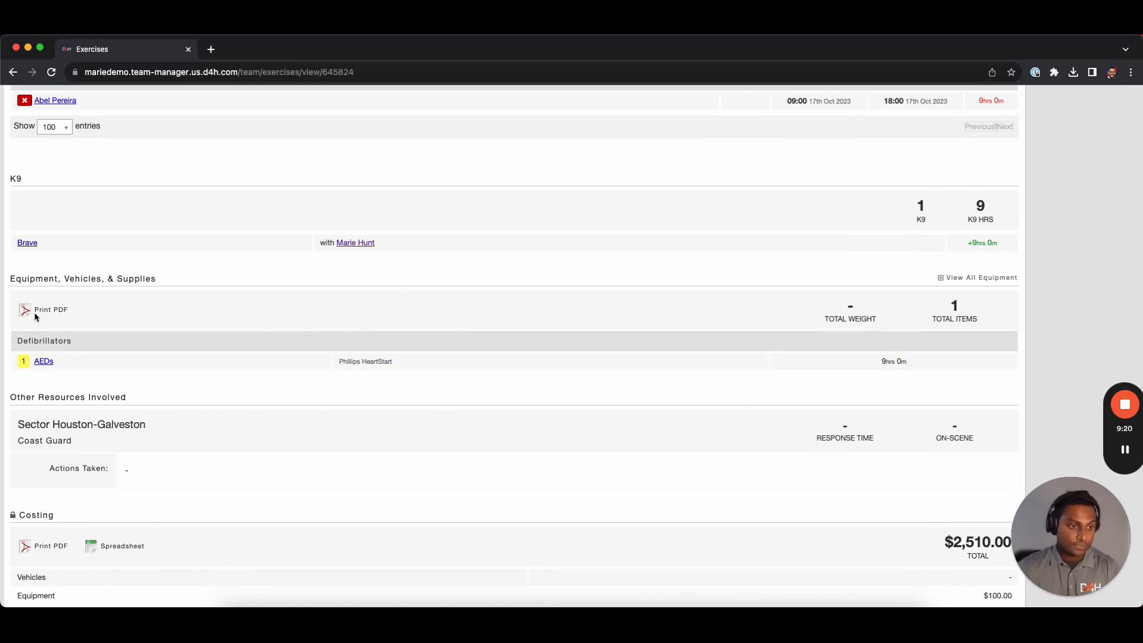
scroll(314, 375, "down", 4)
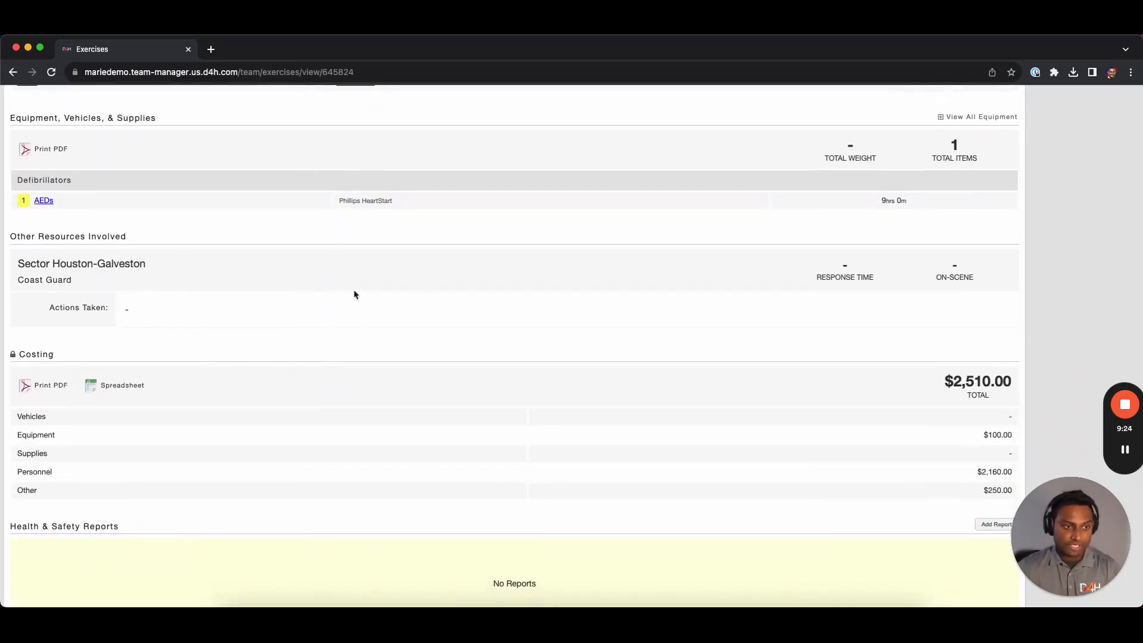
scroll(355, 346, "down", 2)
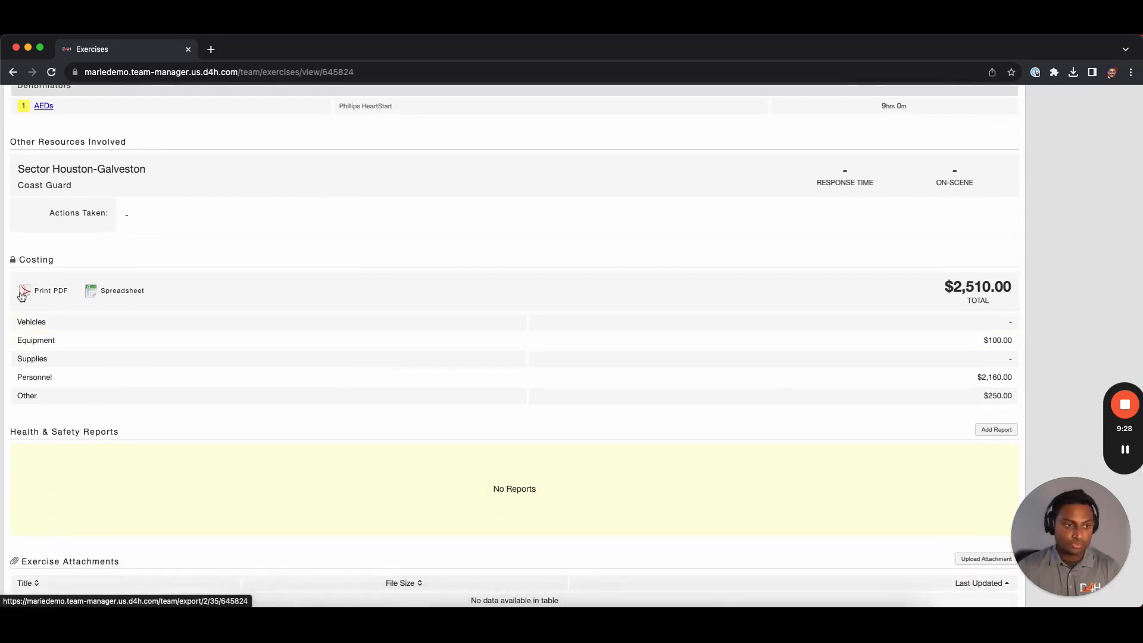
scroll(161, 307, "down", 4)
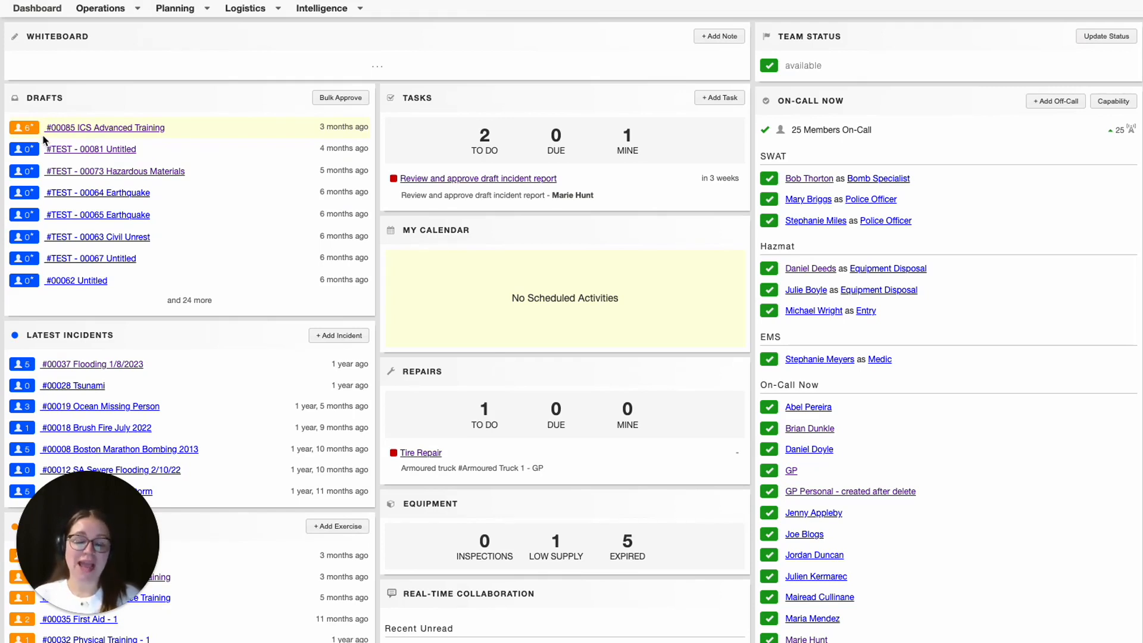
Open the #00085 ICS Advanced Training report from the Dashboard's Drafts panel
left_click(108, 131)
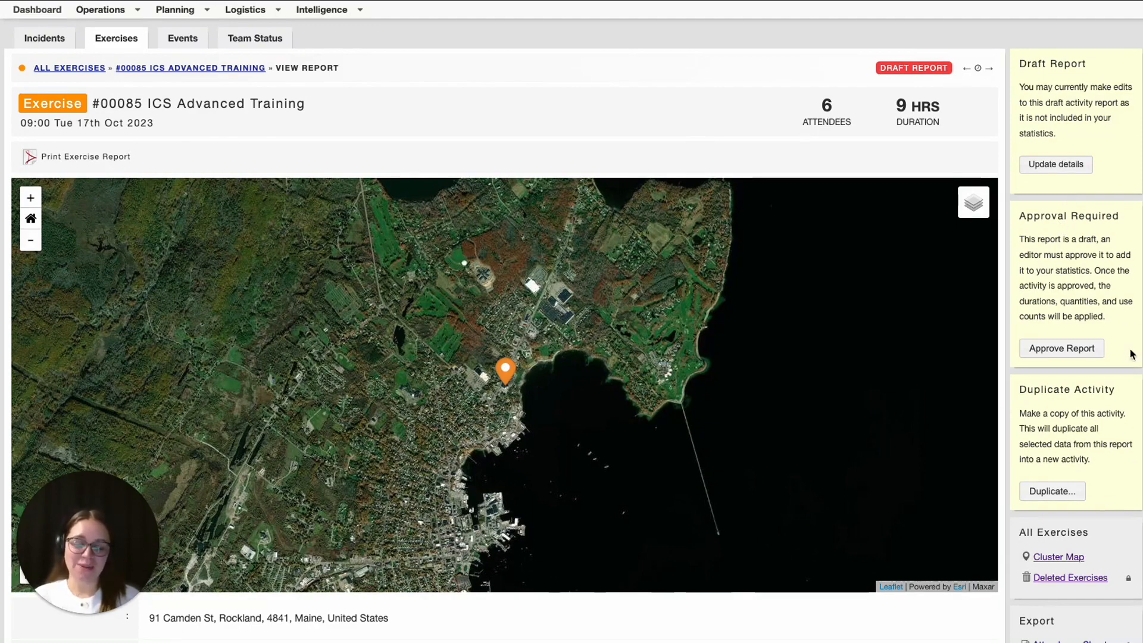
Approve the #00085 ICS Advanced Training report and confirm the approval
left_click(1055, 349)
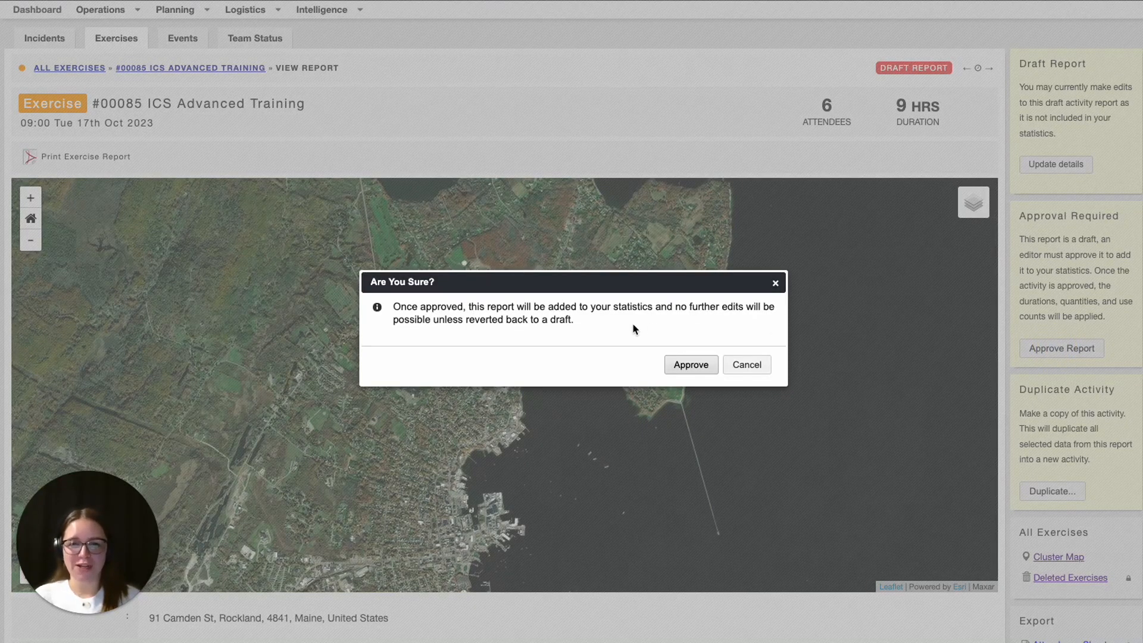
left_click(690, 365)
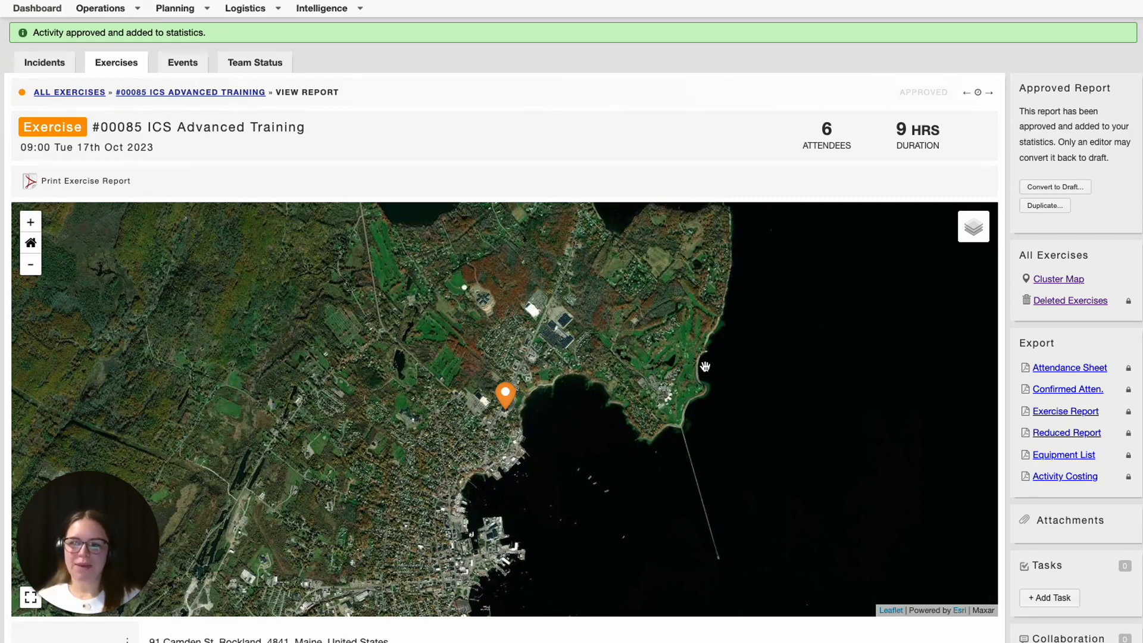
In the Bulk Approve drafts list, tick 00081 Untitled and 00073 Hazardous Materials for approval
left_click(37, 8)
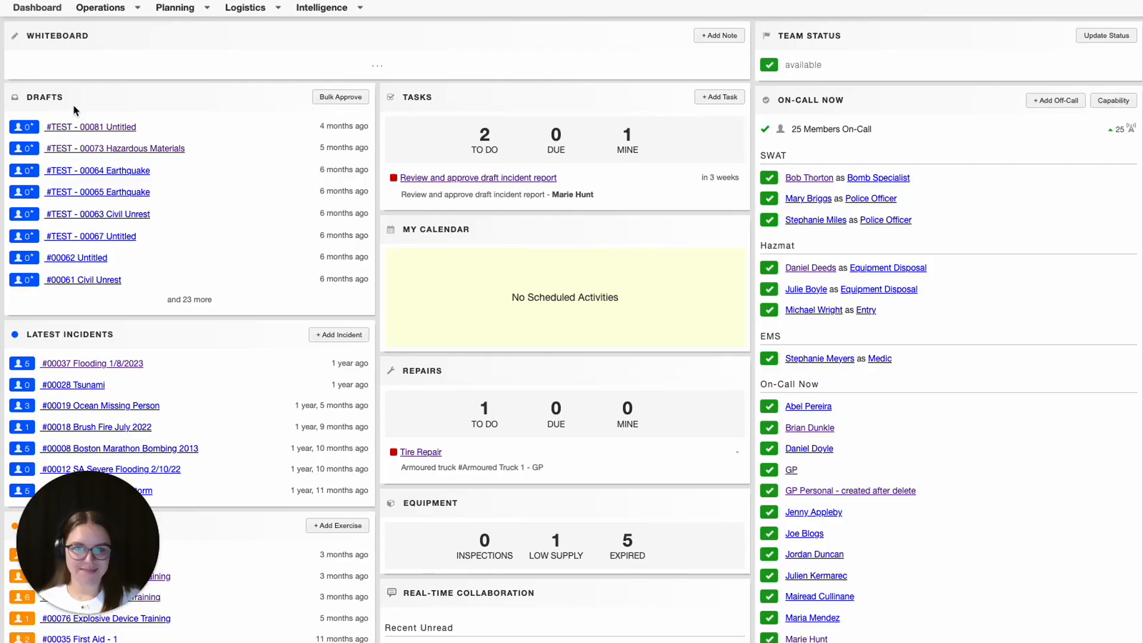
left_click(345, 102)
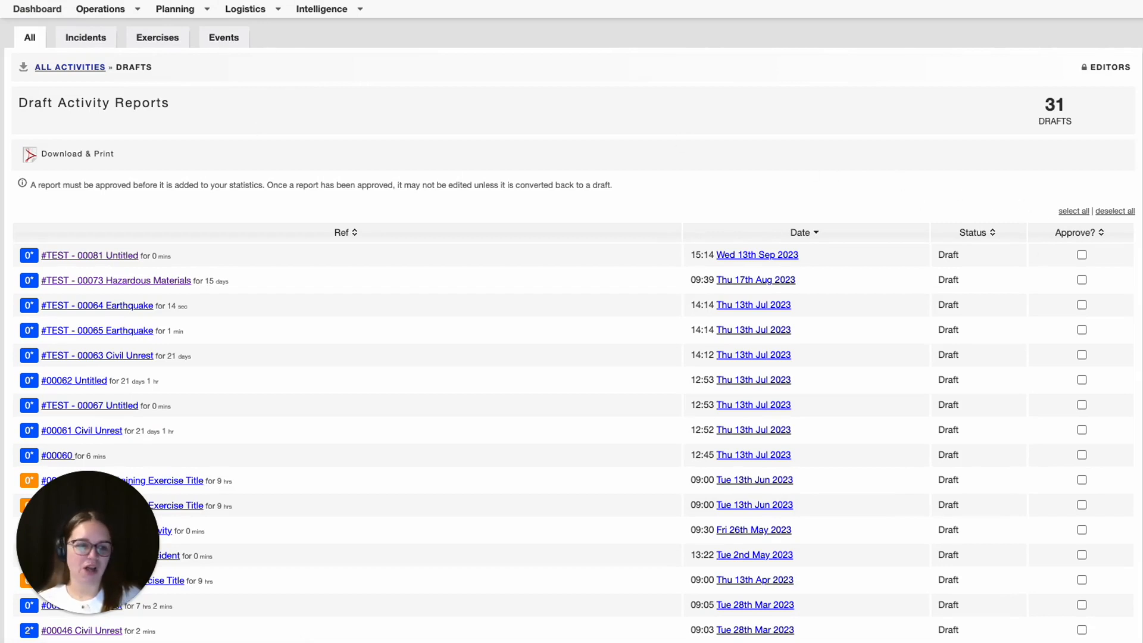
left_click(1082, 255)
left_click(1082, 280)
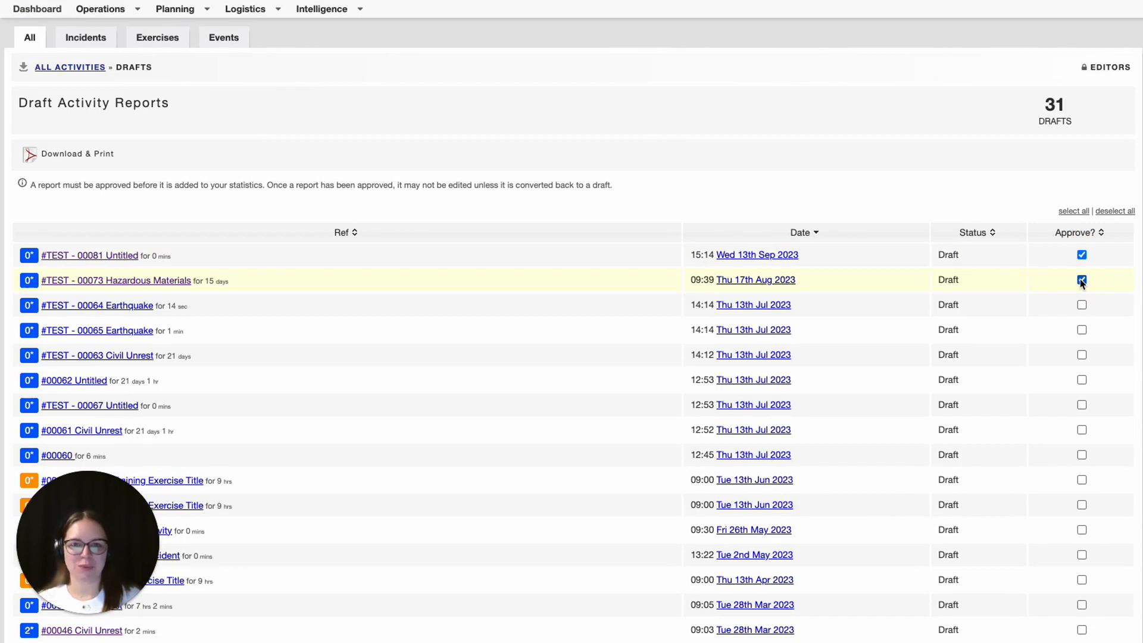